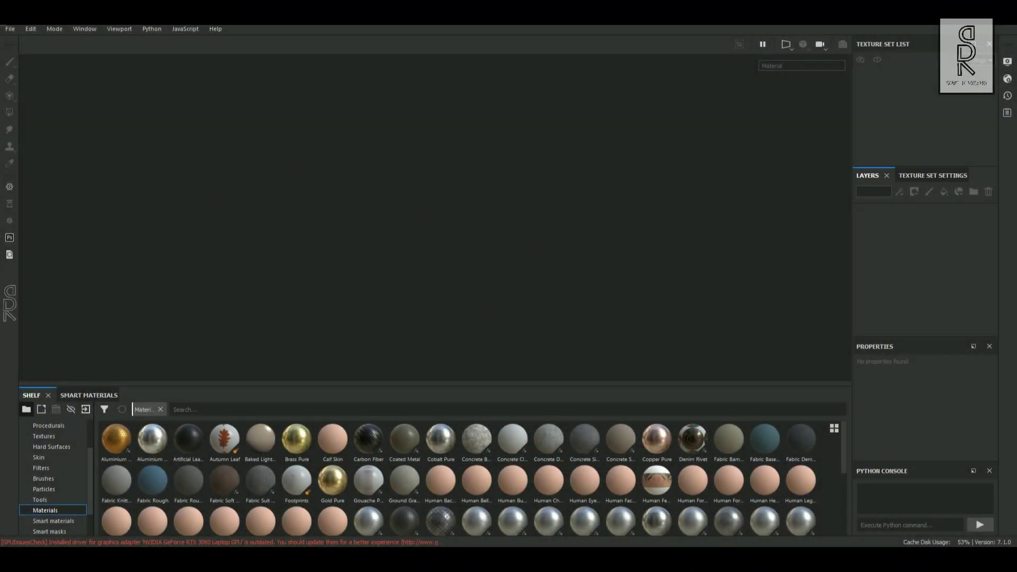
Start a new project with a document resolution of 2048 and the PBR - Metallic Roughness (allegorithmic) template.
{"action": "left_click", "coordinate": [4, 30]}
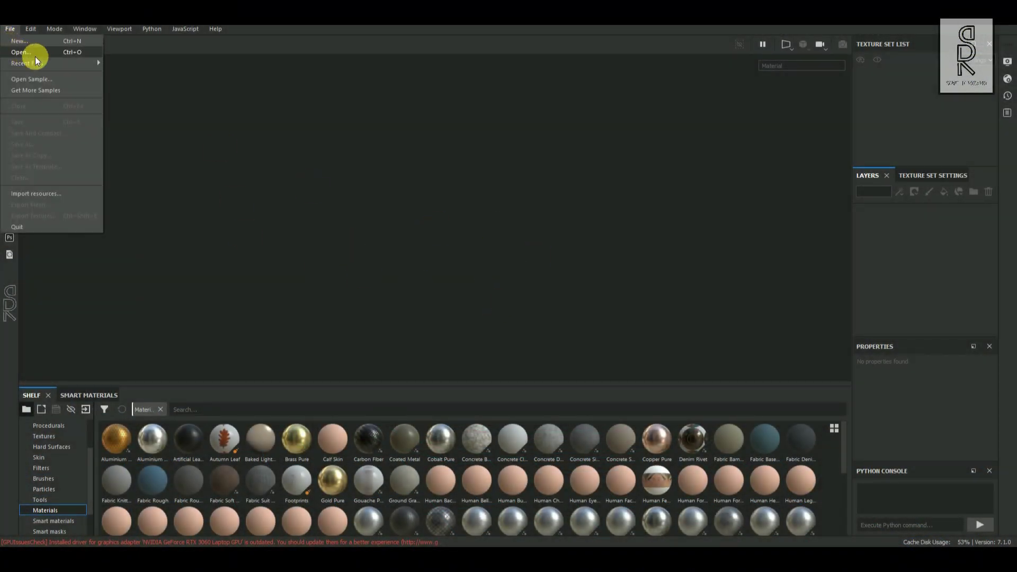
{"action": "left_click", "coordinate": [19, 41]}
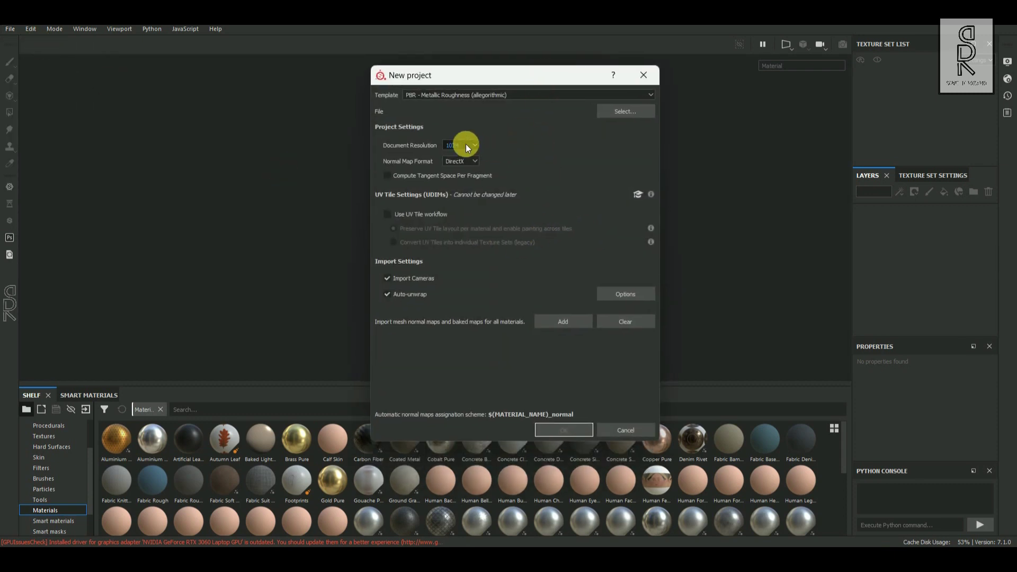
{"action": "left_click", "coordinate": [466, 144]}
{"action": "left_click", "coordinate": [460, 188]}
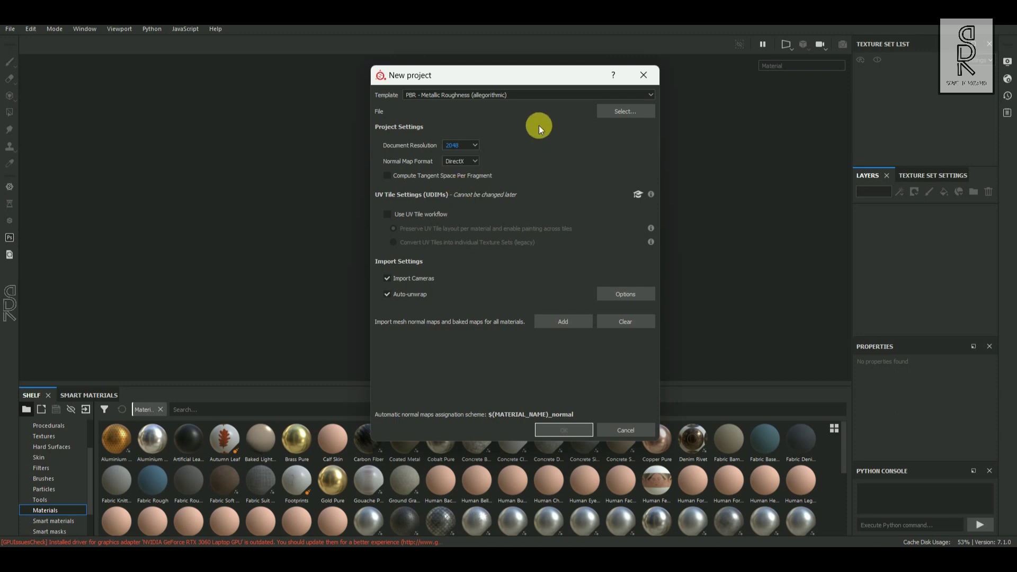
{"action": "left_click", "coordinate": [561, 96]}
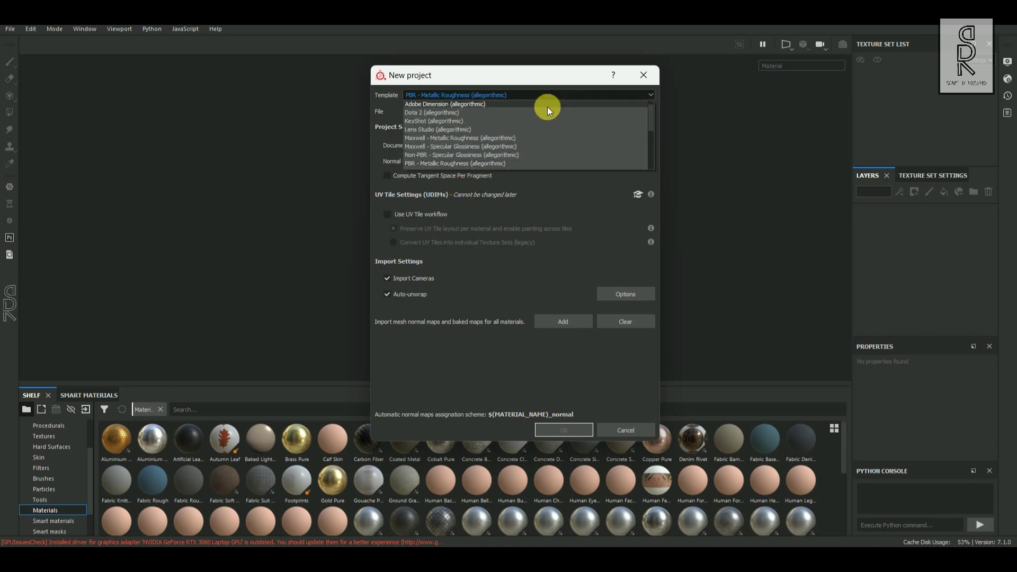
{"action": "left_click", "coordinate": [486, 163]}
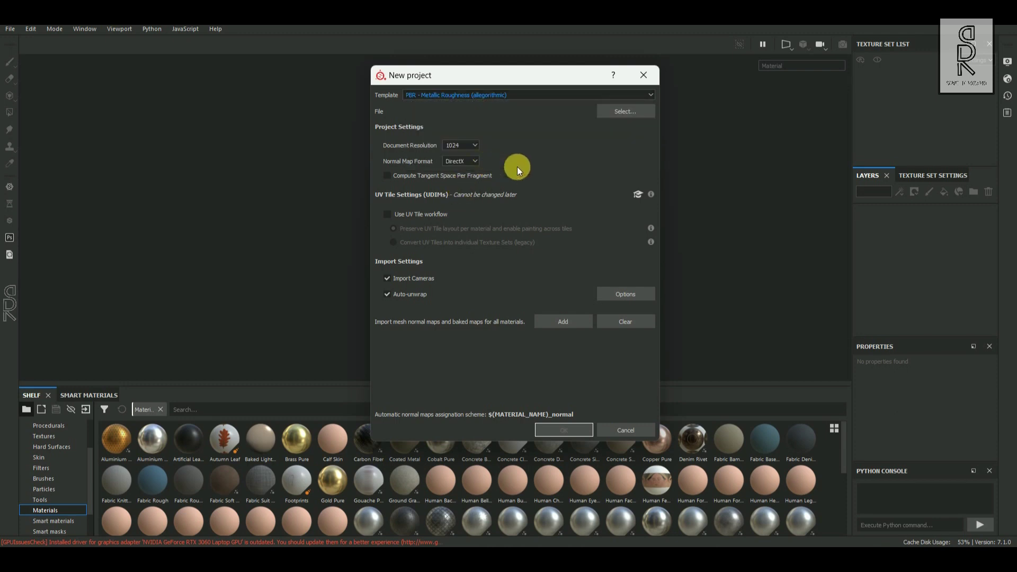
Choose Morning_Star_Weapon.fbx from the scenefiles folder as the mesh and create the project at 2048 document resolution.
{"action": "left_click", "coordinate": [637, 113]}
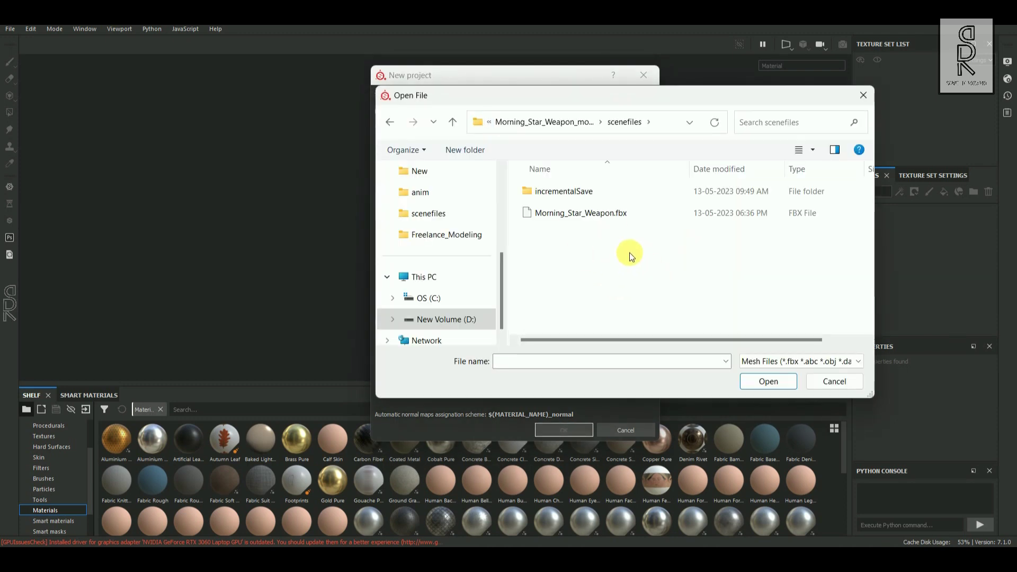
{"action": "left_click", "coordinate": [603, 217]}
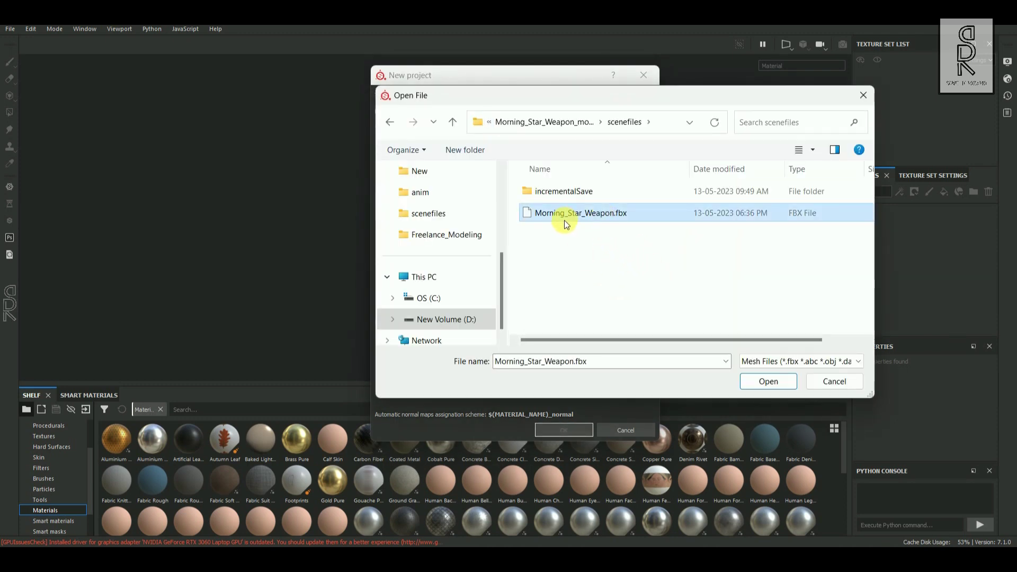
{"action": "left_click", "coordinate": [769, 380]}
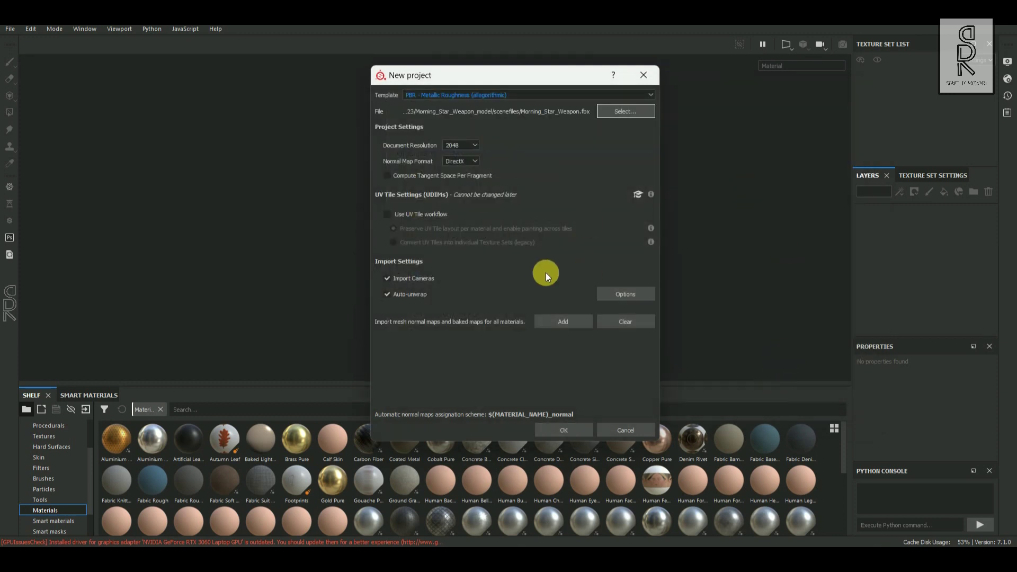
{"action": "left_click", "coordinate": [563, 429]}
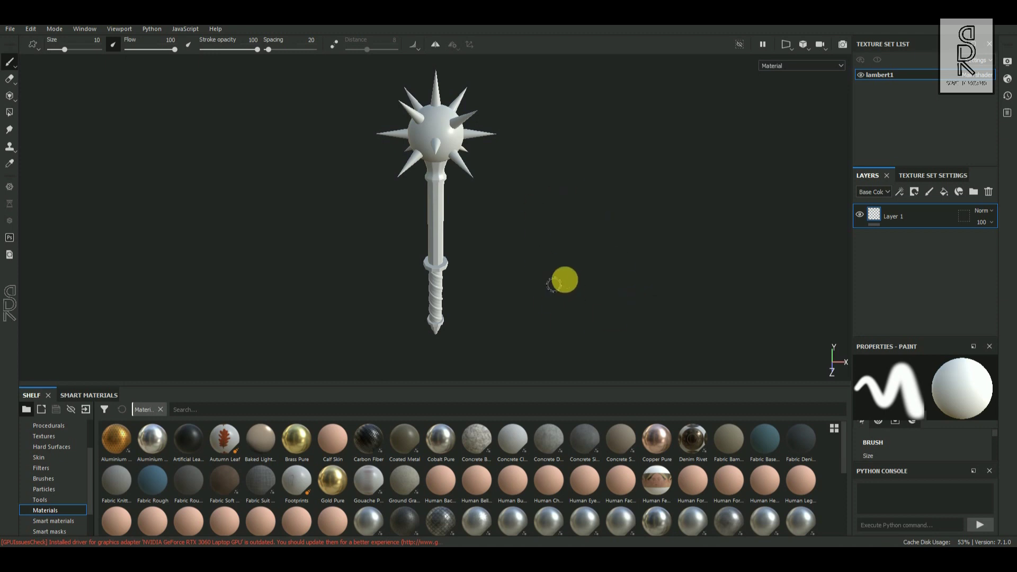
Delete the default paint layer, Layer 1, from the lambert1 texture set.
{"action": "mouse_move", "coordinate": [577, 286]}
{"action": "left_mouse_down", "text": "alt"}
{"action": "mouse_move", "coordinate": [578, 255]}
{"action": "mouse_move", "coordinate": [645, 263]}
{"action": "mouse_move", "coordinate": [575, 278]}
{"action": "left_mouse_up", "text": "alt"}
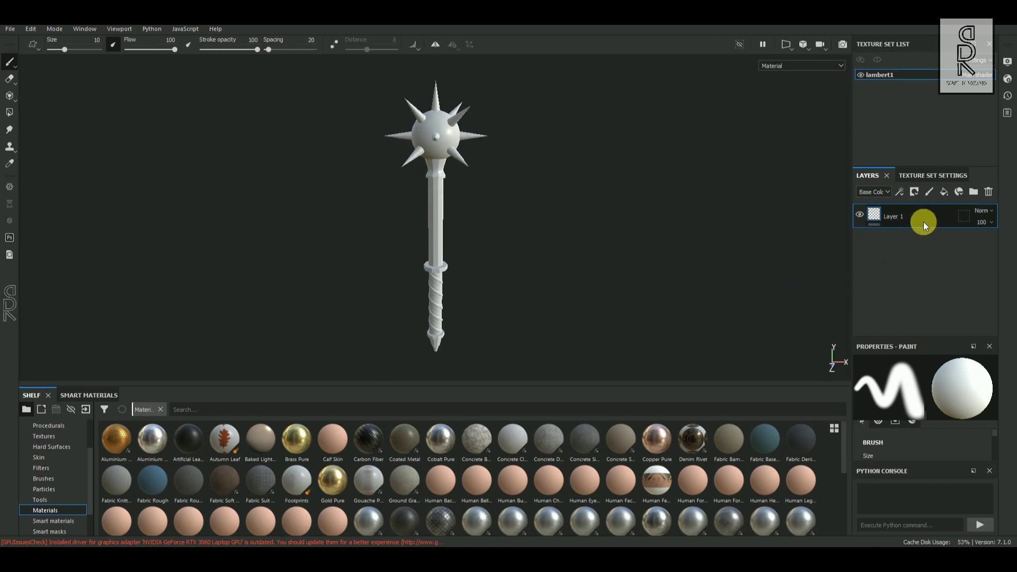
{"action": "left_click", "coordinate": [989, 192]}
{"action": "left_click_drag", "start_coordinate": [571, 264], "coordinate": [571, 261], "text": "alt"}
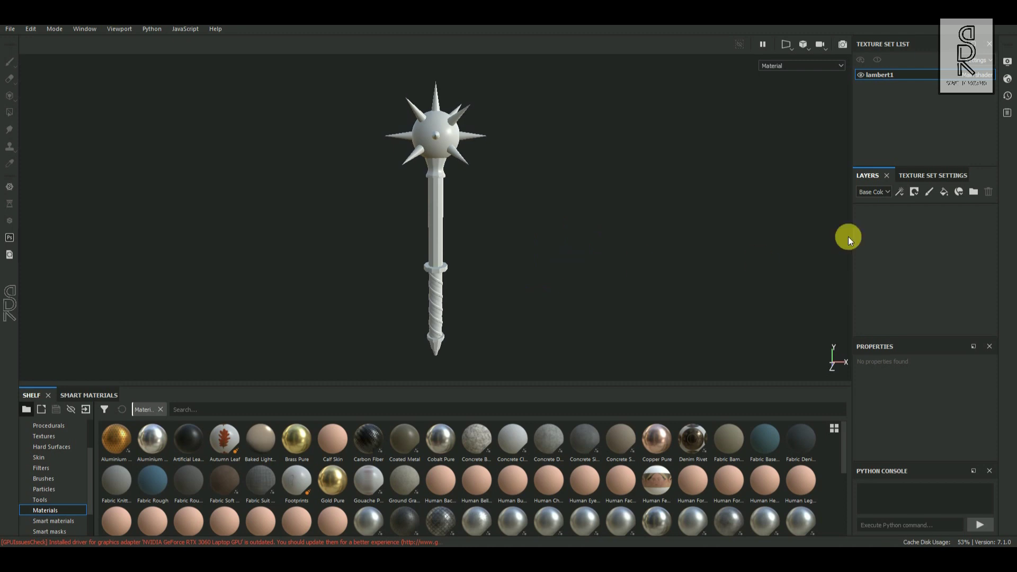
Bake all mesh maps except ID for lambert1 at an output size of 4096, and return to the layer stack.
{"action": "left_click", "coordinate": [921, 176]}
{"action": "scroll", "coordinate": [934, 282], "scroll_direction": "down", "scroll_amount": 6}
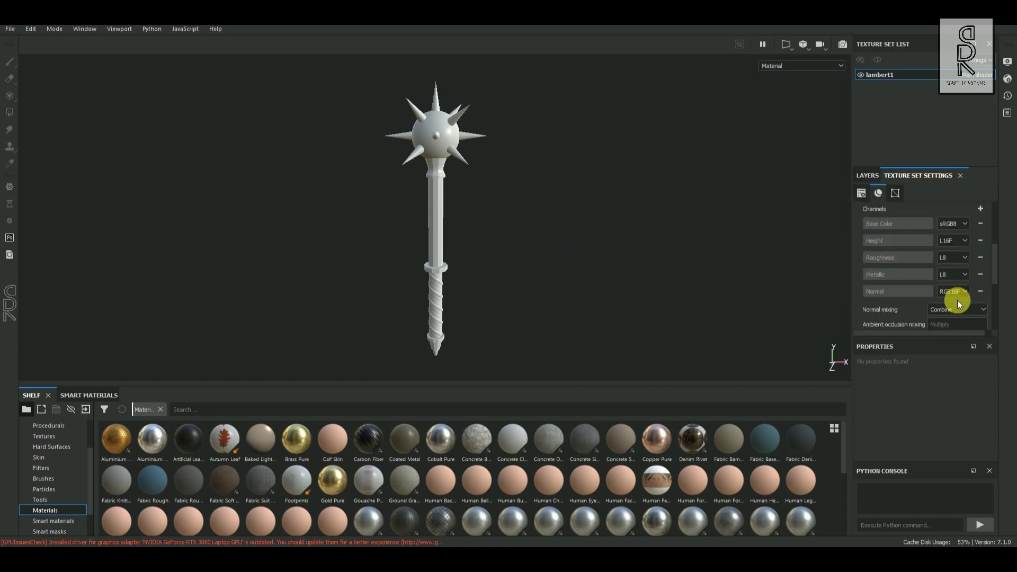
{"action": "left_click", "coordinate": [957, 284]}
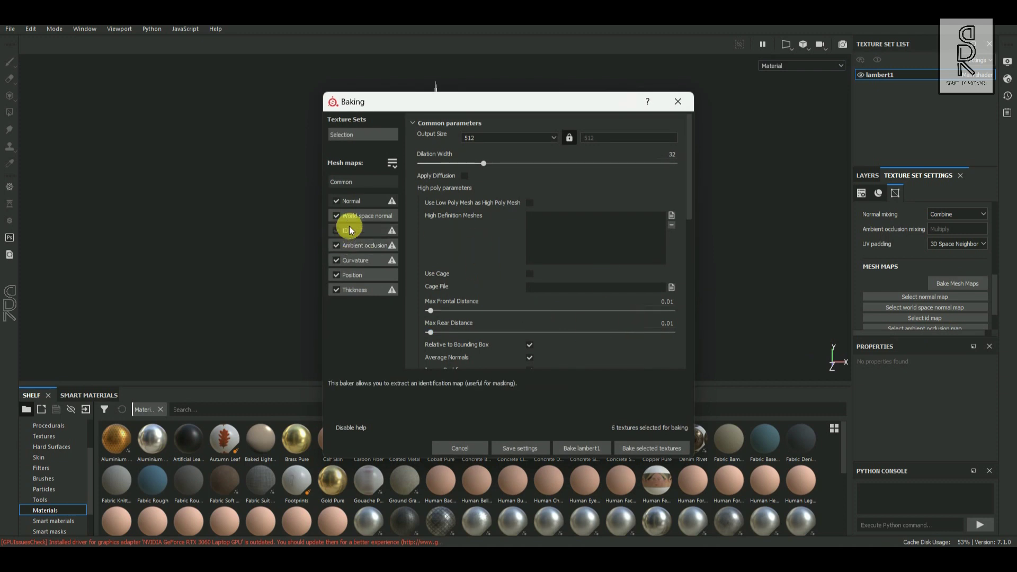
{"action": "left_click", "coordinate": [549, 138]}
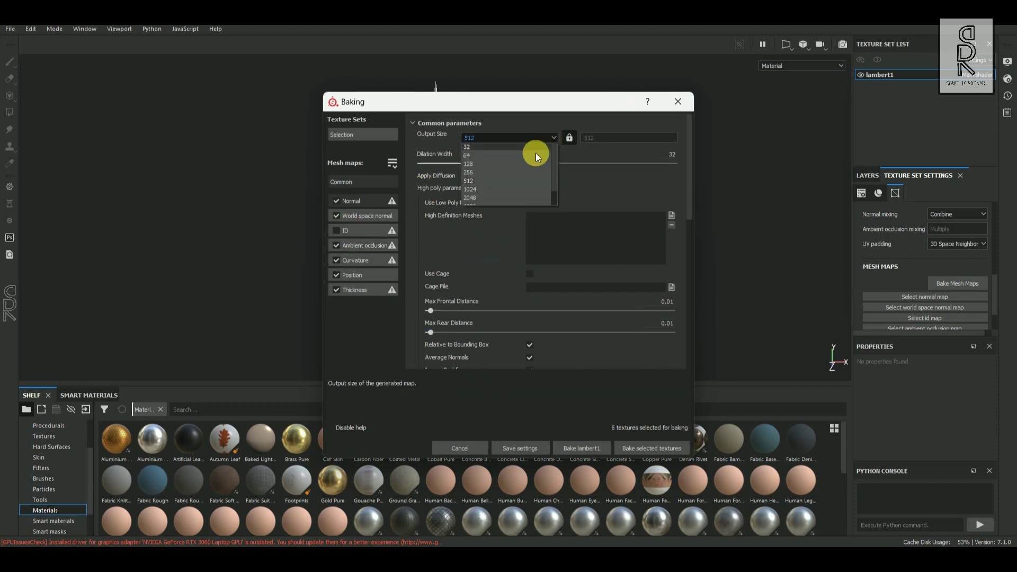
{"action": "left_click", "coordinate": [484, 190]}
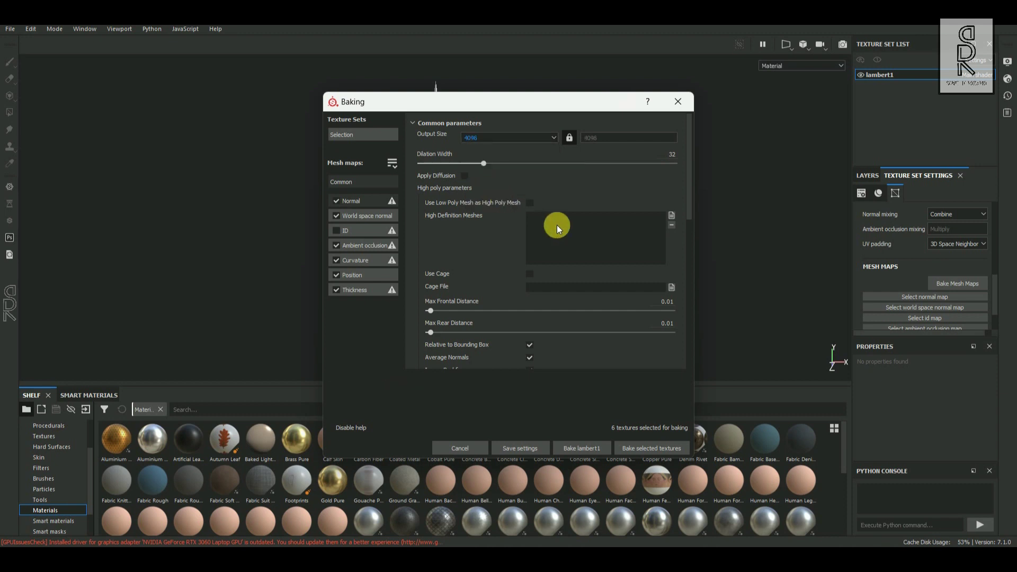
{"action": "left_click", "coordinate": [654, 449]}
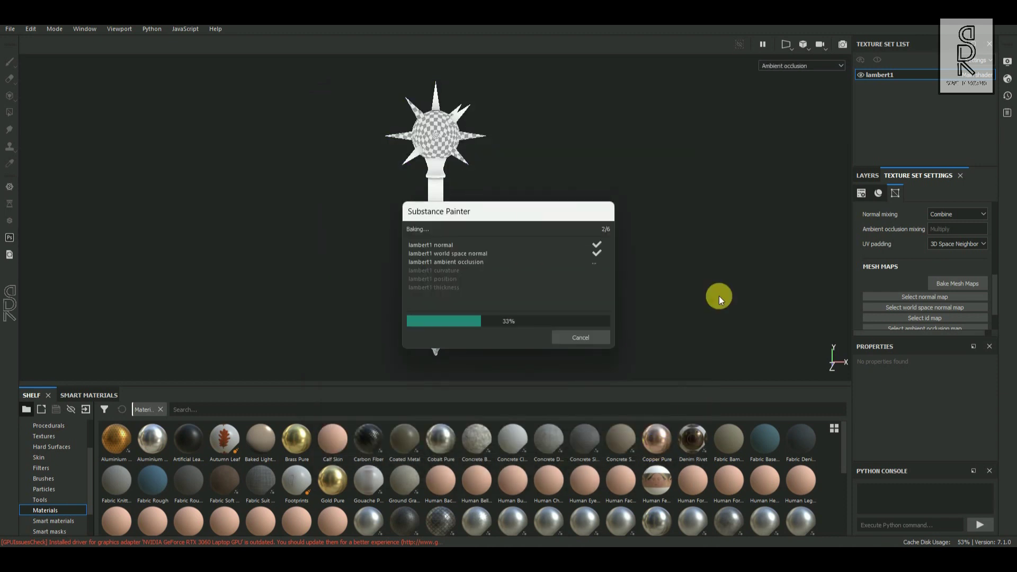
{"action": "left_click", "coordinate": [580, 338]}
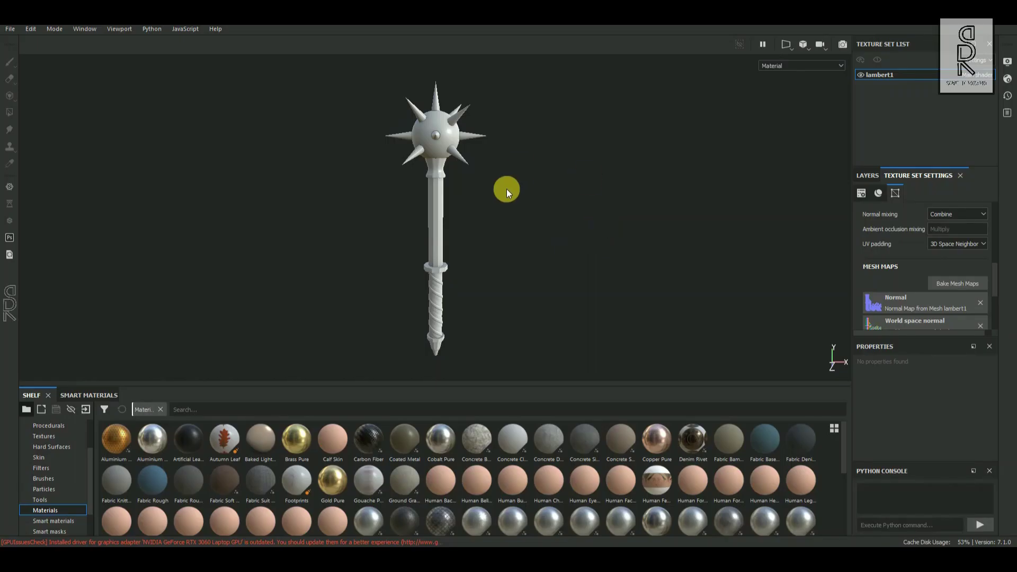
{"action": "left_click_drag", "start_coordinate": [636, 275], "coordinate": [679, 253], "text": "alt"}
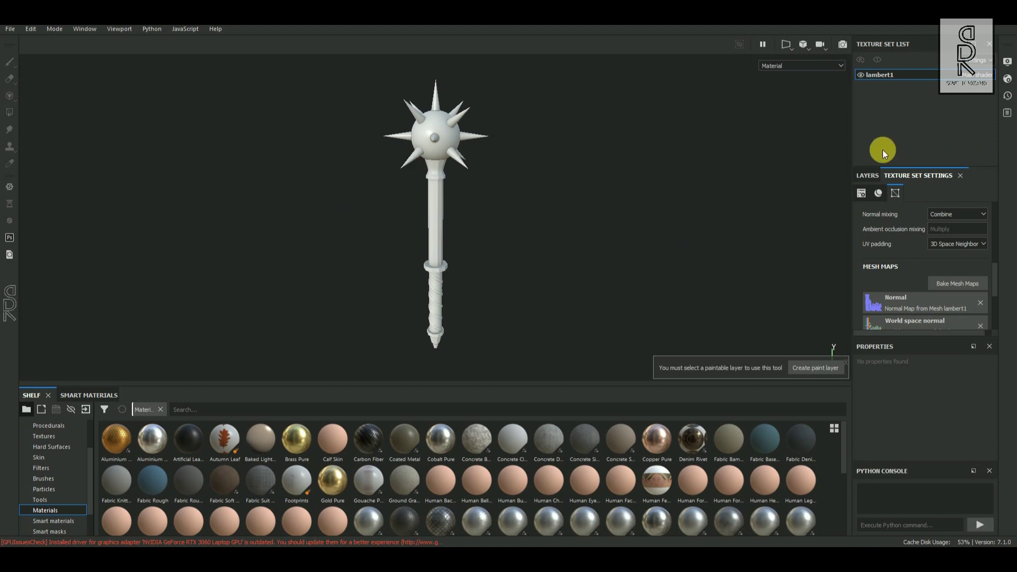
{"action": "left_click", "coordinate": [872, 176]}
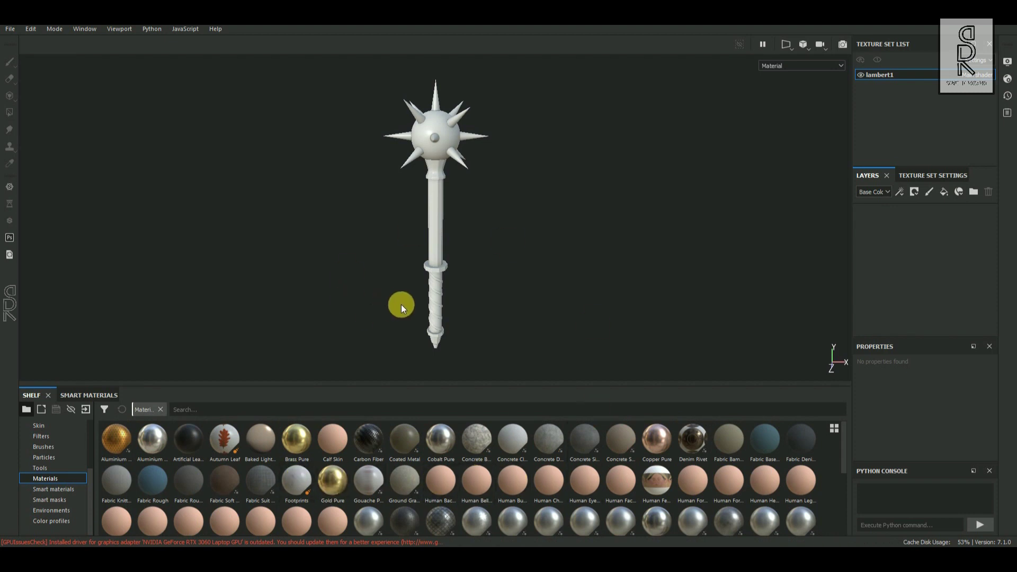
Switch to File Explorer and look through the texture images in the Textrue_refernce folder, then return to Substance Painter.
{"action": "left_click", "coordinate": [576, 555]}
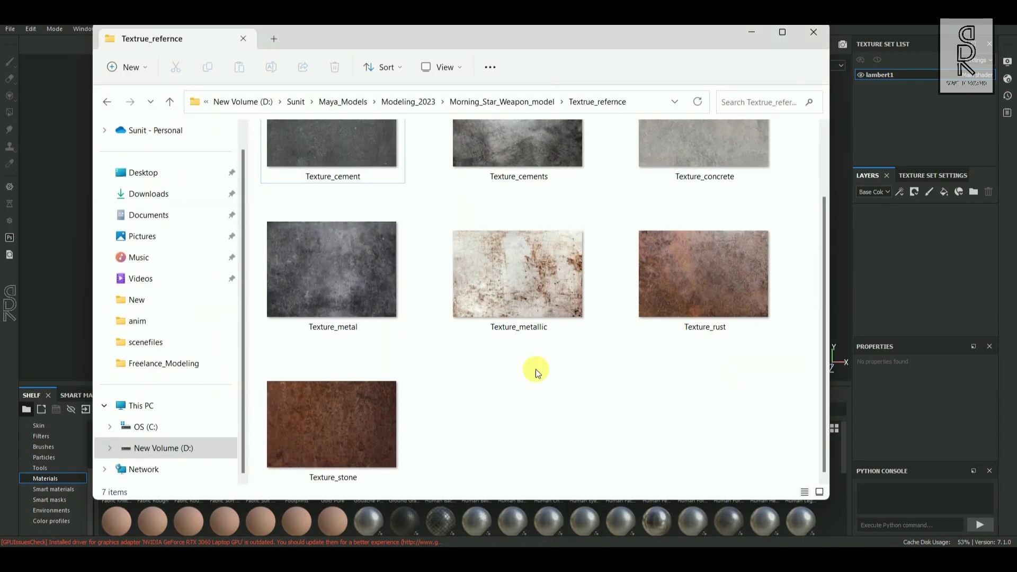
{"action": "scroll", "coordinate": [584, 373], "scroll_direction": "up", "scroll_amount": 2}
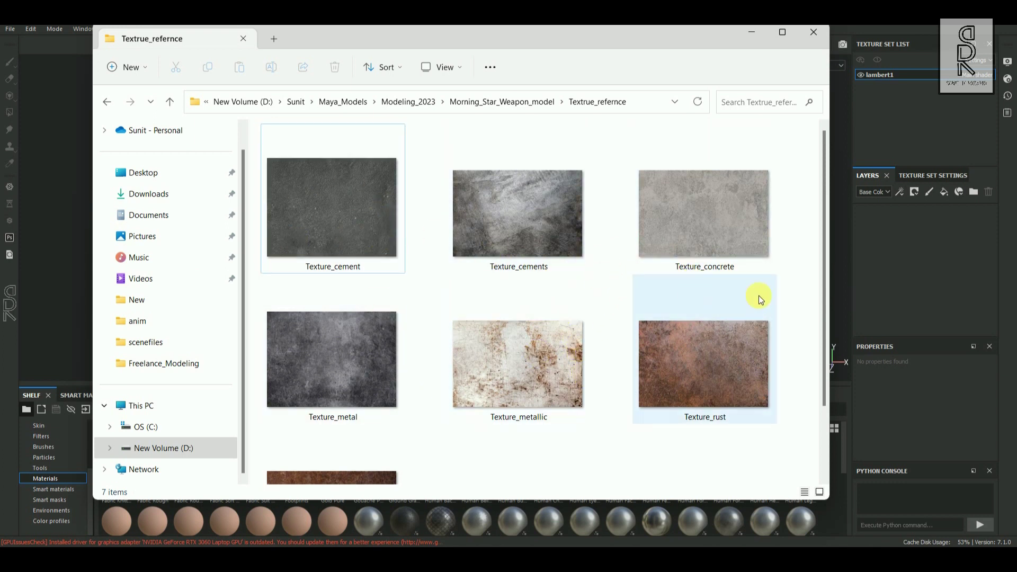
{"action": "scroll", "coordinate": [688, 335], "scroll_direction": "down", "scroll_amount": 2}
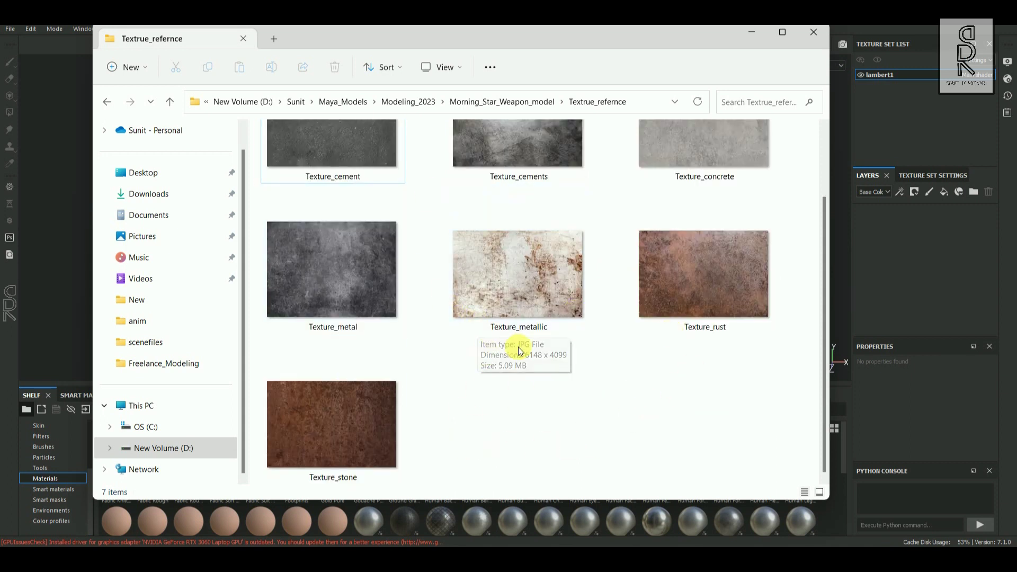
{"action": "scroll", "coordinate": [568, 371], "scroll_direction": "up", "scroll_amount": 2}
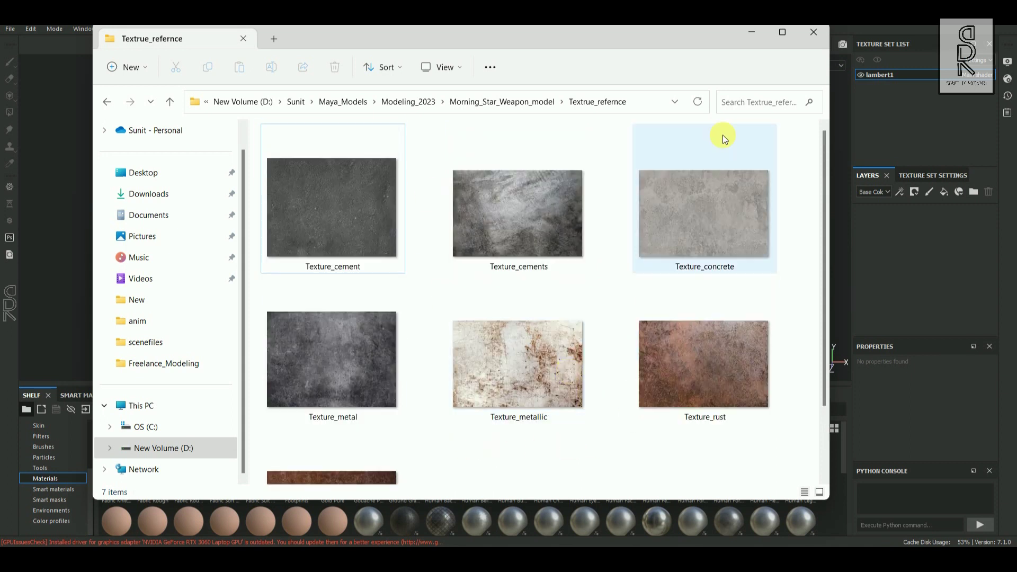
{"action": "left_click", "coordinate": [752, 33]}
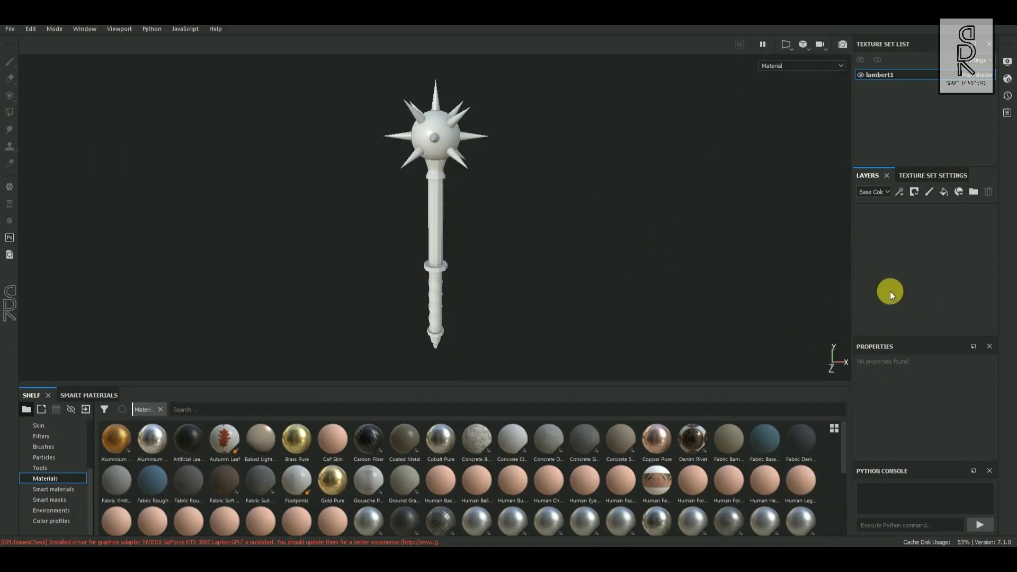
Add a fill layer to the empty layer stack and rename it Base_Metal.
{"action": "left_click", "coordinate": [943, 193]}
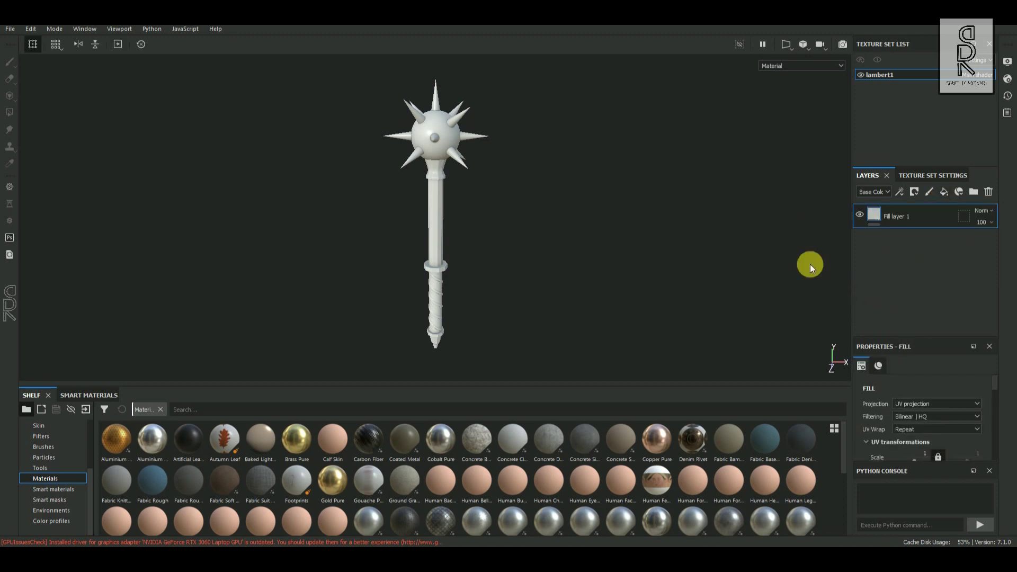
{"action": "scroll", "coordinate": [972, 420], "scroll_direction": "down", "scroll_amount": 2}
{"action": "double_click", "coordinate": [904, 216]}
{"action": "type", "text": "Base_Metal"}
{"action": "key", "text": "Return"}
Enlarge the fill properties area and set the Base_Metal layer's Metallic value to 1.
{"action": "scroll", "coordinate": [963, 419], "scroll_direction": "down", "scroll_amount": 3}
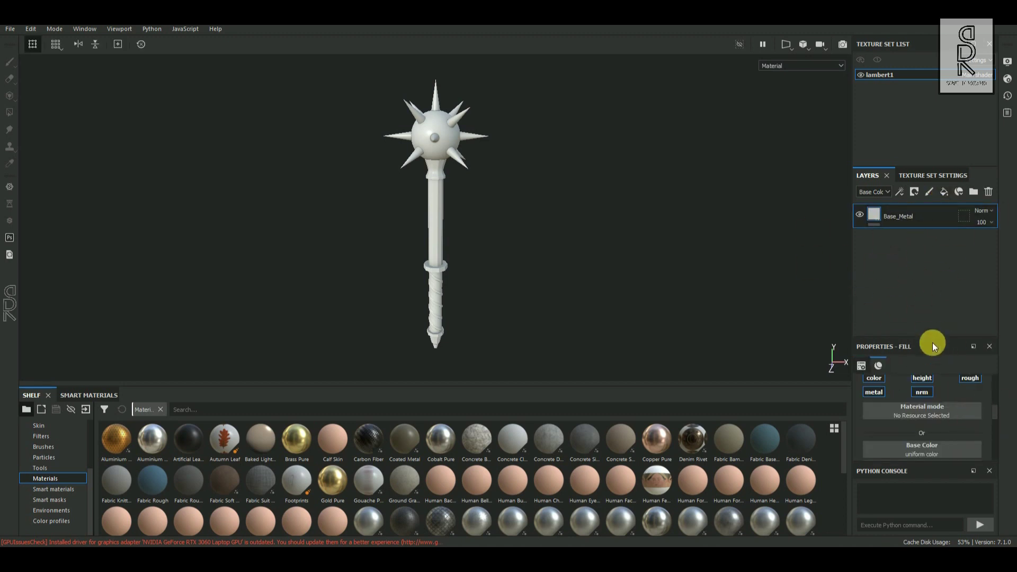
{"action": "left_click_drag", "start_coordinate": [931, 342], "coordinate": [944, 281]}
{"action": "left_click_drag", "start_coordinate": [988, 370], "coordinate": [994, 418]}
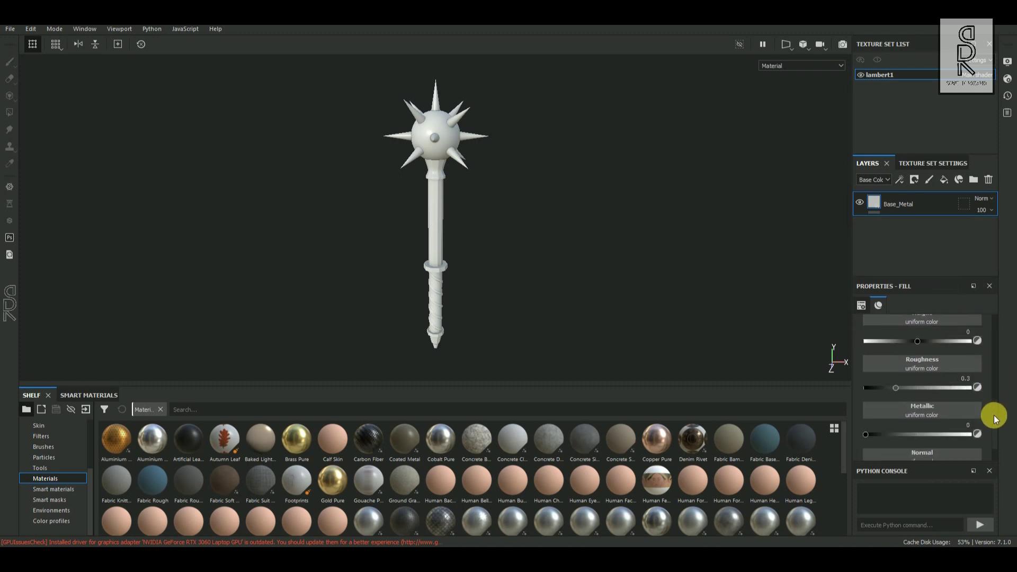
{"action": "scroll", "coordinate": [931, 412], "scroll_direction": "down", "scroll_amount": 1}
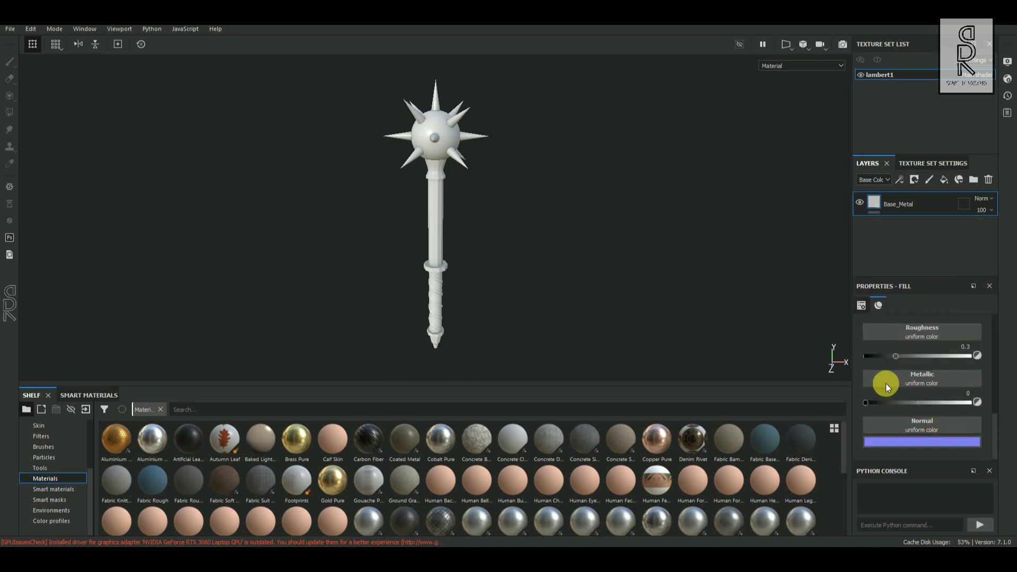
{"action": "left_click_drag", "start_coordinate": [871, 401], "coordinate": [1009, 416]}
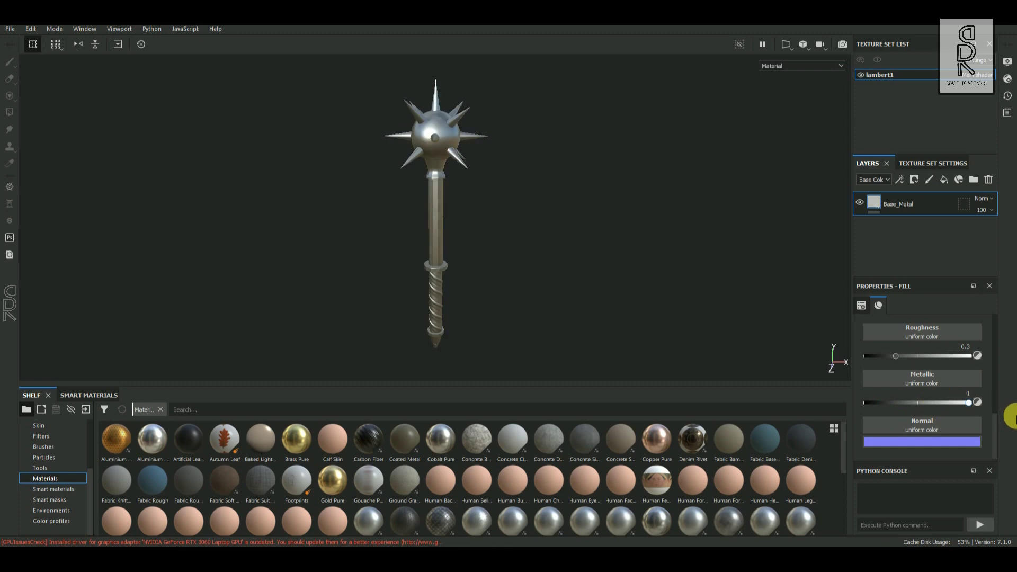
{"action": "left_click_drag", "start_coordinate": [540, 265], "coordinate": [562, 267], "text": "alt"}
{"action": "scroll", "coordinate": [963, 425], "scroll_direction": "up", "scroll_amount": 3}
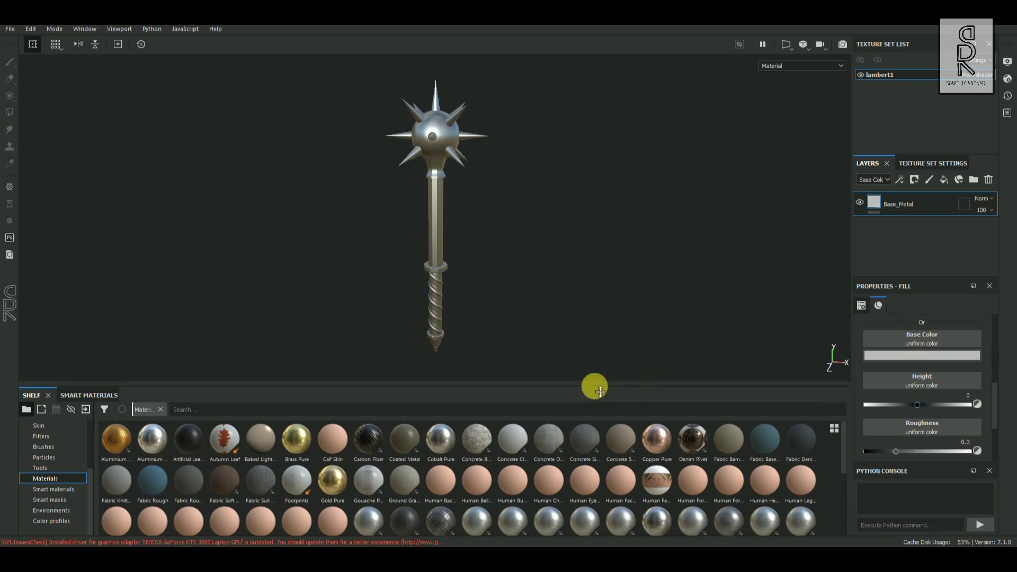
Add all seven texture images from the Textrue_refernce folder, Texture_cement through Texture_stone, to a new resource import.
{"action": "left_click", "coordinate": [86, 410]}
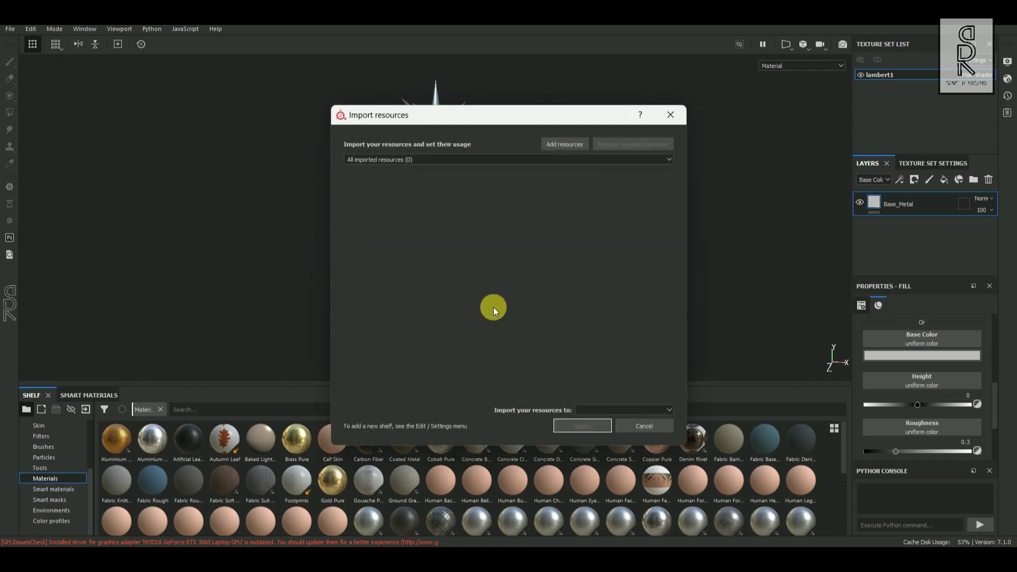
{"action": "left_click", "coordinate": [564, 145]}
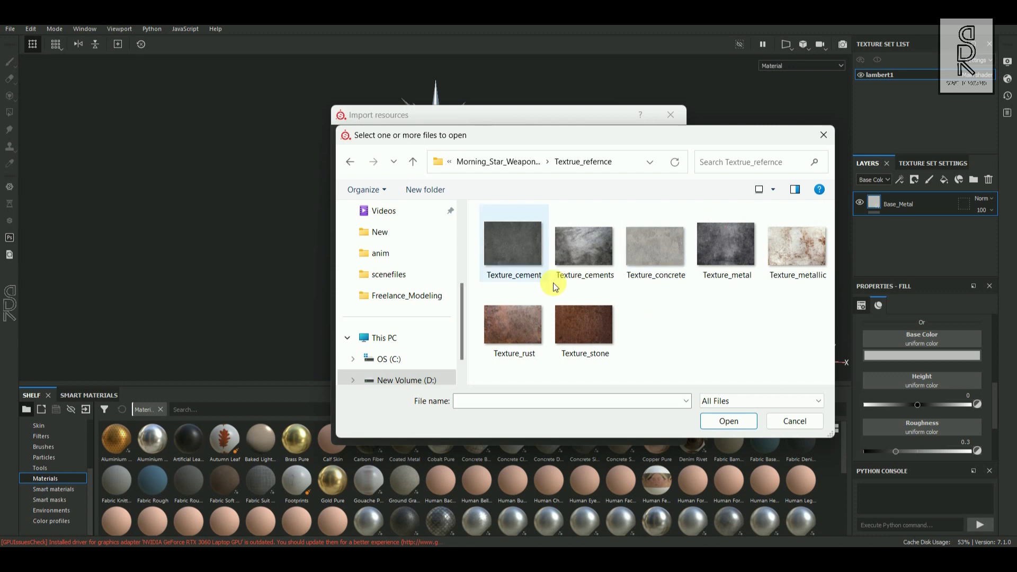
{"action": "left_click", "coordinate": [507, 243]}
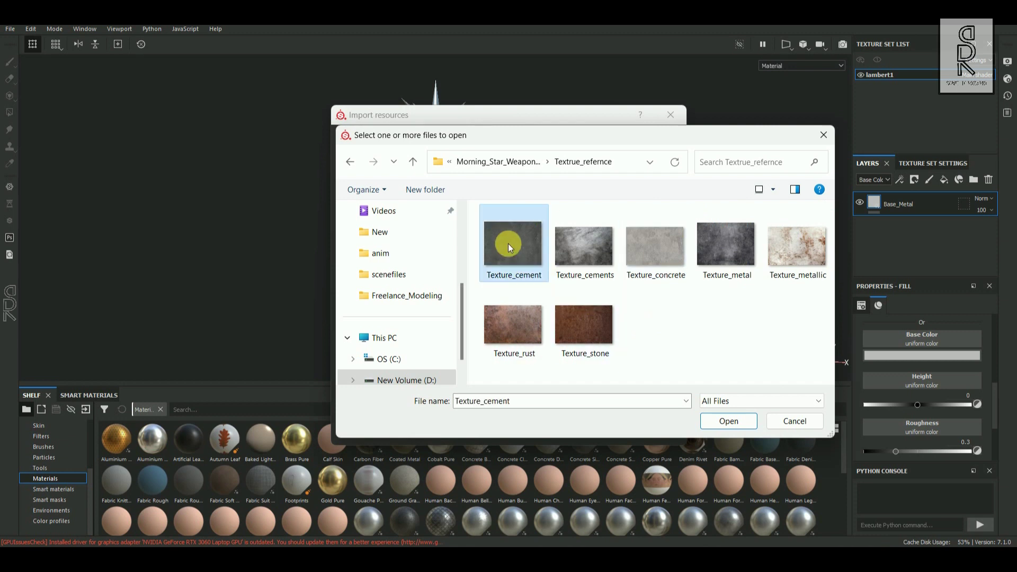
{"action": "left_click", "coordinate": [593, 340], "text": "shift"}
{"action": "left_click", "coordinate": [731, 424]}
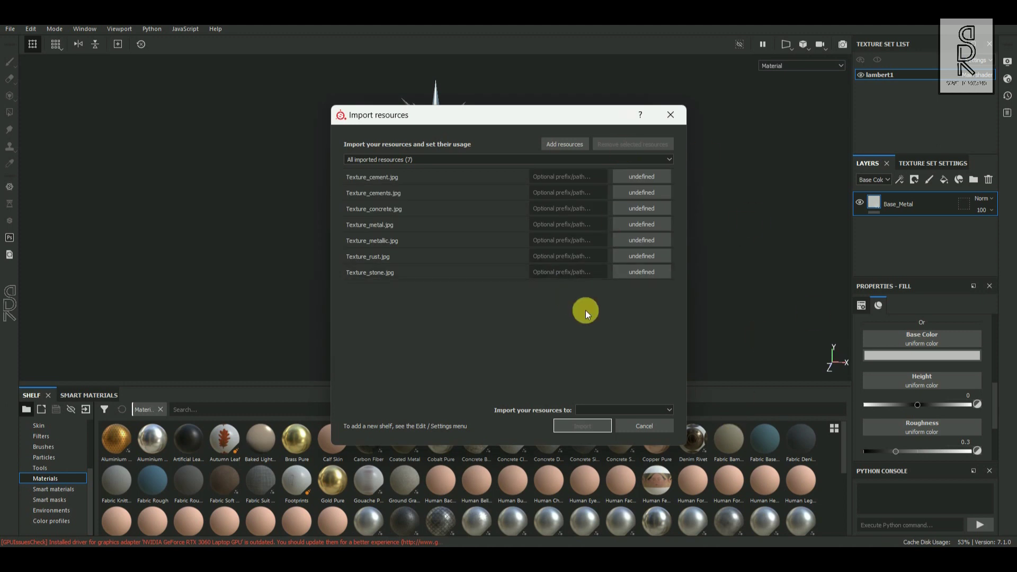
Set the usage of all seven images to texture and import them into the current session.
{"action": "left_click", "coordinate": [424, 181]}
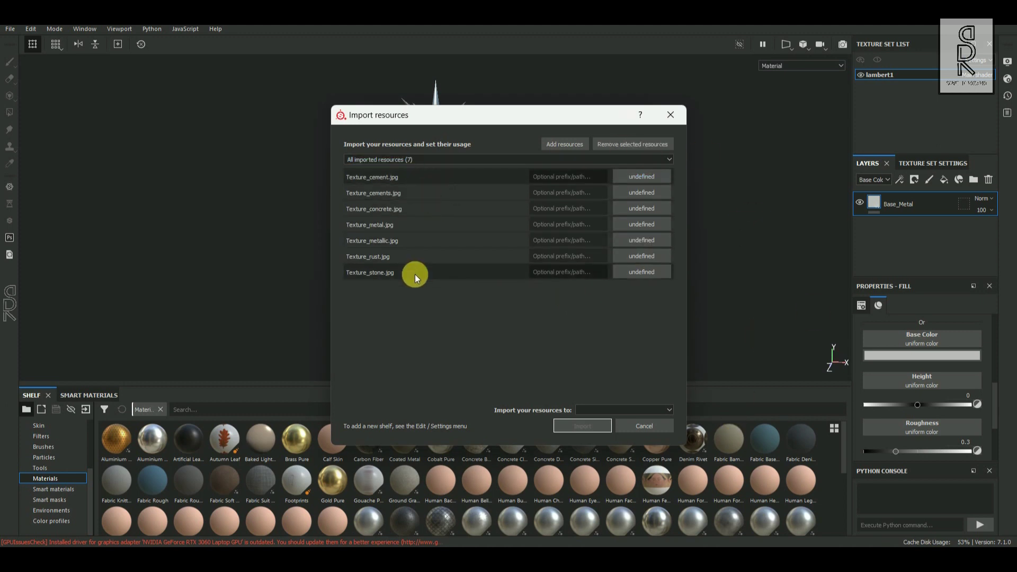
{"action": "left_click", "coordinate": [640, 179]}
{"action": "left_click", "coordinate": [660, 217]}
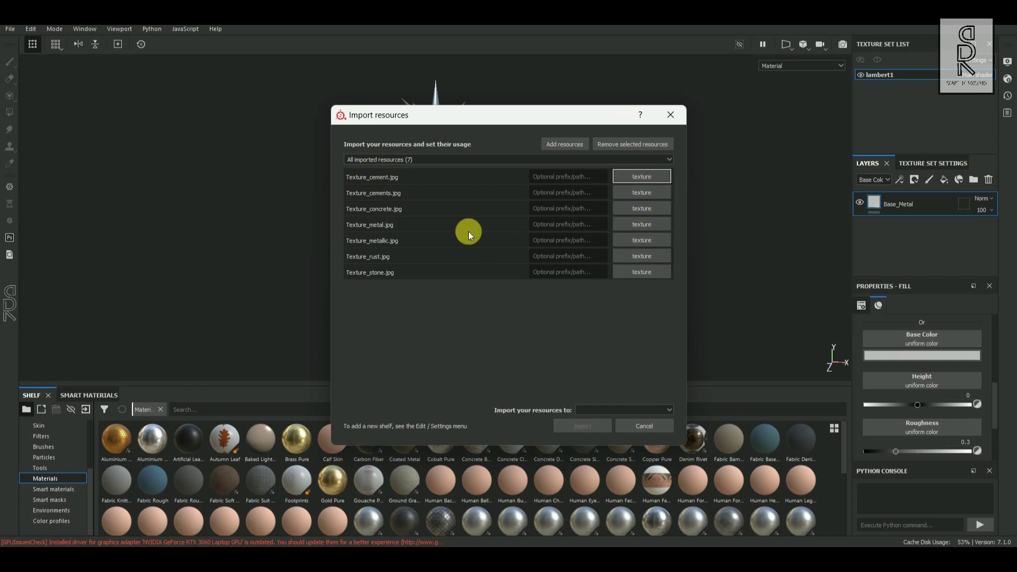
{"action": "left_click", "coordinate": [664, 415]}
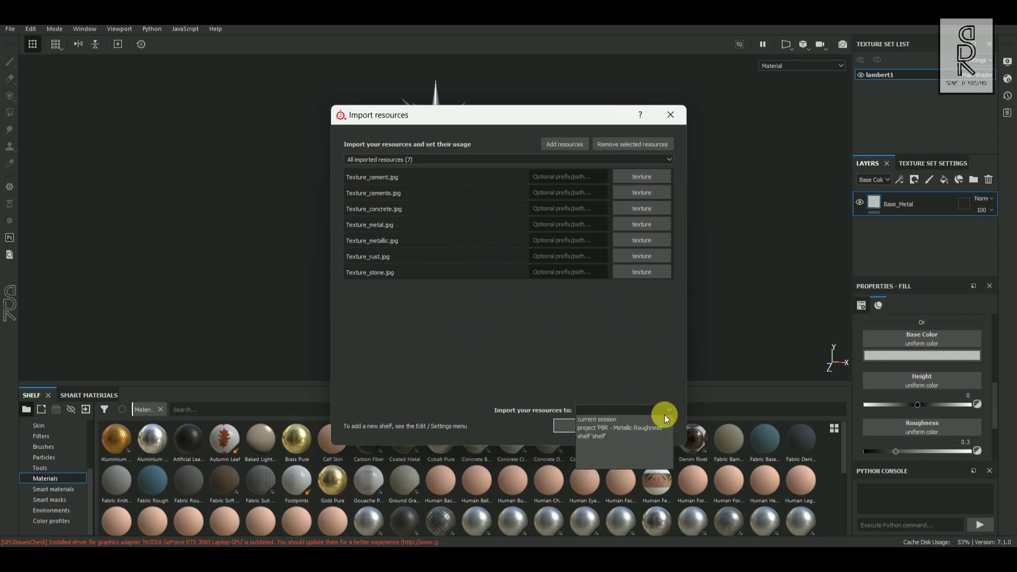
{"action": "left_click", "coordinate": [606, 421]}
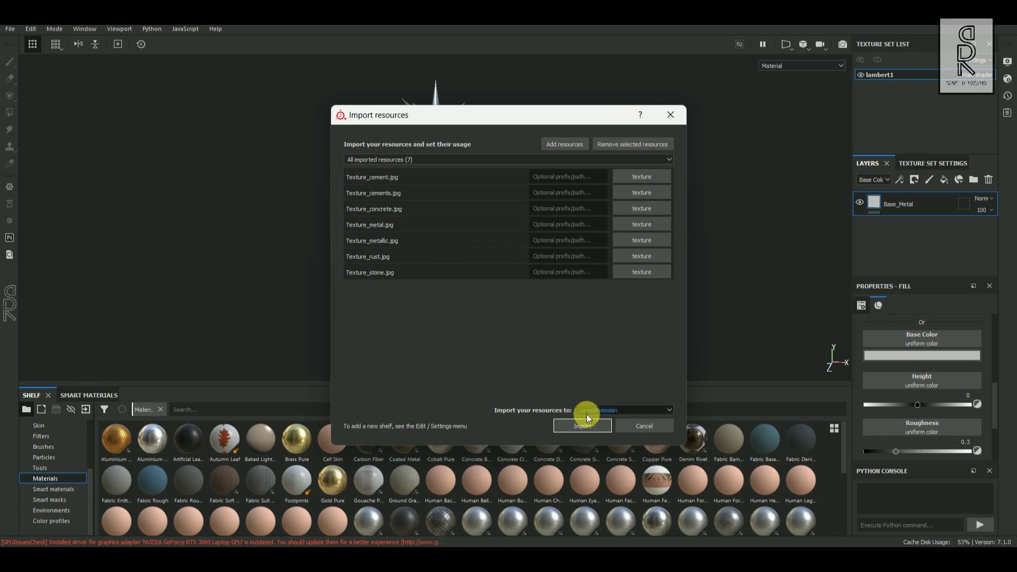
{"action": "left_click", "coordinate": [582, 426]}
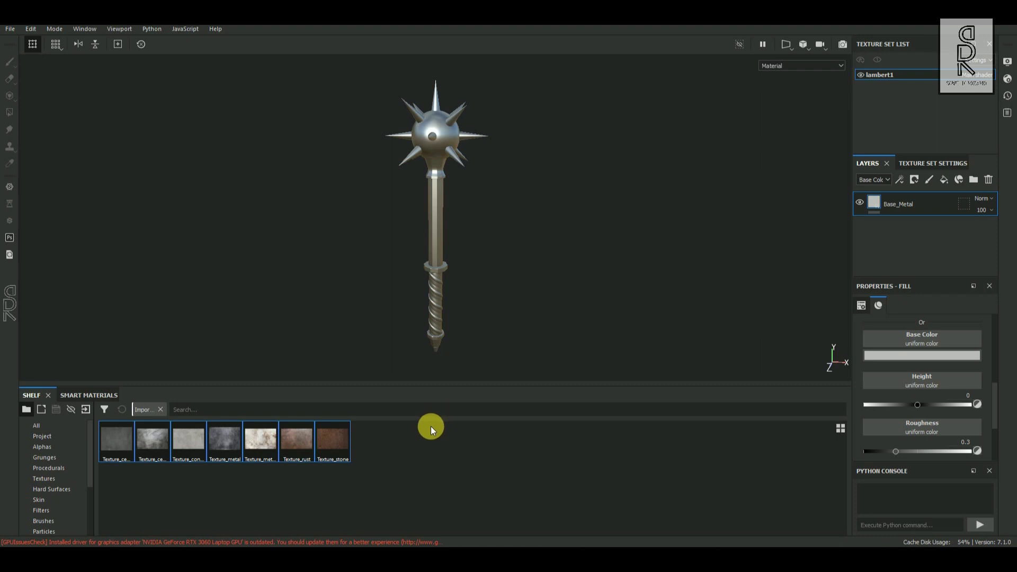
{"action": "left_click", "coordinate": [677, 284]}
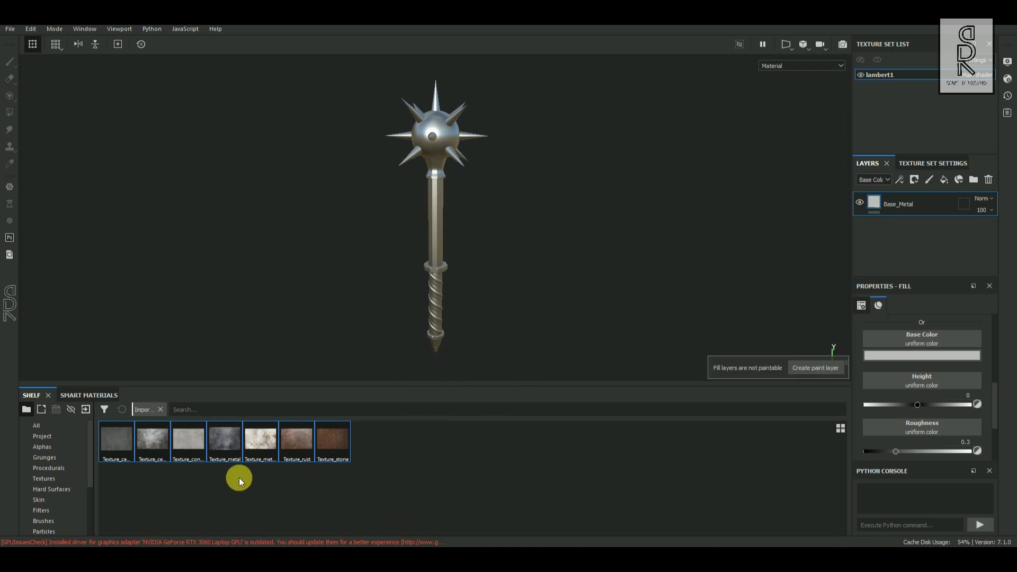
Assign the imported Texture_cement image to the Base Color of the Base_Metal fill layer.
{"action": "left_click", "coordinate": [128, 444]}
{"action": "left_click_drag", "start_coordinate": [113, 440], "coordinate": [907, 339]}
{"action": "left_click_drag", "start_coordinate": [489, 188], "coordinate": [543, 196], "text": "alt"}
{"action": "middle_click_drag", "start_coordinate": [472, 157], "coordinate": [524, 219], "text": "alt"}
{"action": "right_click_drag", "start_coordinate": [452, 209], "coordinate": [688, 278], "text": "alt"}
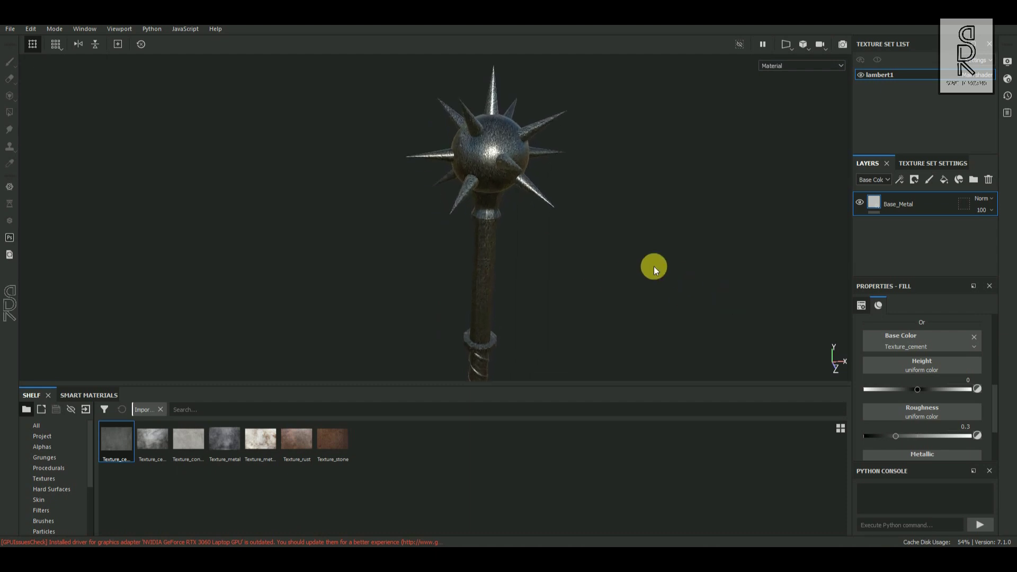
Try negative UV scales on the Base_Metal fill and settle on a scale of 2.
{"action": "scroll", "coordinate": [932, 432], "scroll_direction": "up", "scroll_amount": 5}
{"action": "left_click_drag", "start_coordinate": [914, 403], "coordinate": [915, 405]}
{"action": "left_click", "coordinate": [925, 397]}
{"action": "type", "text": "-10"}
{"action": "key", "text": "Return"}
{"action": "left_click", "coordinate": [931, 398]}
{"action": "type", "text": "-23"}
{"action": "key", "text": "Return"}
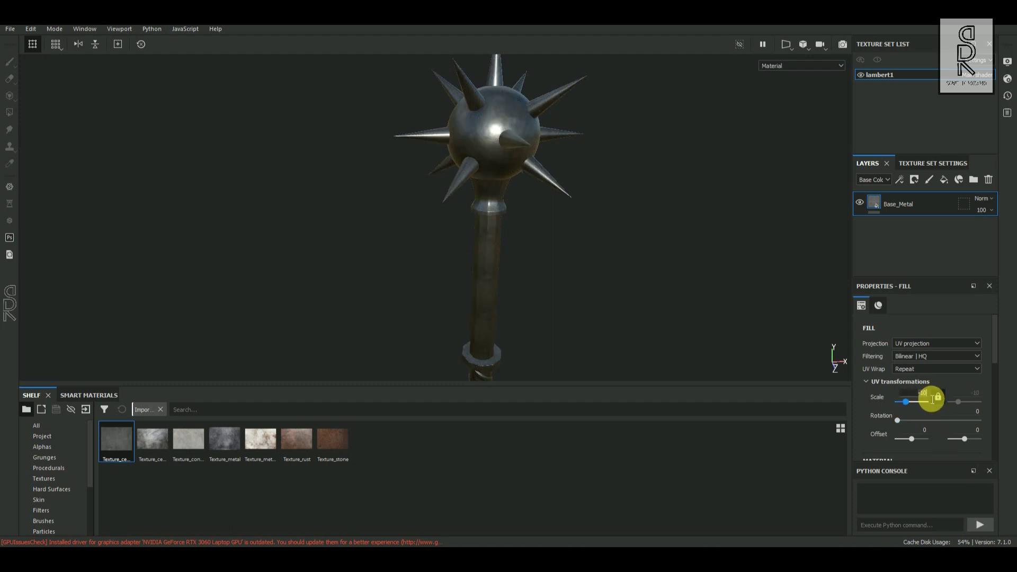
{"action": "key", "text": "Return"}
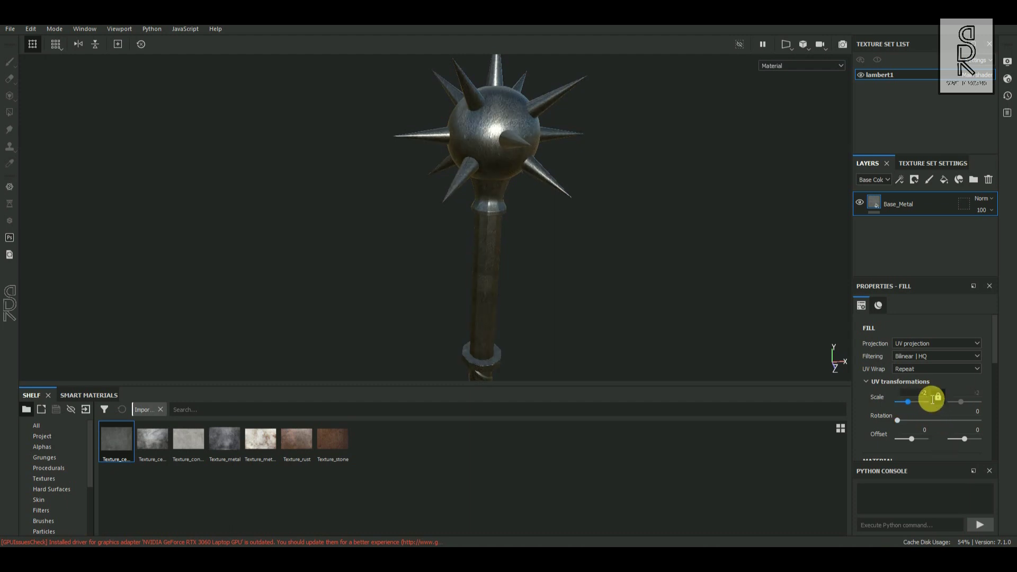
{"action": "left_click_drag", "start_coordinate": [493, 266], "coordinate": [556, 311], "text": "alt"}
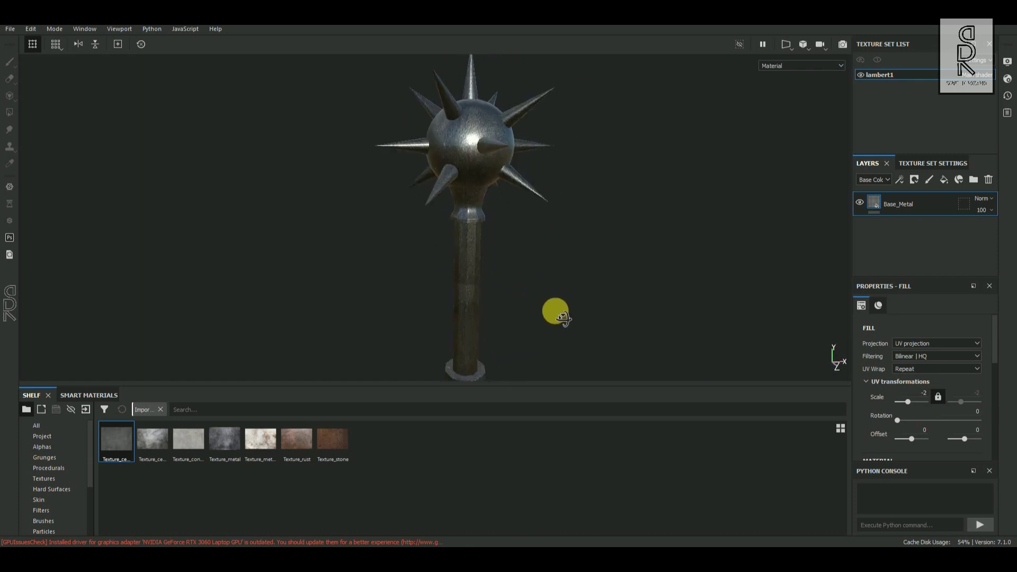
{"action": "key", "text": "Return"}
{"action": "left_click_drag", "start_coordinate": [629, 325], "coordinate": [527, 311], "text": "alt"}
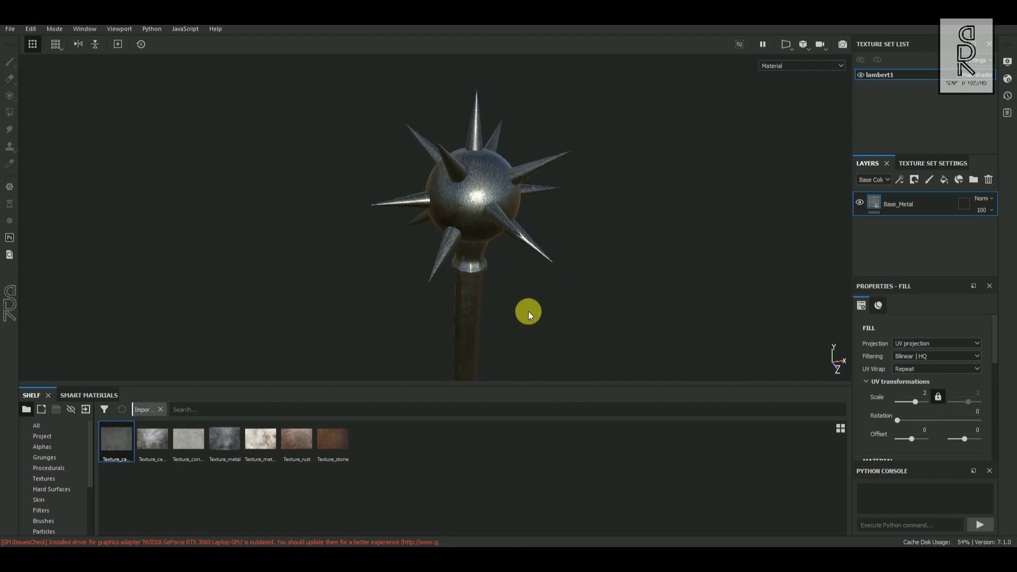
Change the Base_Metal fill's projection to Tri-planar projection and inspect the texture along the handle and head.
{"action": "left_click", "coordinate": [933, 343]}
{"action": "left_click", "coordinate": [918, 371]}
{"action": "left_click_drag", "start_coordinate": [600, 266], "coordinate": [431, 228], "text": "alt"}
{"action": "middle_click_drag", "start_coordinate": [499, 251], "coordinate": [490, 152], "text": "alt"}
{"action": "left_click_drag", "start_coordinate": [491, 152], "coordinate": [579, 159], "text": "alt"}
{"action": "key", "text": "q"}
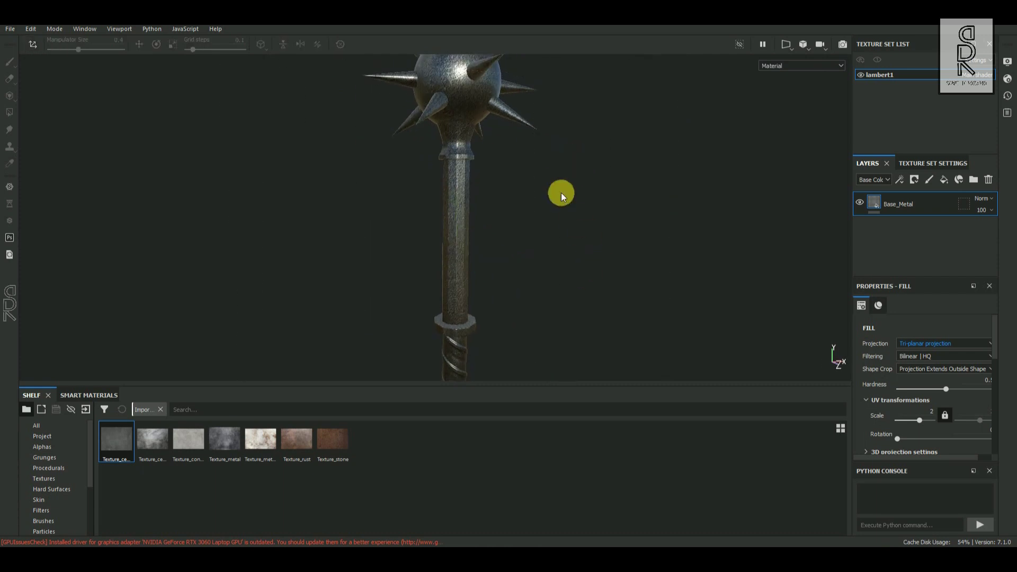
{"action": "left_click_drag", "start_coordinate": [561, 195], "coordinate": [458, 227], "text": "alt"}
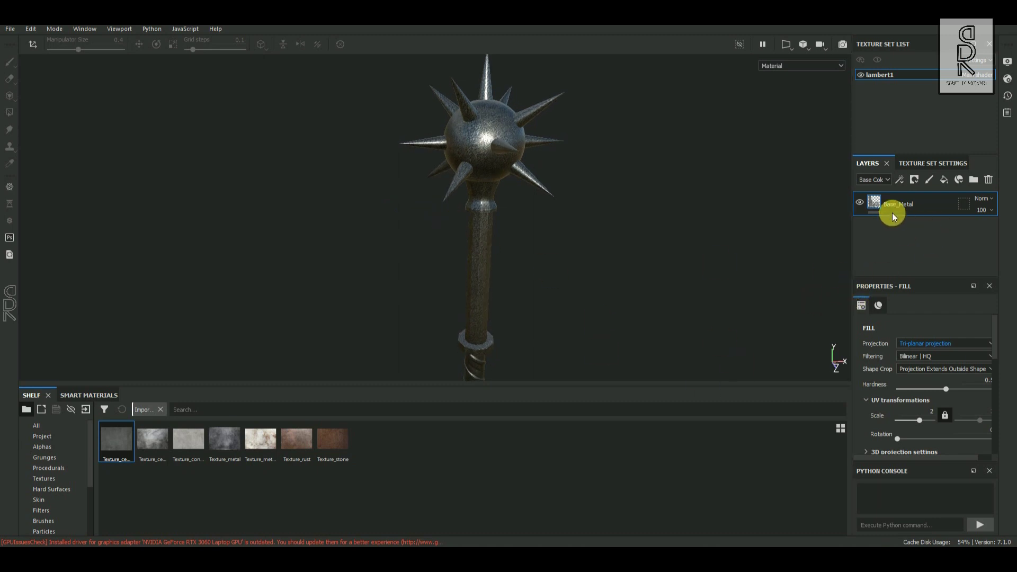
Add a Levels effect for Base Color to Base_Metal and set its output range to about 0.052 to 0.422.
{"action": "left_click", "coordinate": [900, 181]}
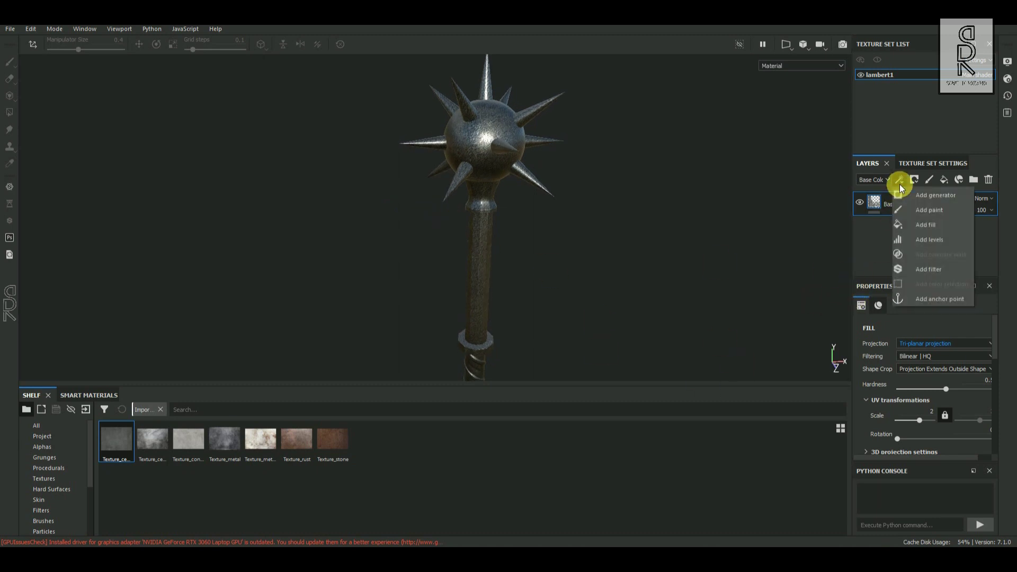
{"action": "left_click", "coordinate": [928, 238]}
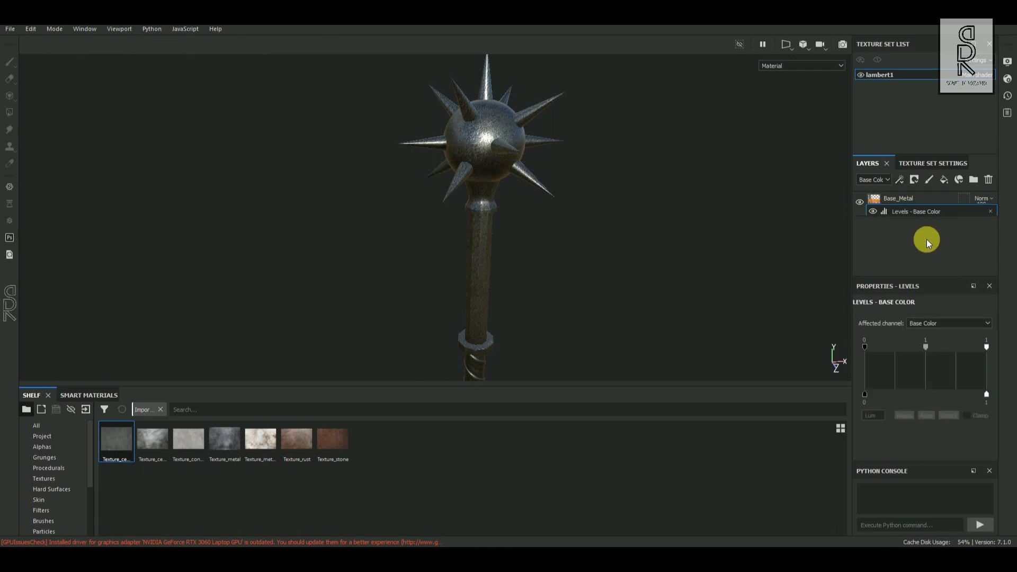
{"action": "left_click_drag", "start_coordinate": [987, 396], "coordinate": [904, 395]}
{"action": "mouse_move", "coordinate": [904, 396]}
{"action": "left_mouse_down"}
{"action": "mouse_move", "coordinate": [954, 395]}
{"action": "mouse_move", "coordinate": [871, 395]}
{"action": "left_mouse_up"}
{"action": "mouse_move", "coordinate": [954, 395]}
{"action": "left_mouse_down"}
{"action": "mouse_move", "coordinate": [898, 396]}
{"action": "mouse_move", "coordinate": [916, 395]}
{"action": "left_mouse_up"}
{"action": "left_click_drag", "start_coordinate": [596, 238], "coordinate": [591, 215], "text": "alt"}
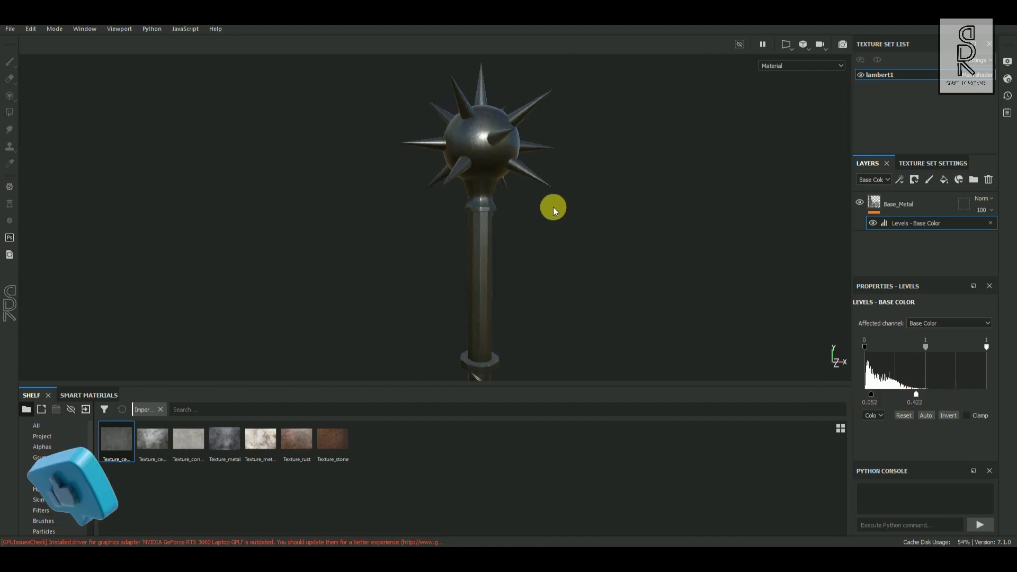
{"action": "middle_click_drag", "start_coordinate": [591, 215], "coordinate": [570, 283], "text": "alt"}
{"action": "right_click_drag", "start_coordinate": [569, 284], "coordinate": [677, 293], "text": "alt"}
Darken the metal further by lowering the Base Color levels' output white point and fine-tuning the input midtone.
{"action": "left_click_drag", "start_coordinate": [916, 395], "coordinate": [889, 396]}
{"action": "left_click_drag", "start_coordinate": [698, 286], "coordinate": [613, 308], "text": "alt"}
{"action": "left_click_drag", "start_coordinate": [926, 347], "coordinate": [925, 350]}
{"action": "left_click_drag", "start_coordinate": [658, 278], "coordinate": [608, 280], "text": "alt"}
{"action": "right_click_drag", "start_coordinate": [567, 297], "coordinate": [576, 289], "text": "alt"}
{"action": "left_click_drag", "start_coordinate": [583, 294], "coordinate": [612, 275], "text": "alt"}
Assign Texture_cement to the Roughness channel of the Base_Metal fill layer.
{"action": "left_click", "coordinate": [879, 208]}
{"action": "scroll", "coordinate": [960, 414], "scroll_direction": "down", "scroll_amount": 6}
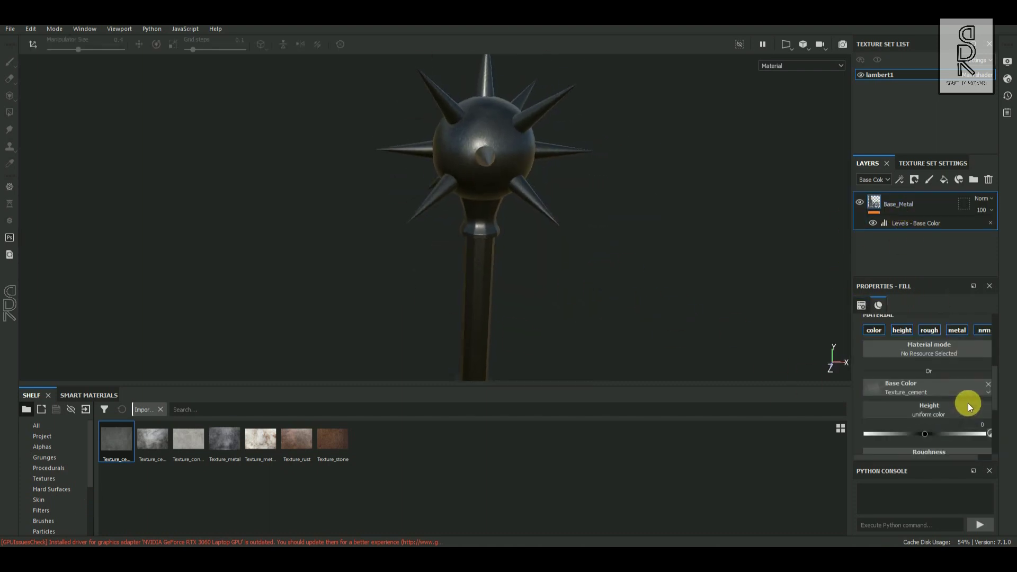
{"action": "left_click_drag", "start_coordinate": [434, 267], "coordinate": [530, 248], "text": "alt"}
{"action": "left_click_drag", "start_coordinate": [485, 213], "coordinate": [592, 247], "text": "alt"}
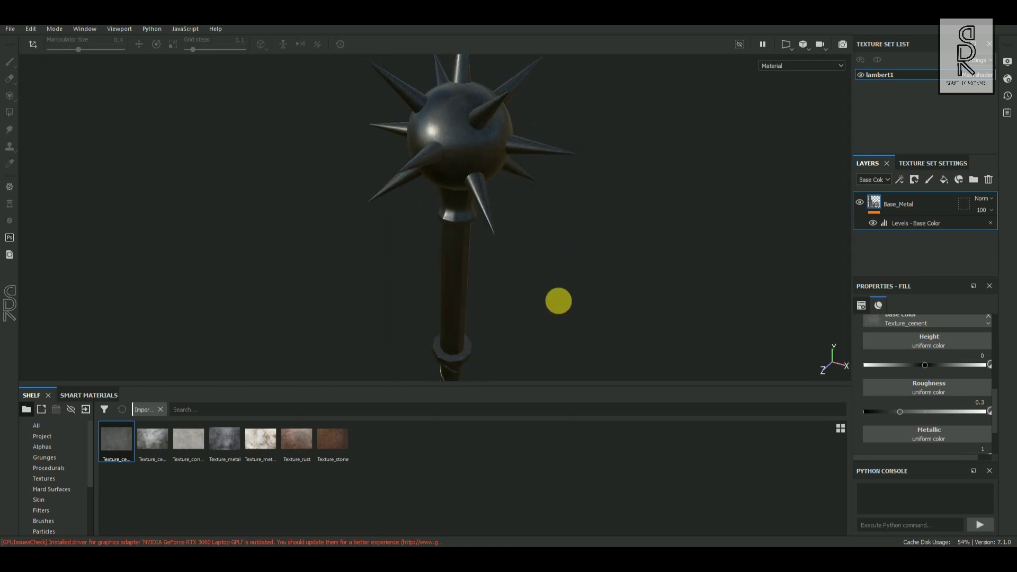
{"action": "left_click_drag", "start_coordinate": [558, 301], "coordinate": [592, 325], "text": "alt"}
{"action": "left_click_drag", "start_coordinate": [127, 450], "coordinate": [897, 393]}
{"action": "left_click_drag", "start_coordinate": [579, 295], "coordinate": [617, 268], "text": "alt"}
Add a second Levels effect to Base_Metal and set its affected channel to Roughness.
{"action": "left_click", "coordinate": [900, 180]}
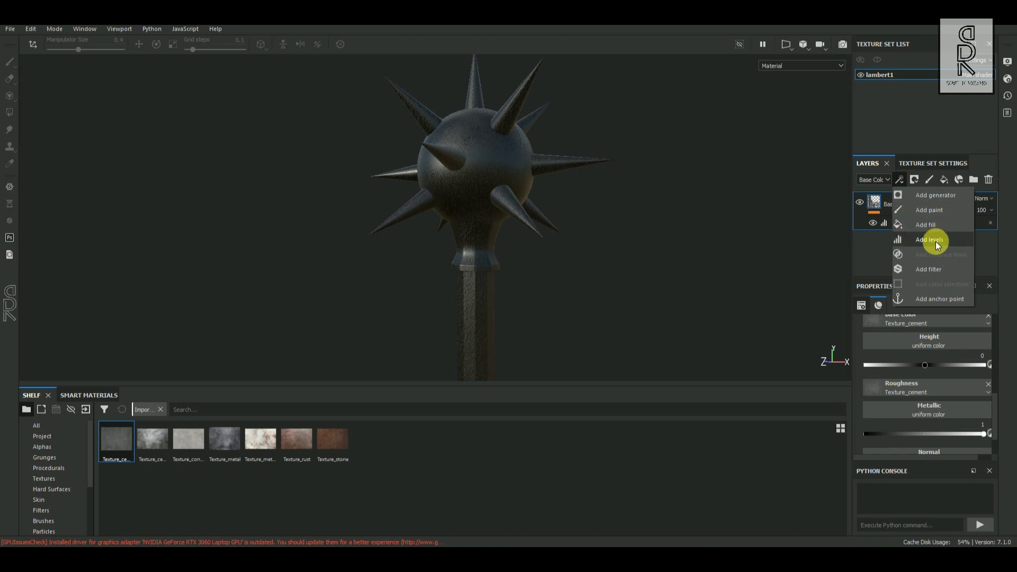
{"action": "left_click", "coordinate": [936, 241]}
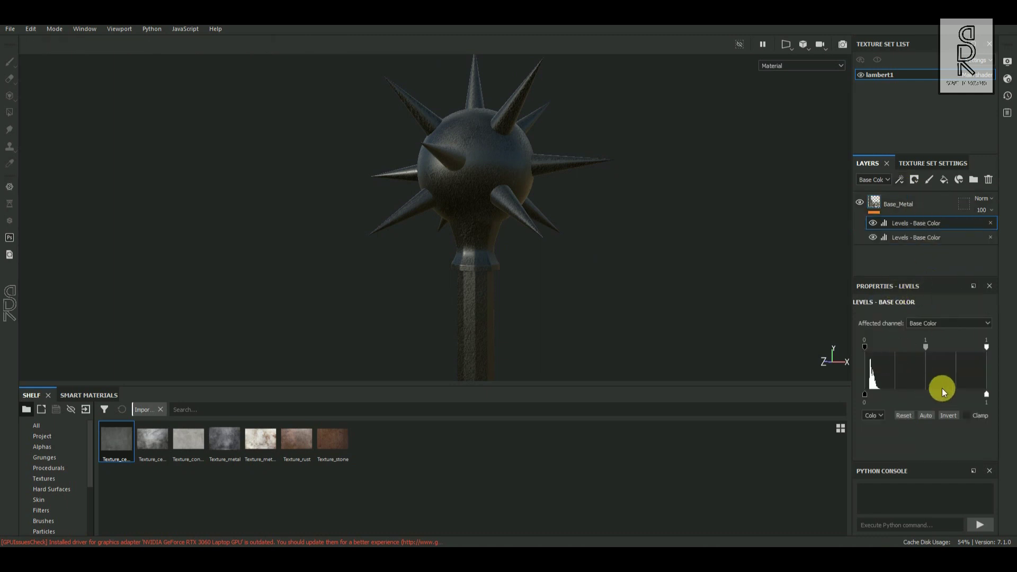
{"action": "left_click", "coordinate": [956, 325]}
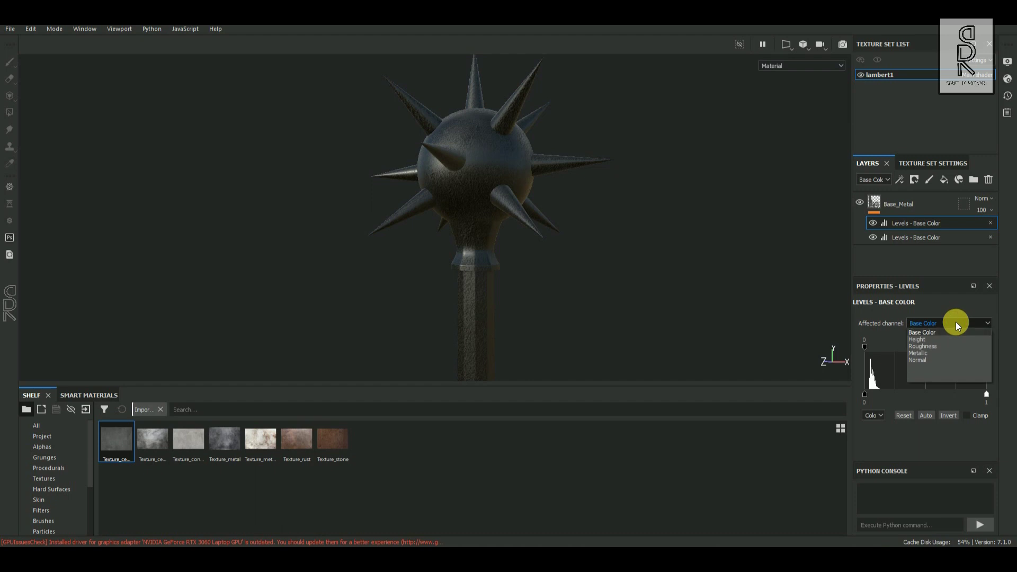
{"action": "left_click", "coordinate": [932, 344]}
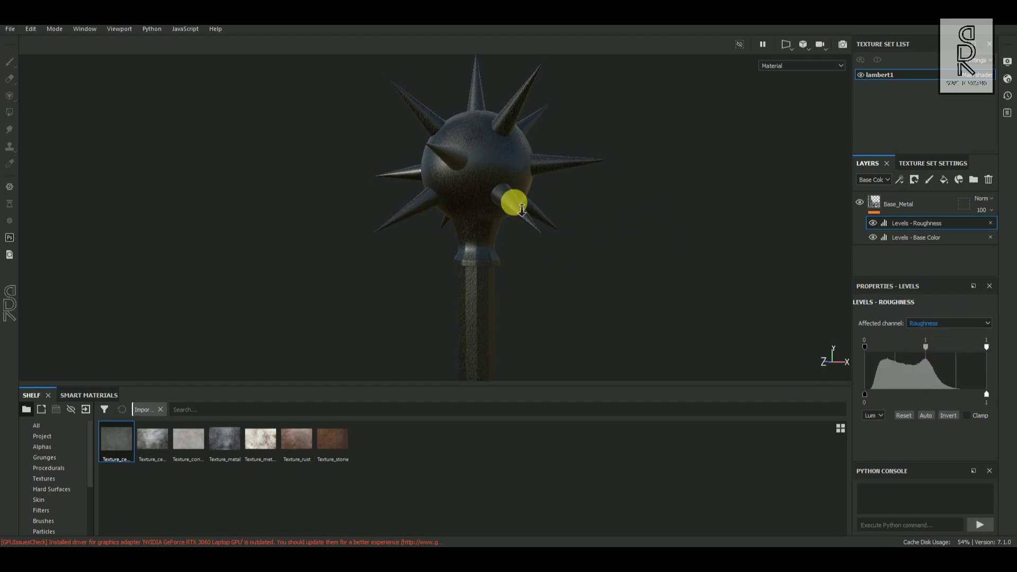
Try Roughness levels with output range 0.309 to 0.552, input black point 0.087 and midtone 0.837.
{"action": "left_click_drag", "start_coordinate": [515, 203], "coordinate": [618, 304], "text": "alt"}
{"action": "left_click_drag", "start_coordinate": [986, 395], "coordinate": [891, 399]}
{"action": "left_click_drag", "start_coordinate": [980, 399], "coordinate": [980, 395]}
{"action": "left_click_drag", "start_coordinate": [865, 394], "coordinate": [902, 394]}
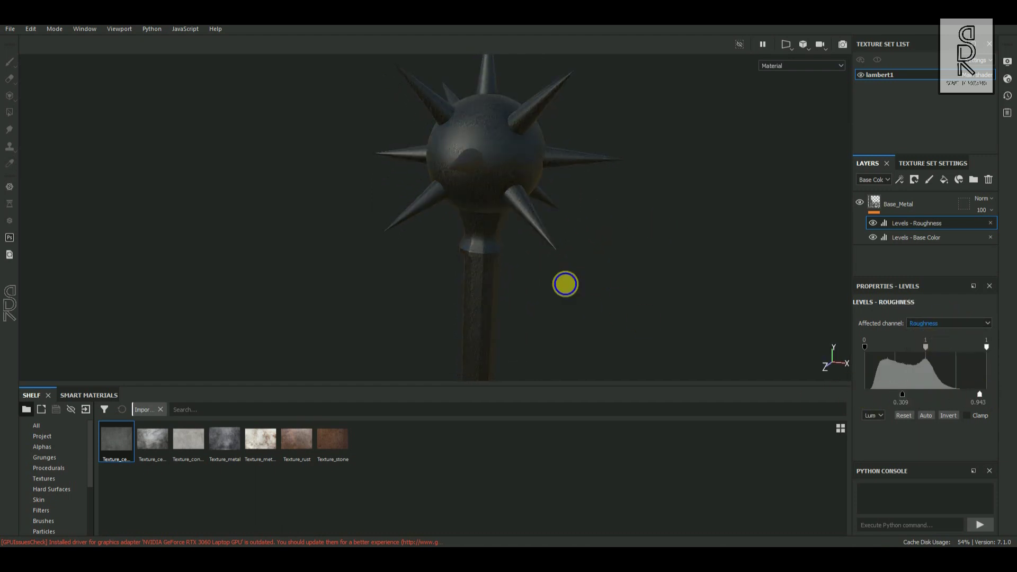
{"action": "left_click_drag", "start_coordinate": [645, 323], "coordinate": [597, 263], "text": "alt"}
{"action": "right_click_drag", "start_coordinate": [596, 263], "coordinate": [590, 287], "text": "alt"}
{"action": "left_click_drag", "start_coordinate": [982, 395], "coordinate": [932, 395]}
{"action": "left_click_drag", "start_coordinate": [925, 348], "coordinate": [915, 347]}
{"action": "right_click_drag", "start_coordinate": [590, 287], "coordinate": [589, 294], "text": "alt"}
{"action": "left_click_drag", "start_coordinate": [865, 347], "coordinate": [876, 347]}
{"action": "right_click_drag", "start_coordinate": [590, 279], "coordinate": [632, 277], "text": "shift"}
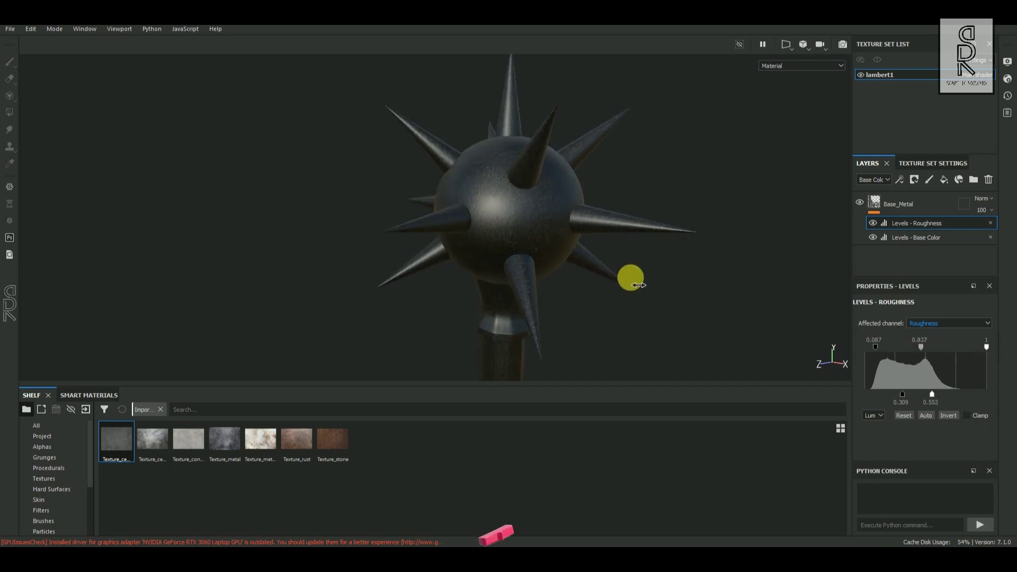
Set the Roughness levels to output range 0.117 to 0.383, with input black point 0 and midtone 0.455.
{"action": "middle_click_drag", "start_coordinate": [631, 277], "coordinate": [601, 286], "text": "alt"}
{"action": "left_click_drag", "start_coordinate": [932, 395], "coordinate": [917, 394]}
{"action": "left_click_drag", "start_coordinate": [903, 395], "coordinate": [912, 395]}
{"action": "scroll", "coordinate": [551, 291], "scroll_direction": "up", "scroll_amount": 2}
{"action": "left_click_drag", "start_coordinate": [552, 294], "coordinate": [522, 294], "text": "alt"}
{"action": "left_click_drag", "start_coordinate": [912, 394], "coordinate": [921, 395]}
{"action": "left_click_drag", "start_coordinate": [921, 348], "coordinate": [864, 348]}
{"action": "left_click_drag", "start_coordinate": [896, 394], "coordinate": [878, 397]}
{"action": "left_click_drag", "start_coordinate": [613, 274], "coordinate": [533, 265], "text": "alt"}
{"action": "left_click_drag", "start_coordinate": [921, 396], "coordinate": [911, 396]}
{"action": "scroll", "coordinate": [599, 281], "scroll_direction": "down", "scroll_amount": 2}
{"action": "left_click_drag", "start_coordinate": [599, 281], "coordinate": [665, 305], "text": "alt"}
{"action": "left_click_drag", "start_coordinate": [551, 228], "coordinate": [593, 278], "text": "alt"}
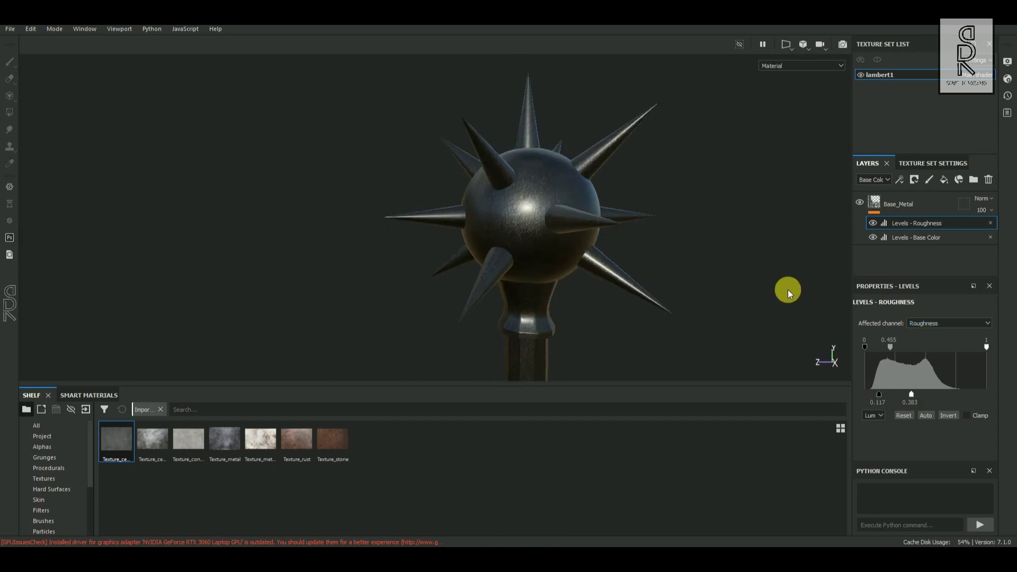
Assign Texture_cement to the Height channel of the Base_Metal fill layer and check the surface relief on the model.
{"action": "left_click", "coordinate": [921, 205]}
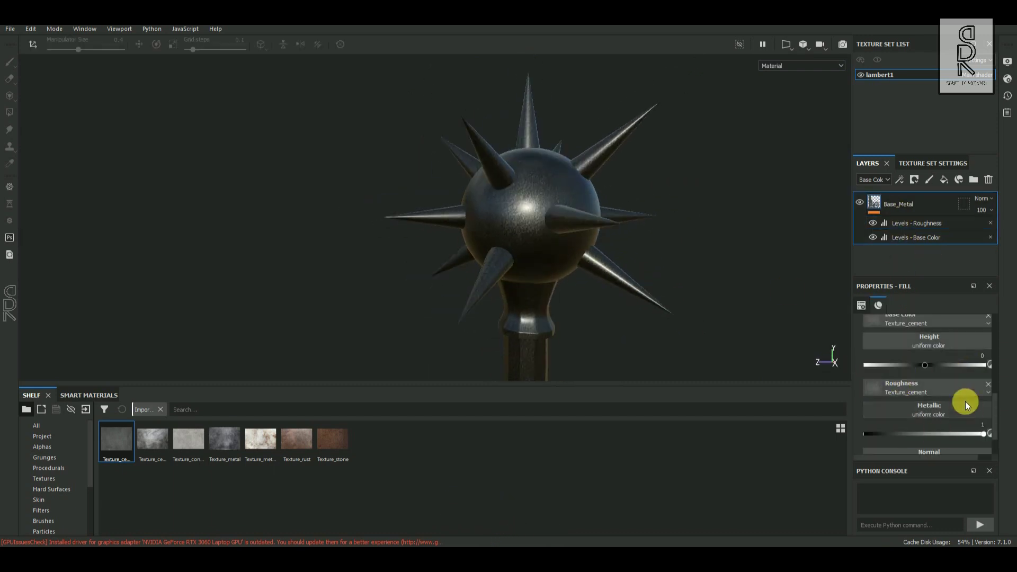
{"action": "scroll", "coordinate": [969, 408], "scroll_direction": "up", "scroll_amount": 2}
{"action": "scroll", "coordinate": [963, 406], "scroll_direction": "down", "scroll_amount": 1}
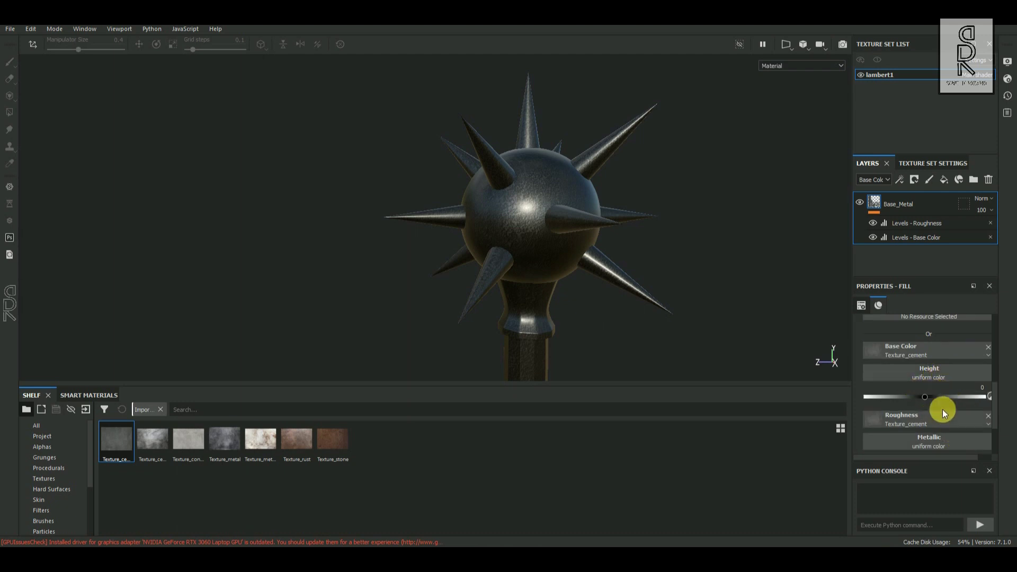
{"action": "scroll", "coordinate": [947, 387], "scroll_direction": "down", "scroll_amount": 1}
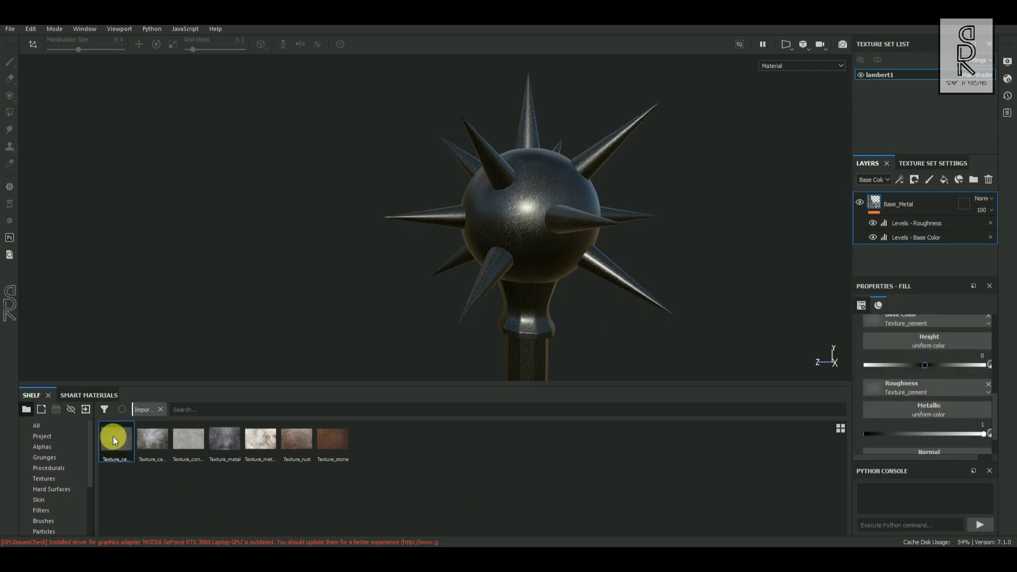
{"action": "left_click_drag", "start_coordinate": [496, 440], "coordinate": [901, 384]}
{"action": "left_click_drag", "start_coordinate": [919, 344], "coordinate": [919, 346]}
{"action": "left_click_drag", "start_coordinate": [697, 280], "coordinate": [484, 307], "text": "alt"}
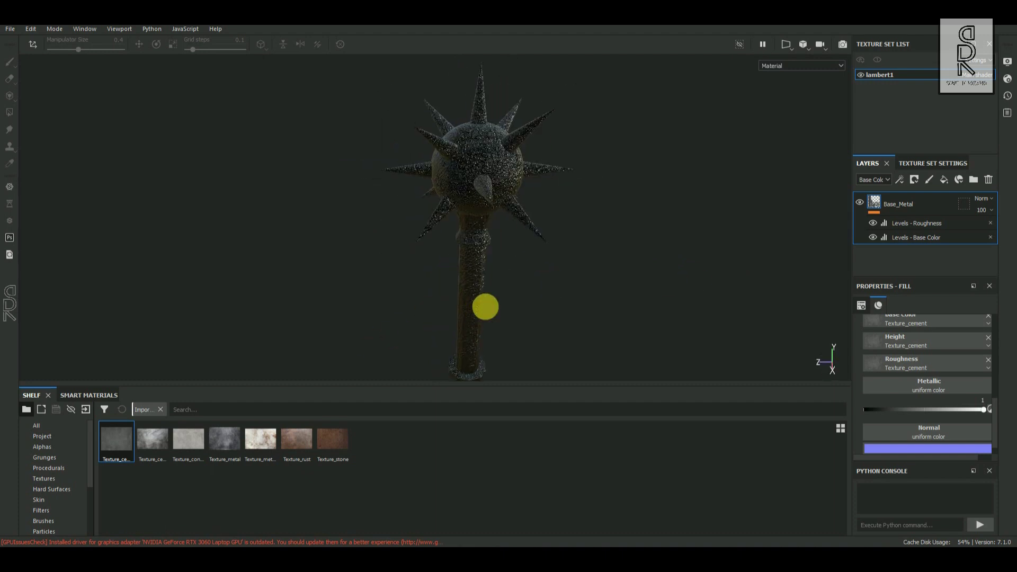
Add a third Levels effect to Base_Metal and set its affected channel to Height.
{"action": "left_click", "coordinate": [901, 184]}
{"action": "left_click", "coordinate": [915, 234]}
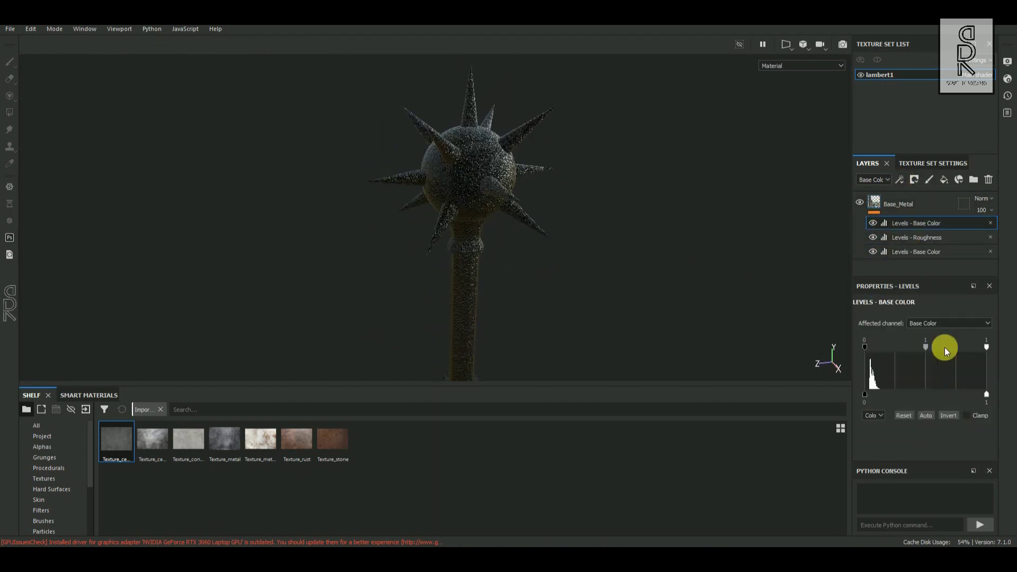
{"action": "left_click", "coordinate": [933, 323]}
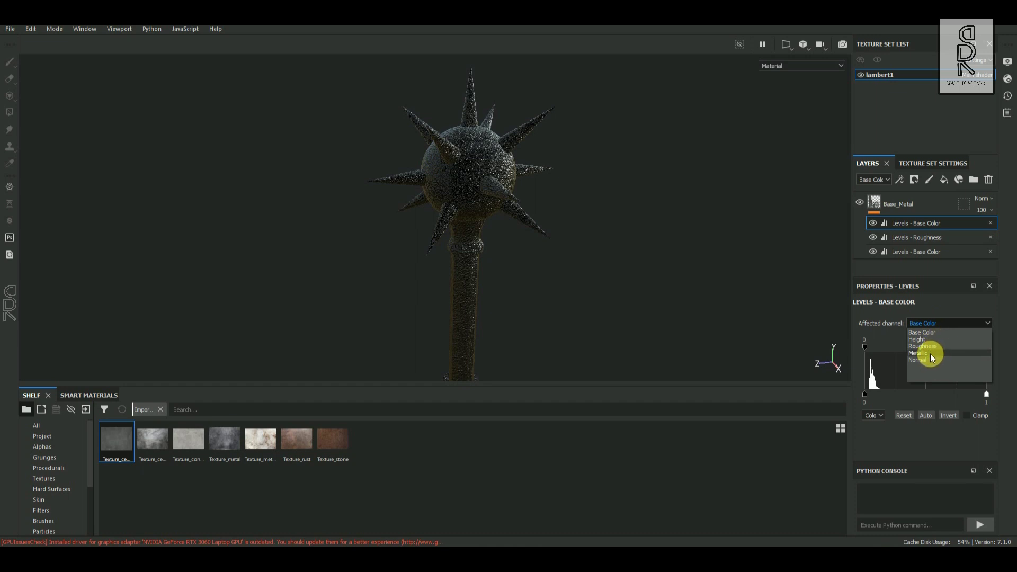
{"action": "left_click", "coordinate": [923, 339]}
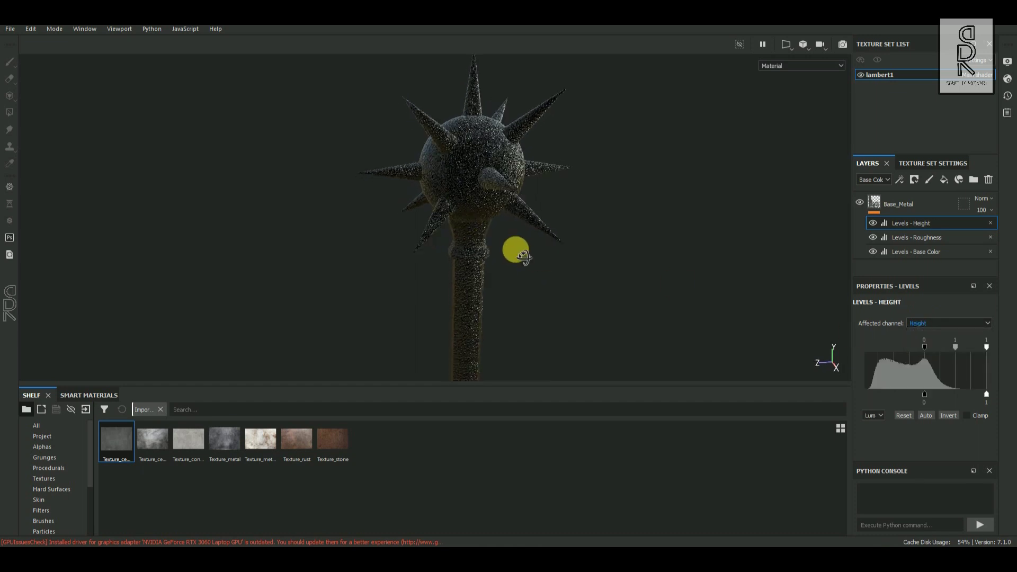
Lower the upper output limit of the Base_Metal Height levels to about 0.065 for subtler surface relief.
{"action": "scroll", "coordinate": [652, 261], "scroll_direction": "up", "scroll_amount": 3}
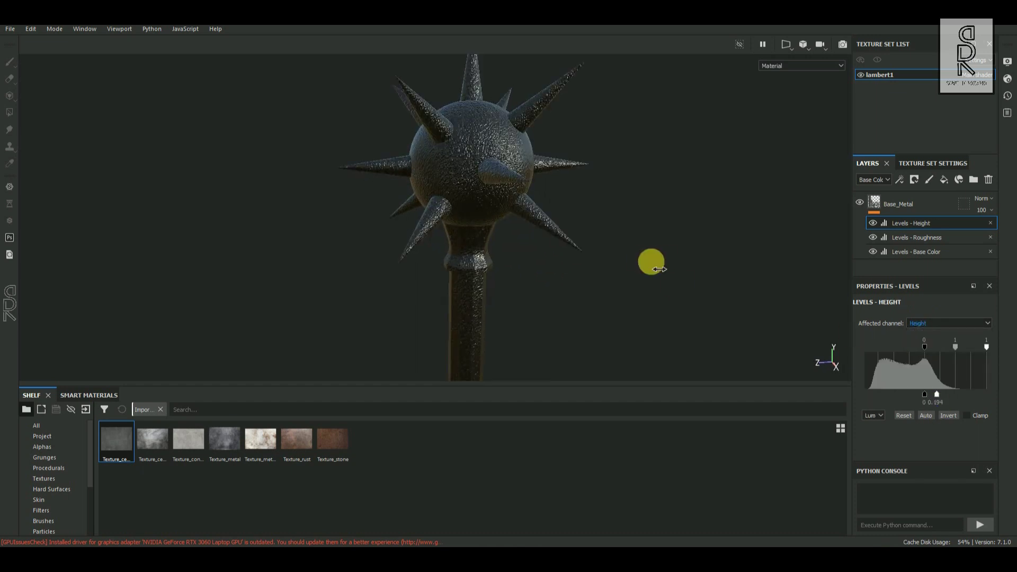
{"action": "left_click_drag", "start_coordinate": [938, 394], "coordinate": [928, 396]}
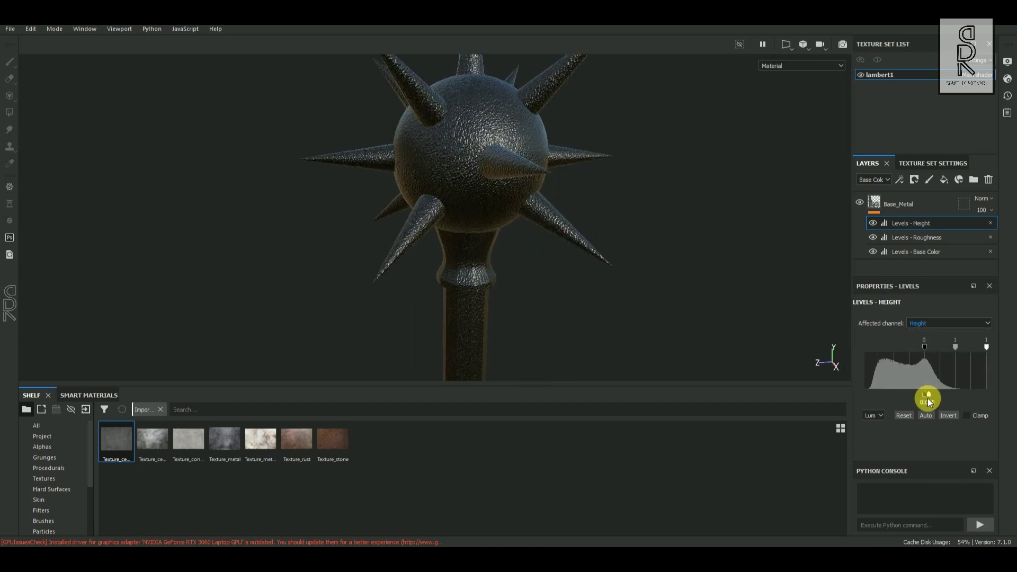
{"action": "left_click_drag", "start_coordinate": [599, 236], "coordinate": [493, 236], "text": "alt"}
Set the midtone of the Base_Metal Height levels to 4.205, checking the relief on the head and handle.
{"action": "left_click_drag", "start_coordinate": [961, 348], "coordinate": [970, 351]}
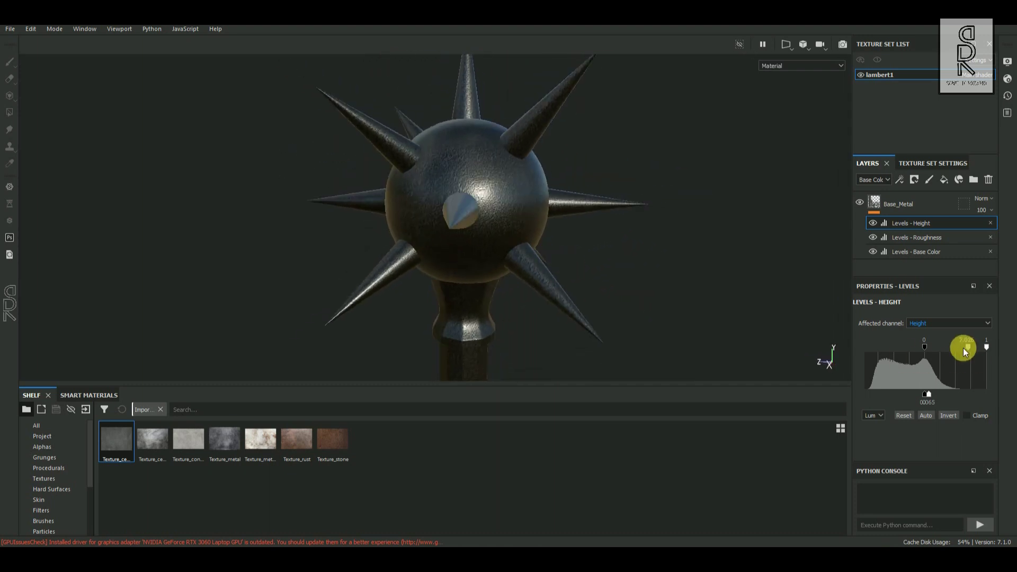
{"action": "left_click_drag", "start_coordinate": [700, 306], "coordinate": [620, 275], "text": "alt"}
{"action": "scroll", "coordinate": [640, 305], "scroll_direction": "down", "scroll_amount": 4}
{"action": "scroll", "coordinate": [620, 275], "scroll_direction": "up", "scroll_amount": 4}
{"action": "left_click_drag", "start_coordinate": [968, 348], "coordinate": [962, 348]}
{"action": "scroll", "coordinate": [632, 302], "scroll_direction": "down", "scroll_amount": 4}
{"action": "left_click_drag", "start_coordinate": [632, 302], "coordinate": [516, 201], "text": "alt"}
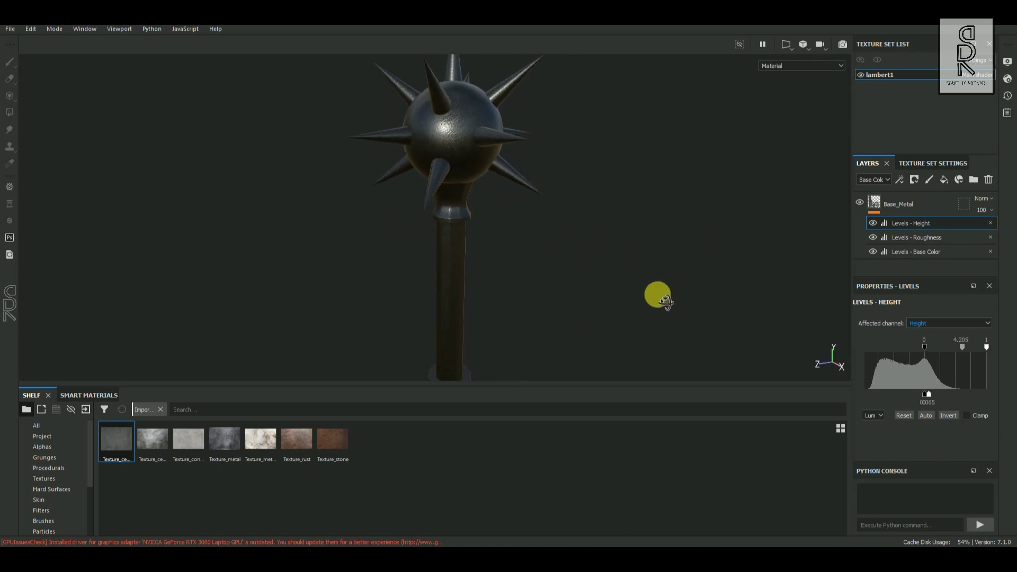
{"action": "left_click_drag", "start_coordinate": [669, 298], "coordinate": [833, 345], "text": "alt"}
Assign Texture_cements to the Base_Metal fill's Base Color, and try Texture_cements and Texture_metal in its other channel slots.
{"action": "left_click", "coordinate": [897, 207]}
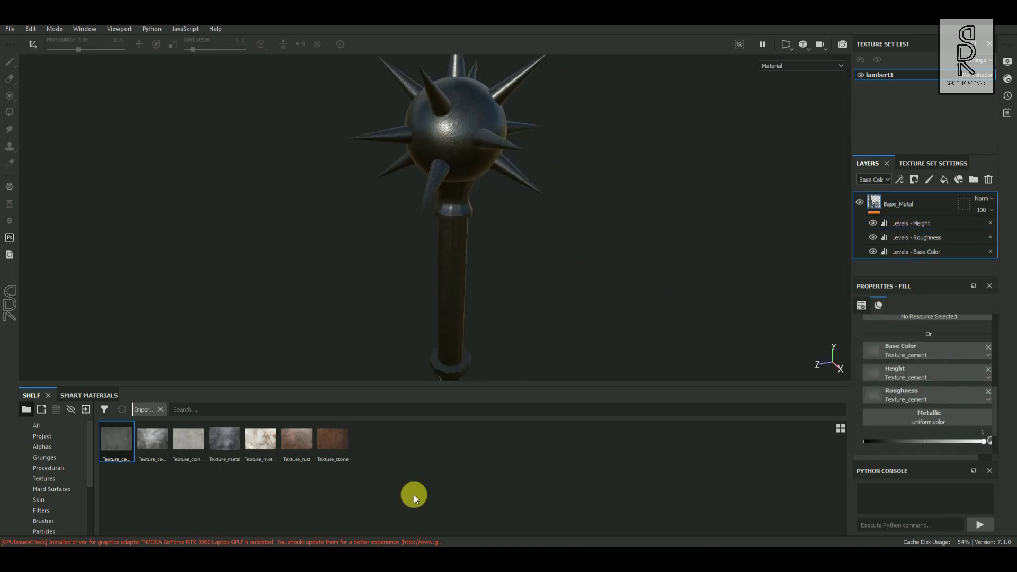
{"action": "left_click_drag", "start_coordinate": [154, 449], "coordinate": [901, 352]}
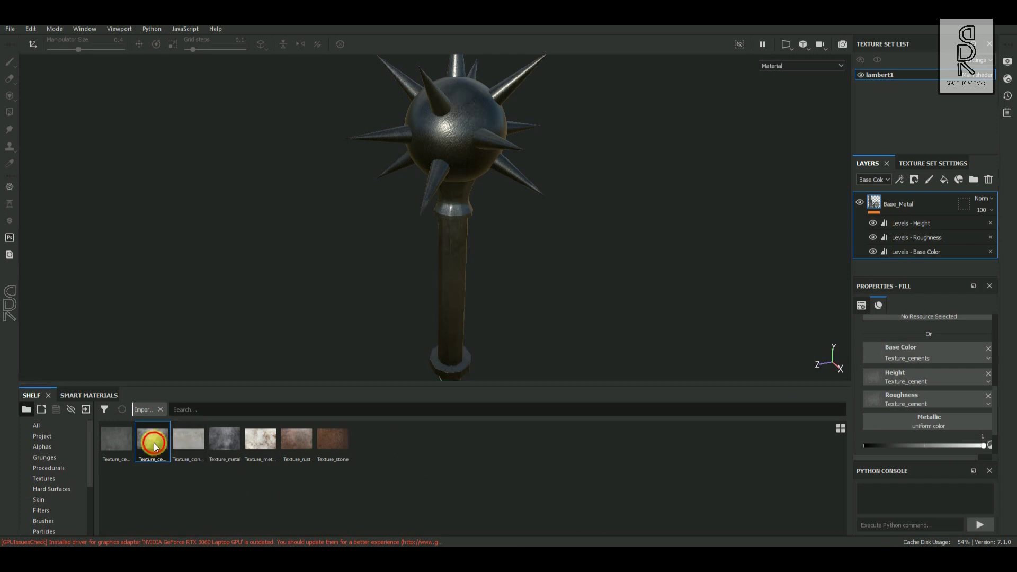
{"action": "left_click_drag", "start_coordinate": [159, 442], "coordinate": [937, 432]}
{"action": "middle_click_drag", "start_coordinate": [386, 189], "coordinate": [393, 237], "text": "alt"}
{"action": "scroll", "coordinate": [392, 236], "scroll_direction": "up", "scroll_amount": 2}
{"action": "left_click_drag", "start_coordinate": [533, 254], "coordinate": [490, 268], "text": "alt"}
{"action": "left_click_drag", "start_coordinate": [225, 439], "coordinate": [925, 398]}
{"action": "left_click_drag", "start_coordinate": [583, 296], "coordinate": [552, 249], "text": "alt"}
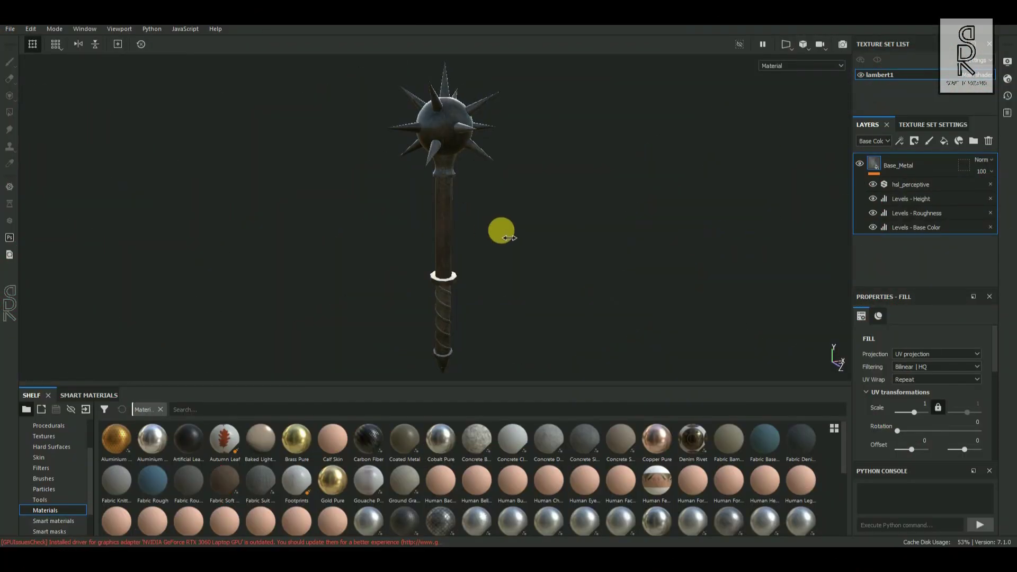
Duplicate the Base_Metal layer with its effects and rename the copy Metal_Edge.
{"action": "right_click_drag", "start_coordinate": [509, 238], "coordinate": [459, 240], "text": "shift"}
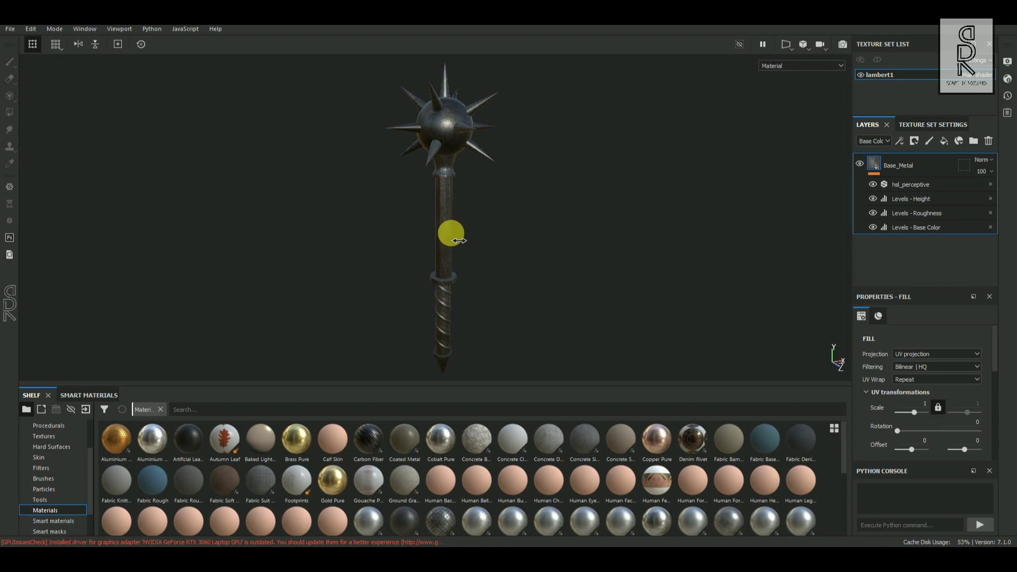
{"action": "left_click_drag", "start_coordinate": [599, 254], "coordinate": [528, 240], "text": "alt"}
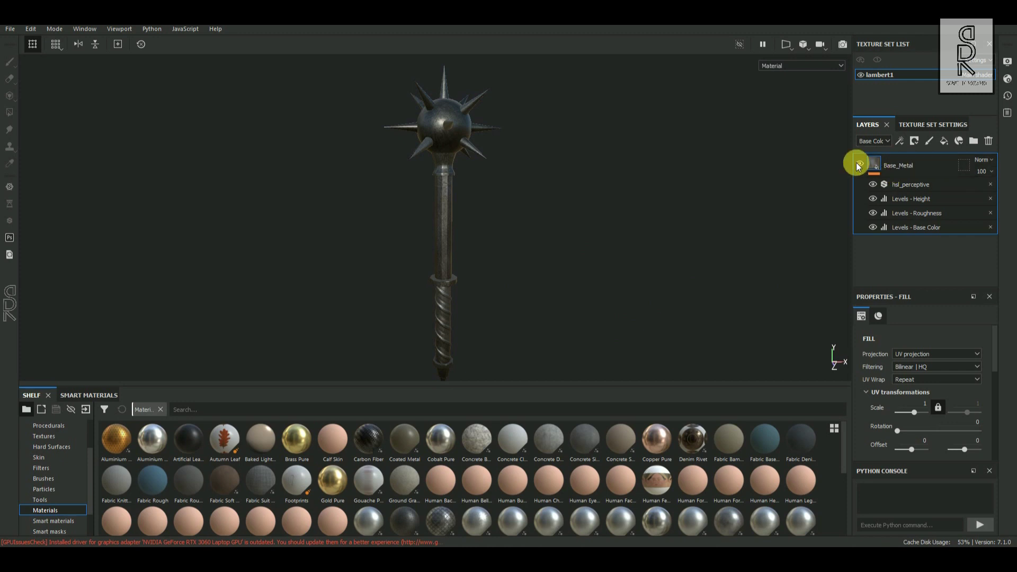
{"action": "key", "text": "ctrl+d"}
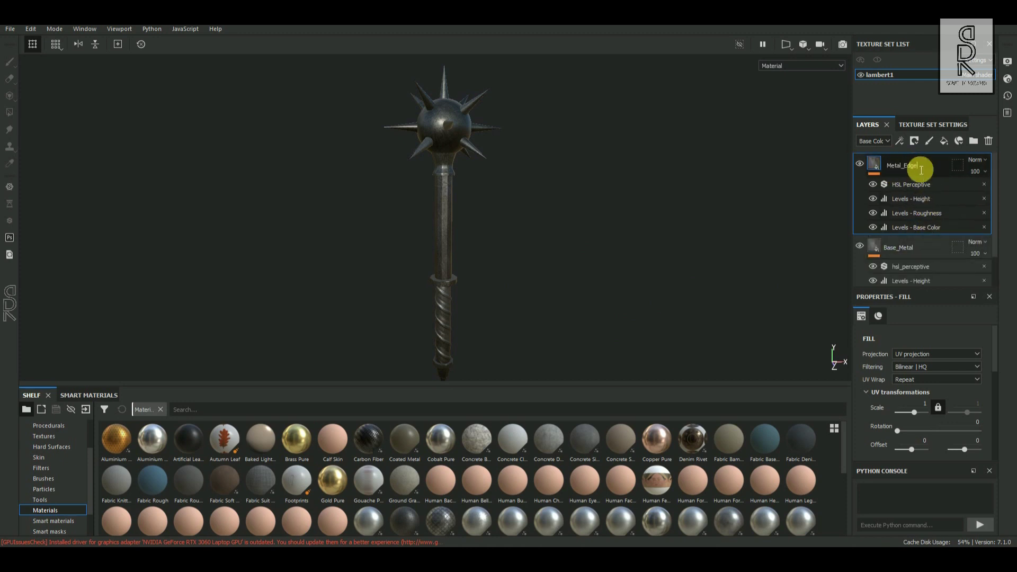
{"action": "key", "text": "Return"}
Raise the lower output limit of Metal_Edge's Base Color levels to 0.07.
{"action": "scroll", "coordinate": [413, 184], "scroll_direction": "up", "scroll_amount": 5}
{"action": "left_click_drag", "start_coordinate": [541, 219], "coordinate": [602, 237], "text": "alt"}
{"action": "scroll", "coordinate": [602, 236], "scroll_direction": "down", "scroll_amount": 1}
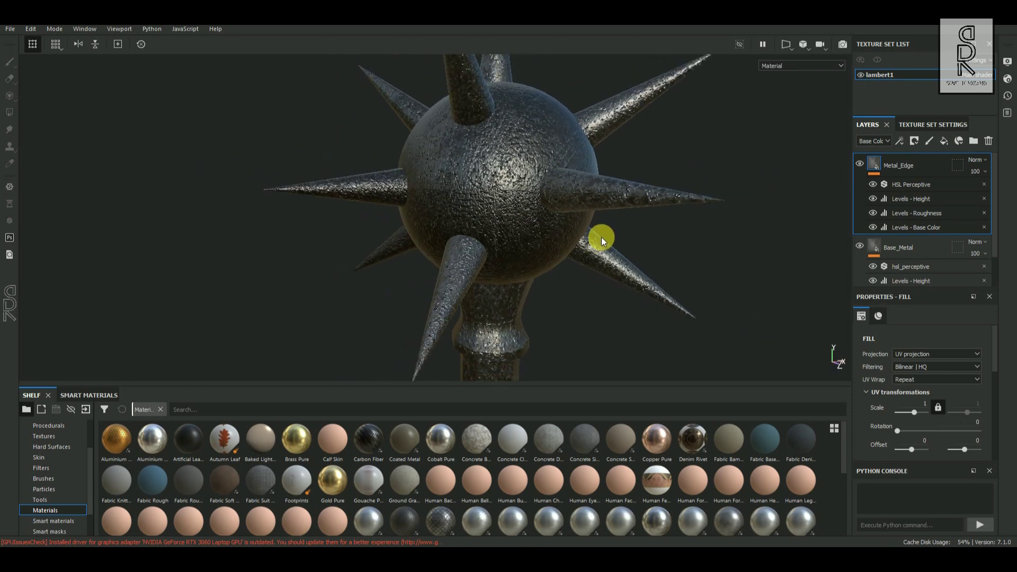
{"action": "scroll", "coordinate": [602, 237], "scroll_direction": "down", "scroll_amount": 1}
{"action": "left_click_drag", "start_coordinate": [604, 313], "coordinate": [608, 270], "text": "alt"}
{"action": "middle_click_drag", "start_coordinate": [608, 269], "coordinate": [608, 179], "text": "alt"}
{"action": "left_click", "coordinate": [896, 227]}
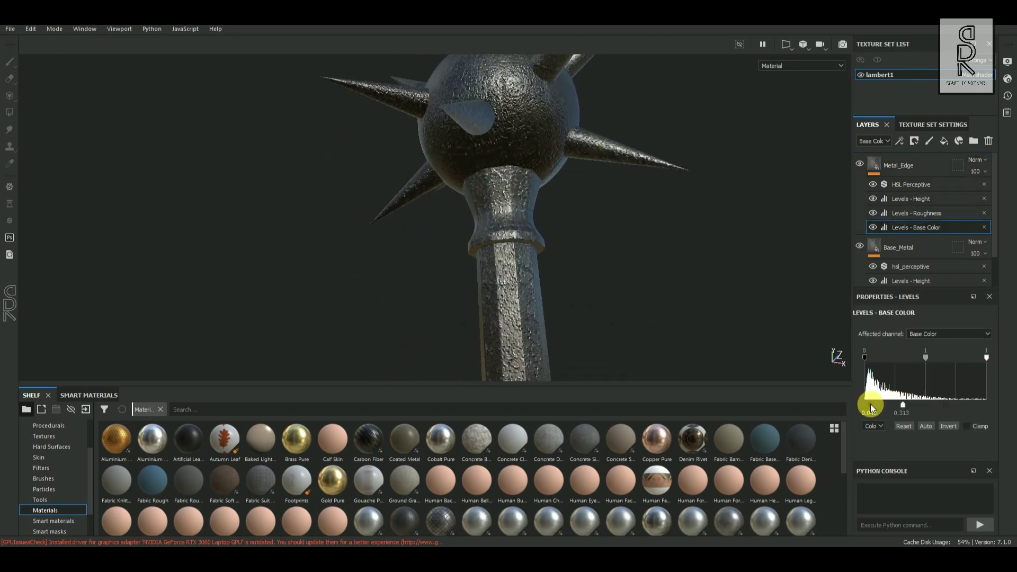
{"action": "left_click_drag", "start_coordinate": [870, 405], "coordinate": [875, 409]}
{"action": "left_click_drag", "start_coordinate": [663, 259], "coordinate": [631, 265], "text": "alt"}
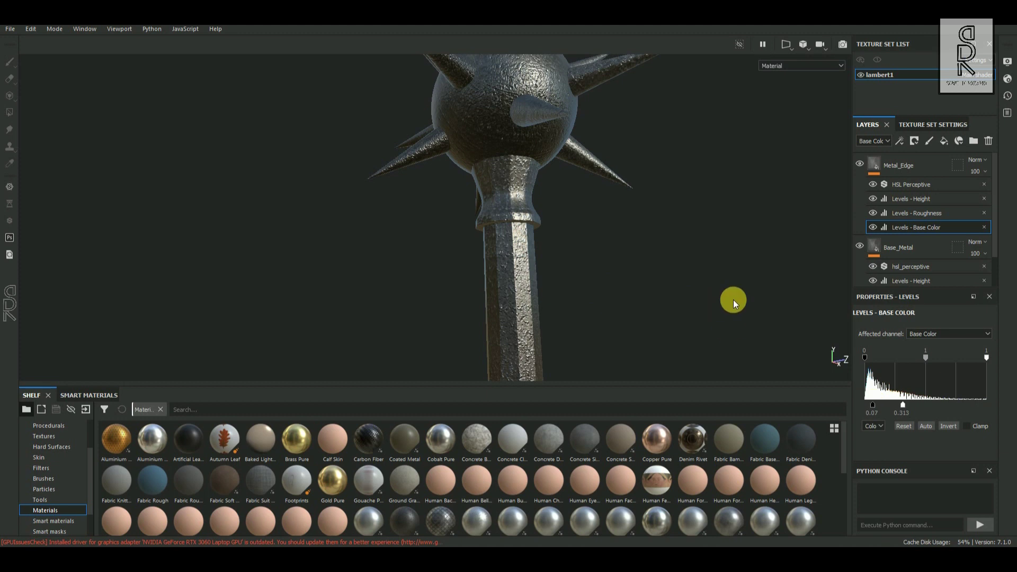
Adjust both output limits of Metal_Edge's Roughness levels and raise its Base Color levels' lower output limit to 0.091.
{"action": "left_click", "coordinate": [915, 213]}
{"action": "left_click_drag", "start_coordinate": [918, 406], "coordinate": [909, 405]}
{"action": "left_click_drag", "start_coordinate": [740, 268], "coordinate": [715, 261], "text": "alt"}
{"action": "left_click_drag", "start_coordinate": [880, 405], "coordinate": [882, 405]}
{"action": "middle_click_drag", "start_coordinate": [474, 221], "coordinate": [522, 293], "text": "alt"}
{"action": "left_click_drag", "start_coordinate": [522, 293], "coordinate": [652, 251], "text": "alt"}
{"action": "scroll", "coordinate": [668, 232], "scroll_direction": "down", "scroll_amount": 1}
{"action": "left_click", "coordinate": [901, 227]}
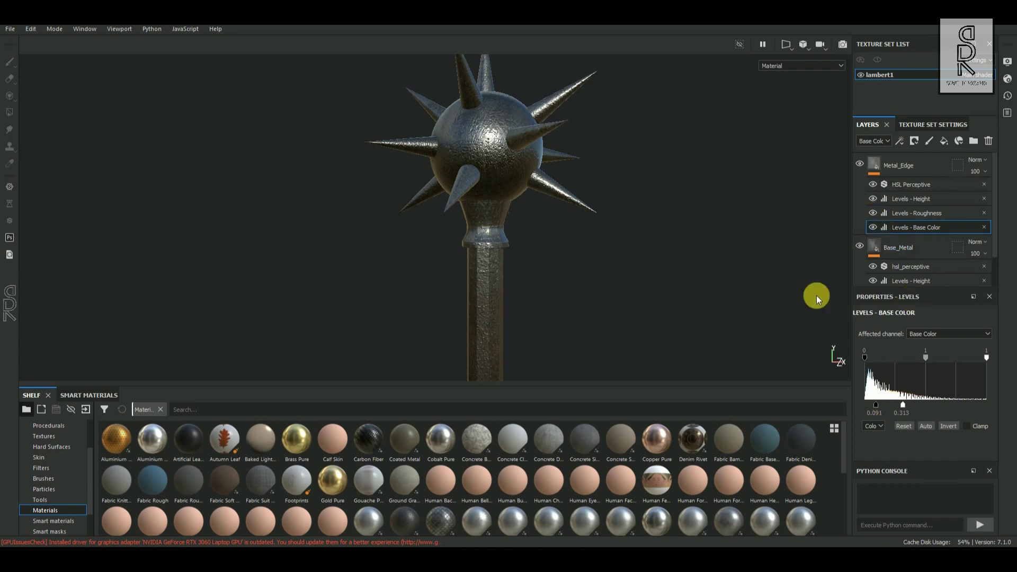
Add a black mask to the Metal_Edge layer and filter the smart masks by "edge".
{"action": "left_click", "coordinate": [896, 166]}
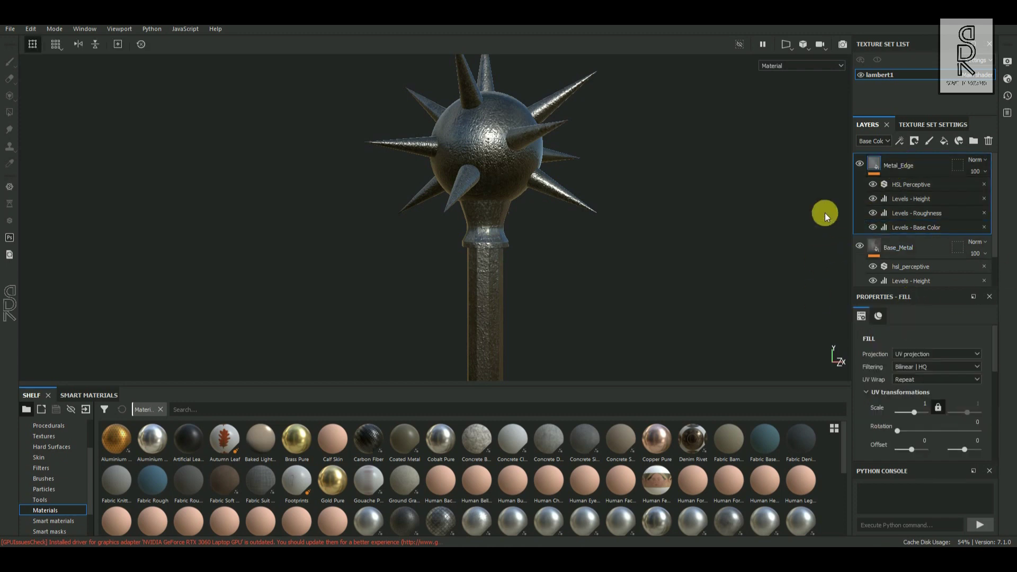
{"action": "left_click", "coordinate": [913, 144]}
{"action": "left_click", "coordinate": [915, 159]}
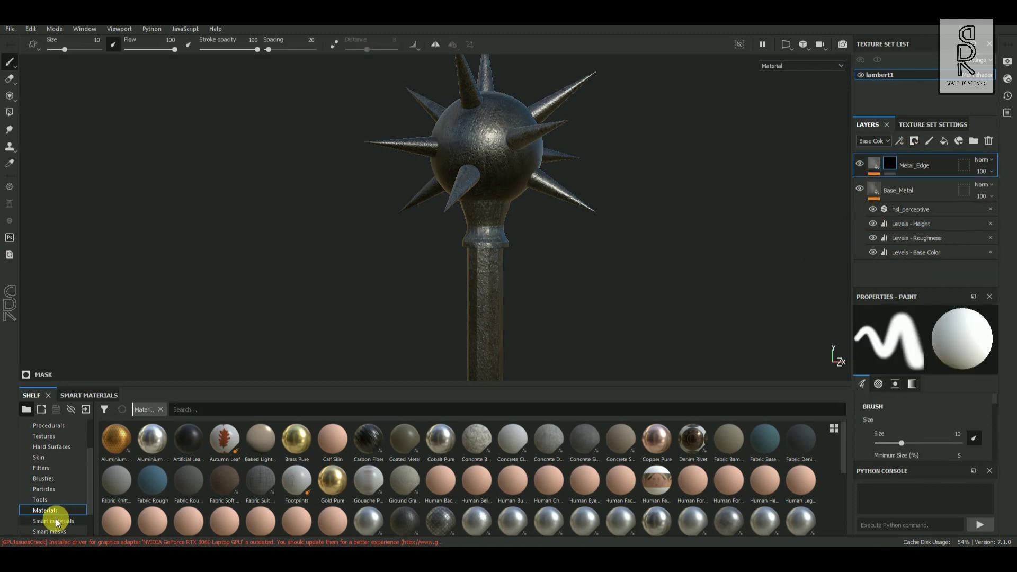
{"action": "scroll", "coordinate": [58, 512], "scroll_direction": "down", "scroll_amount": 1}
{"action": "left_click", "coordinate": [49, 500]}
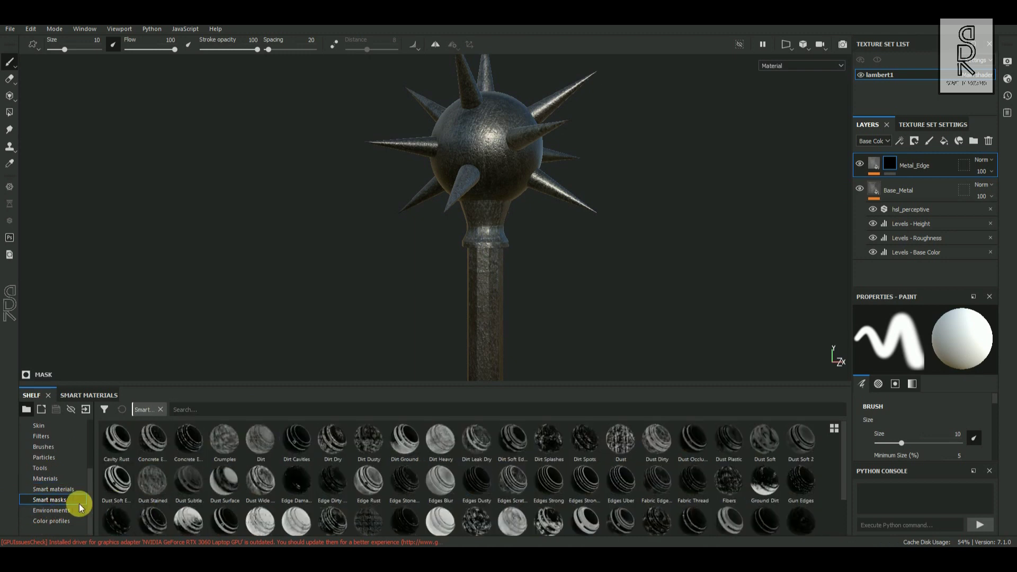
{"action": "left_click", "coordinate": [223, 414]}
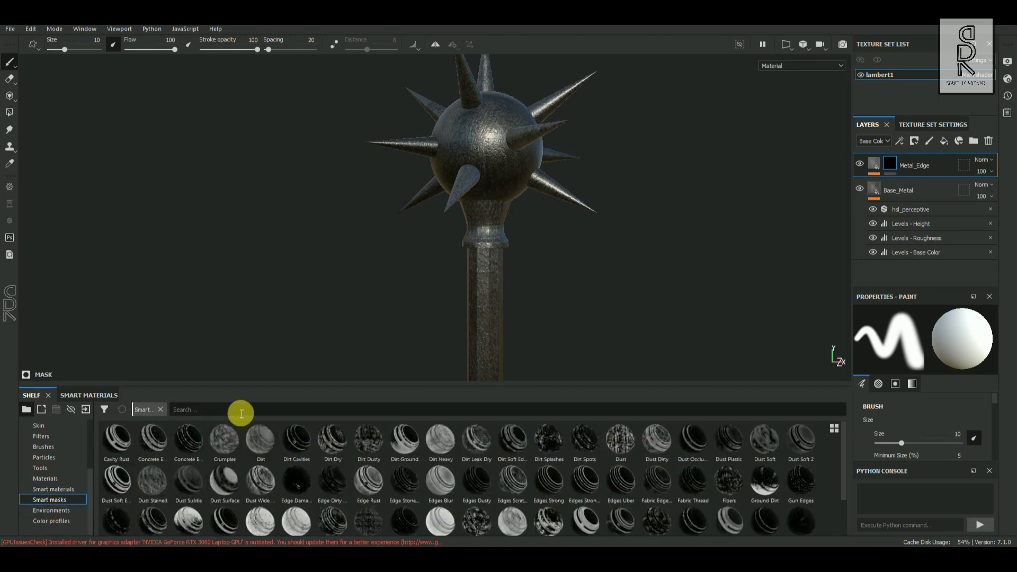
{"action": "type", "text": "edge"}
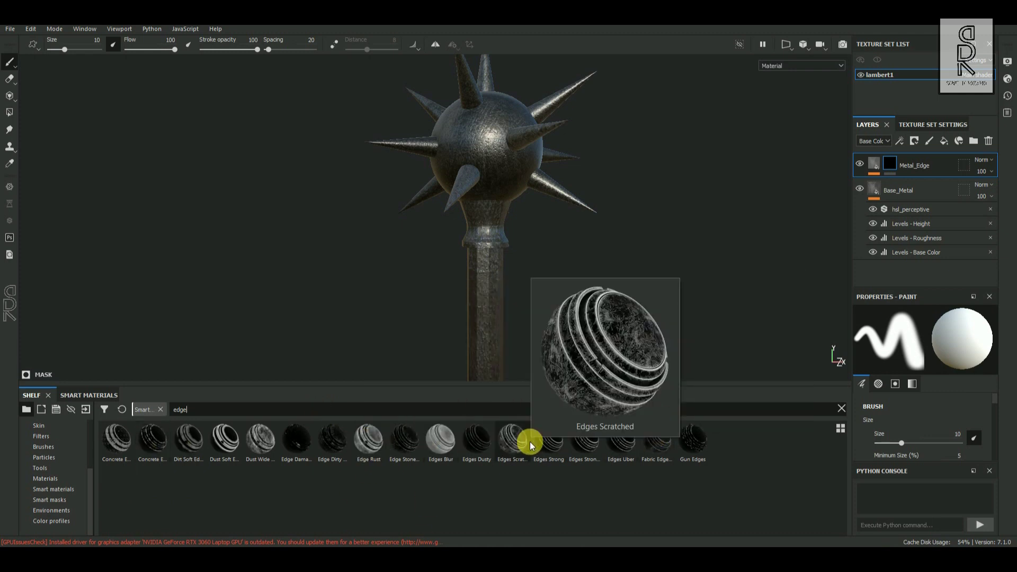
Try the Edge Rust and Edges Scratched smart masks on Metal_Edge, undoing each one.
{"action": "left_click_drag", "start_coordinate": [368, 441], "coordinate": [915, 165]}
{"action": "left_click_drag", "start_coordinate": [610, 255], "coordinate": [525, 318], "text": "alt"}
{"action": "key", "text": "ctrl+z"}
{"action": "left_click_drag", "start_coordinate": [511, 445], "coordinate": [915, 165]}
{"action": "mouse_move", "coordinate": [636, 328]}
{"action": "left_mouse_down", "text": "alt"}
{"action": "mouse_move", "coordinate": [594, 346]}
{"action": "mouse_move", "coordinate": [630, 334]}
{"action": "left_mouse_up", "text": "alt"}
{"action": "key", "text": "ctrl+z"}
Hide Base_Metal and try the Edges Scratched smart mask on the Metal_Edge mask.
{"action": "left_click", "coordinate": [860, 192]}
{"action": "left_click_drag", "start_coordinate": [513, 441], "coordinate": [889, 164]}
{"action": "left_click_drag", "start_coordinate": [626, 223], "coordinate": [615, 265], "text": "alt"}
{"action": "key", "text": "ctrl+z"}
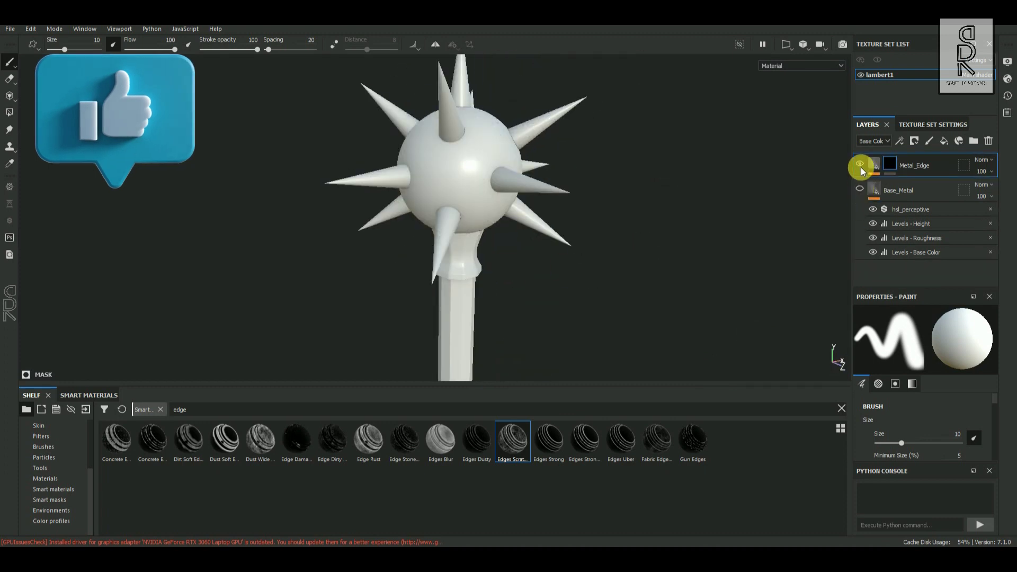
Try an Edges Strong variant, Edges Uber, the fabric edge mask and Gun Edges in turn on the Metal_Edge mask.
{"action": "left_click_drag", "start_coordinate": [585, 441], "coordinate": [888, 162]}
{"action": "scroll", "coordinate": [504, 212], "scroll_direction": "down", "scroll_amount": 2}
{"action": "middle_click_drag", "start_coordinate": [460, 229], "coordinate": [504, 177], "text": "alt"}
{"action": "left_click_drag", "start_coordinate": [621, 441], "coordinate": [890, 164]}
{"action": "left_click_drag", "start_coordinate": [536, 297], "coordinate": [583, 265], "text": "alt"}
{"action": "left_click_drag", "start_coordinate": [658, 444], "coordinate": [889, 164]}
{"action": "left_click_drag", "start_coordinate": [617, 258], "coordinate": [644, 278], "text": "alt"}
{"action": "left_click_drag", "start_coordinate": [695, 445], "coordinate": [889, 164]}
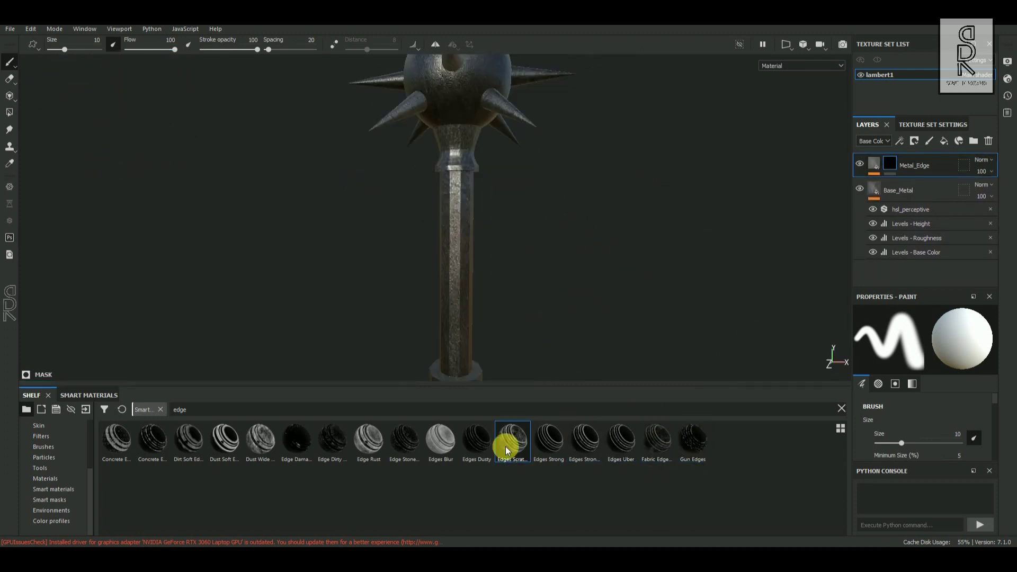
Apply the Edges Scratched smart mask to Metal_Edge and display only the mask on the model.
{"action": "left_click_drag", "start_coordinate": [509, 447], "coordinate": [890, 164]}
{"action": "key", "text": "c"}
{"action": "left_click_drag", "start_coordinate": [644, 291], "coordinate": [554, 220], "text": "alt"}
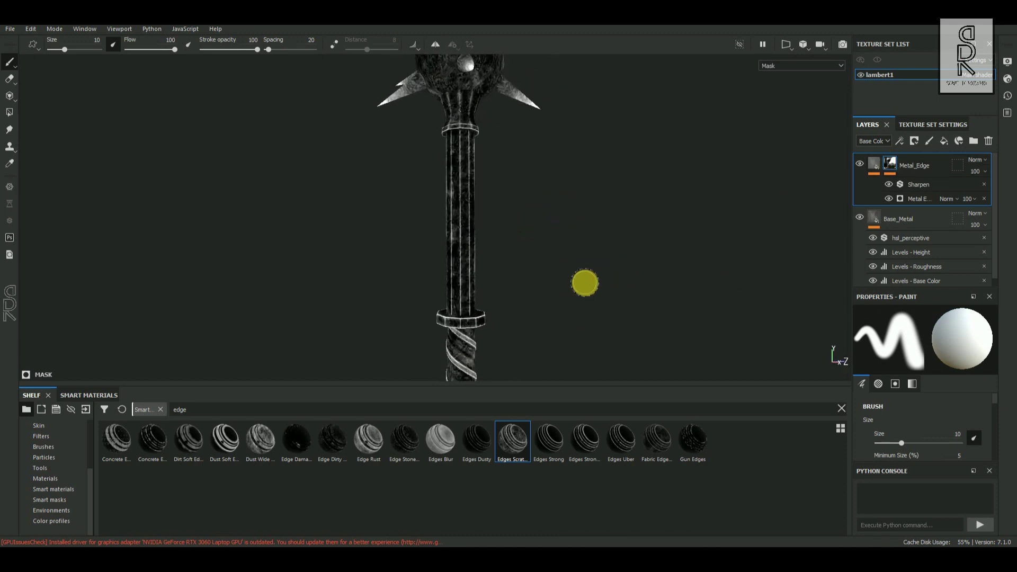
Lower the Wear Level and increase the Wear Contrast of Metal_Edge's Metal Edge Wear generator.
{"action": "left_click", "coordinate": [889, 197]}
{"action": "left_click_drag", "start_coordinate": [854, 191], "coordinate": [816, 192]}
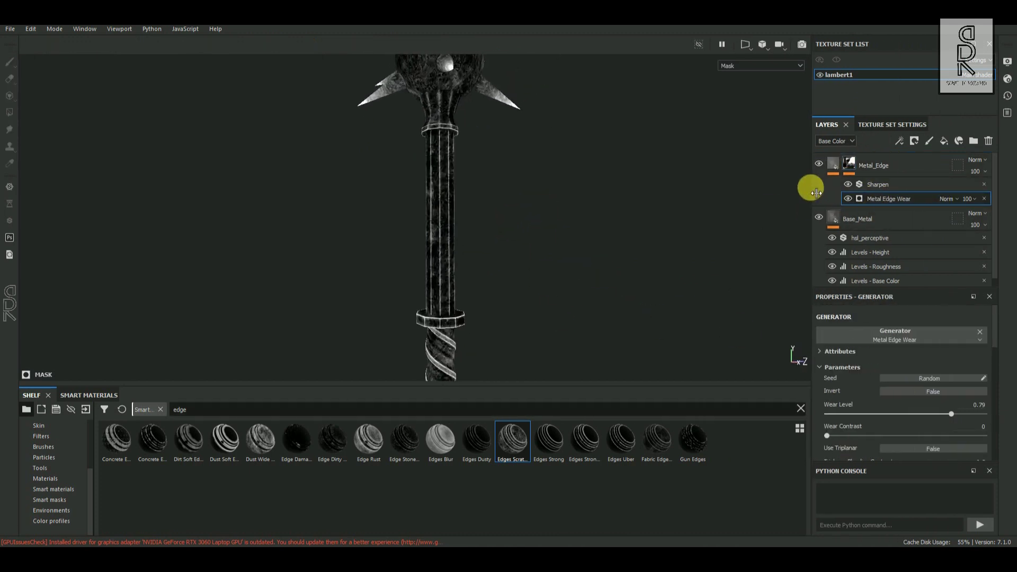
{"action": "left_click_drag", "start_coordinate": [943, 413], "coordinate": [937, 414]}
{"action": "left_click_drag", "start_coordinate": [828, 435], "coordinate": [851, 435]}
Increase the Edges Smoothness of the Metal Edge Wear generator.
{"action": "scroll", "coordinate": [957, 423], "scroll_direction": "down", "scroll_amount": 1}
{"action": "scroll", "coordinate": [872, 408], "scroll_direction": "down", "scroll_amount": 3}
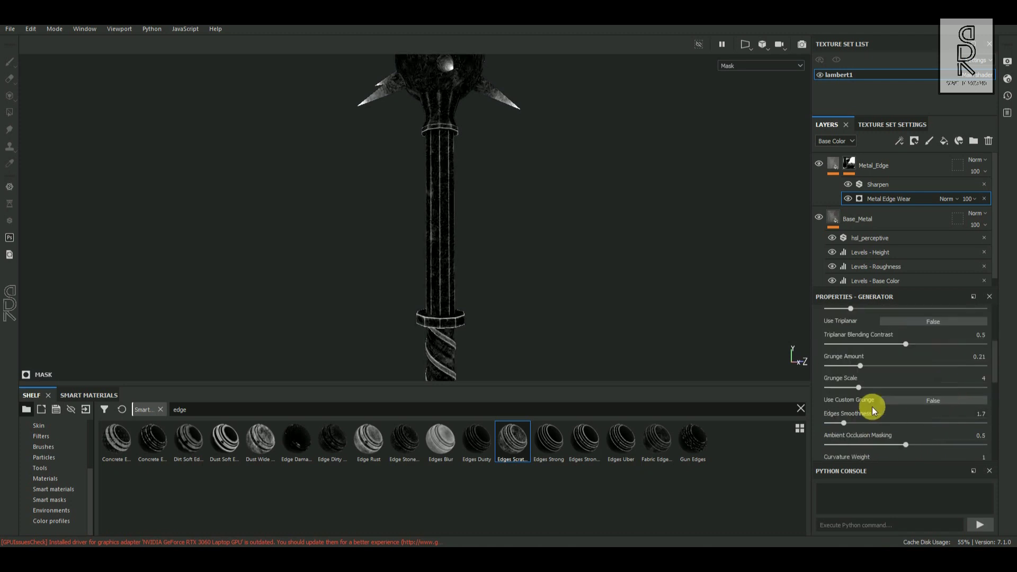
{"action": "left_click_drag", "start_coordinate": [844, 423], "coordinate": [857, 423]}
{"action": "left_click_drag", "start_coordinate": [858, 423], "coordinate": [888, 423]}
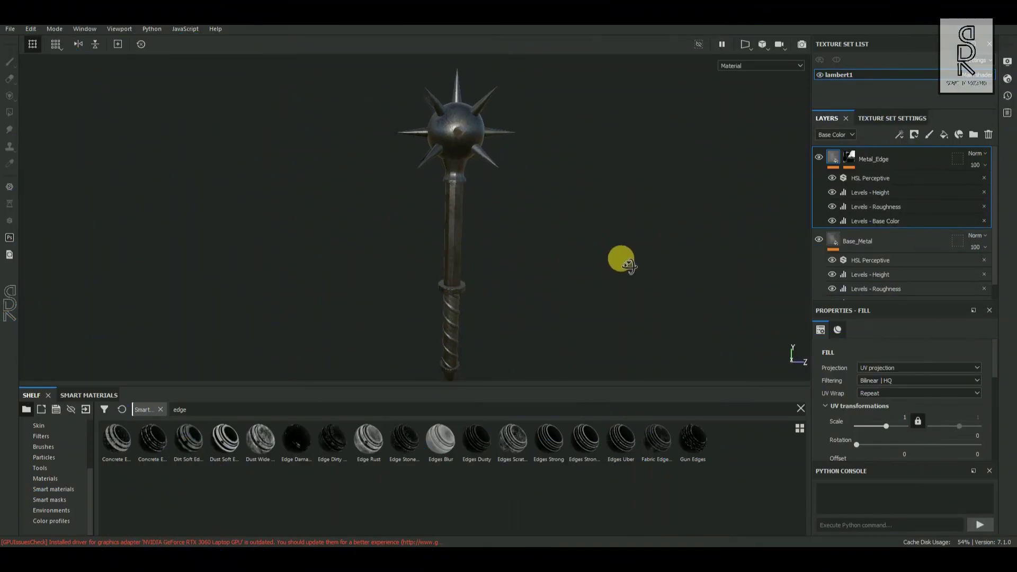
Add a fill layer above Metal_Edge and name it rust.
{"action": "mouse_move", "coordinate": [620, 262]}
{"action": "left_mouse_down", "text": "alt"}
{"action": "mouse_move", "coordinate": [565, 265]}
{"action": "mouse_move", "coordinate": [661, 257]}
{"action": "mouse_move", "coordinate": [616, 245]}
{"action": "mouse_move", "coordinate": [633, 243]}
{"action": "left_mouse_up", "text": "alt"}
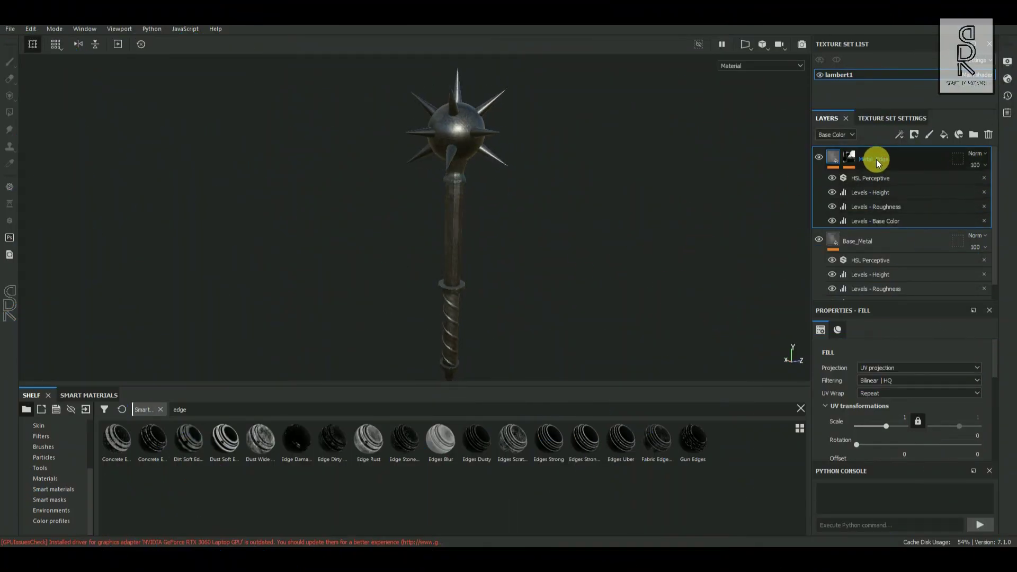
{"action": "left_click", "coordinate": [943, 137]}
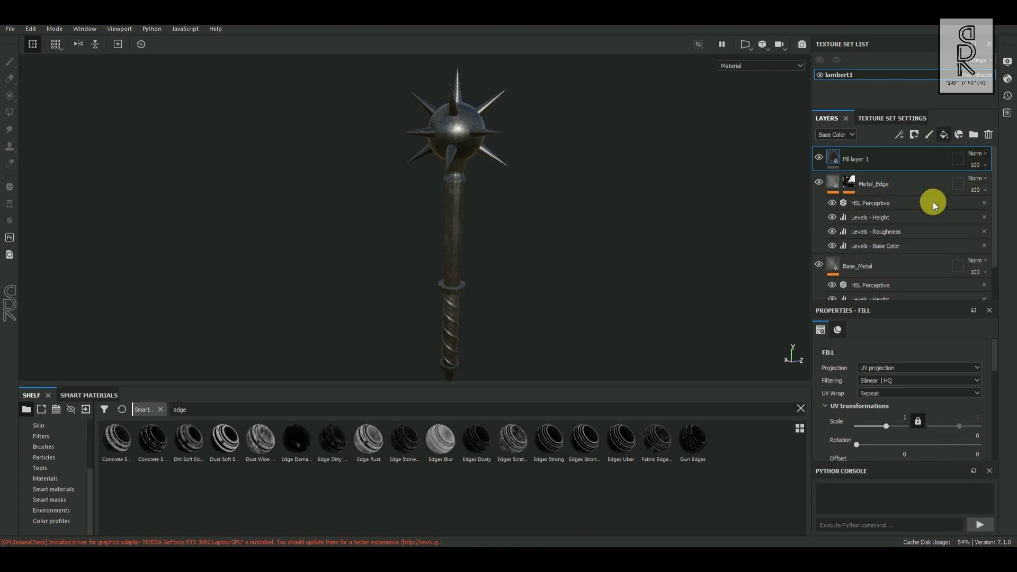
{"action": "type", "text": "rust"}
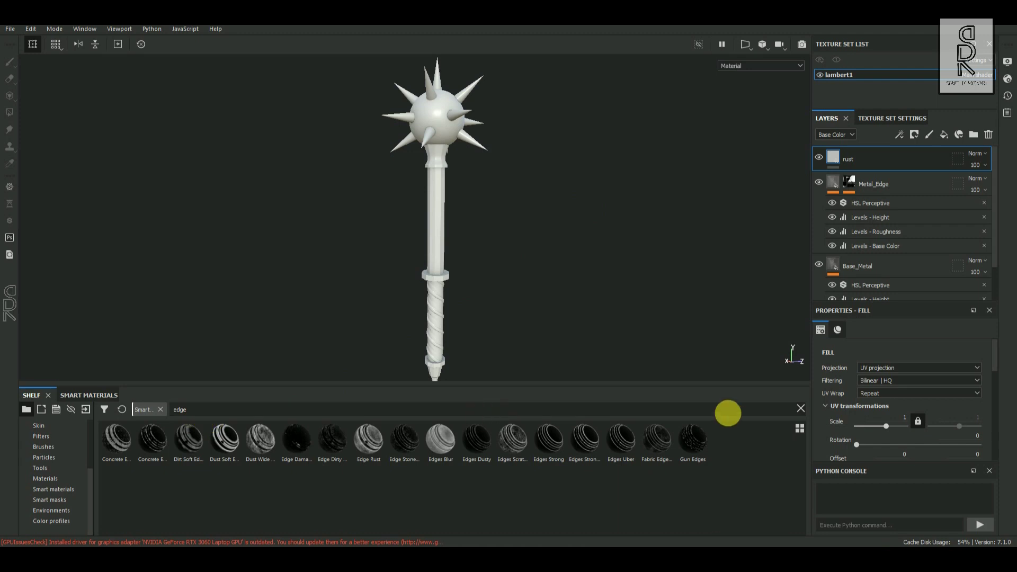
Clear the smart mask search, filter the shelf's textures by "Texture_" and bring up the rust fill's material channels.
{"action": "left_click", "coordinate": [801, 409]}
{"action": "scroll", "coordinate": [50, 472], "scroll_direction": "up", "scroll_amount": 3}
{"action": "left_click", "coordinate": [46, 478]}
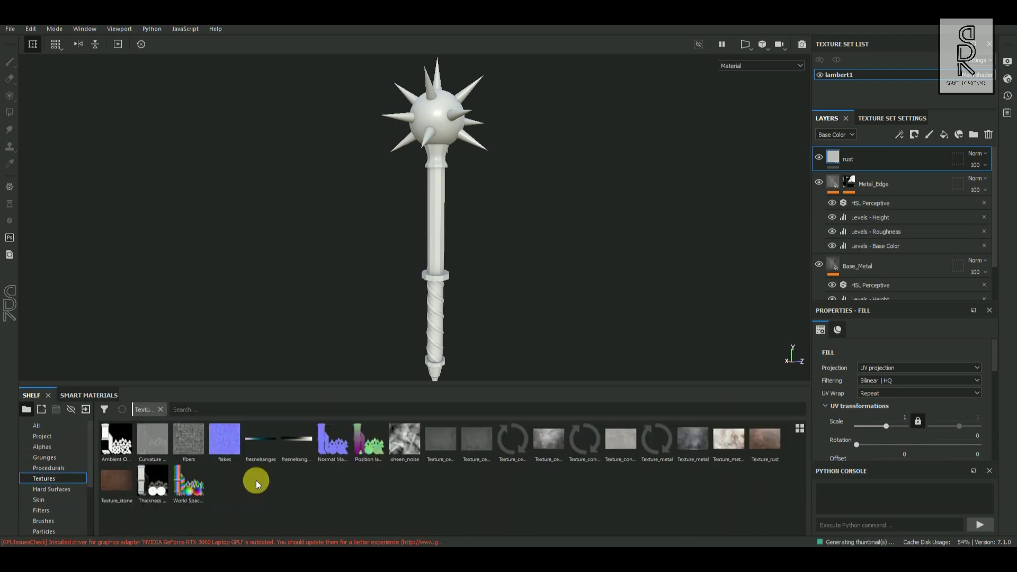
{"action": "type", "text": "Texture"}
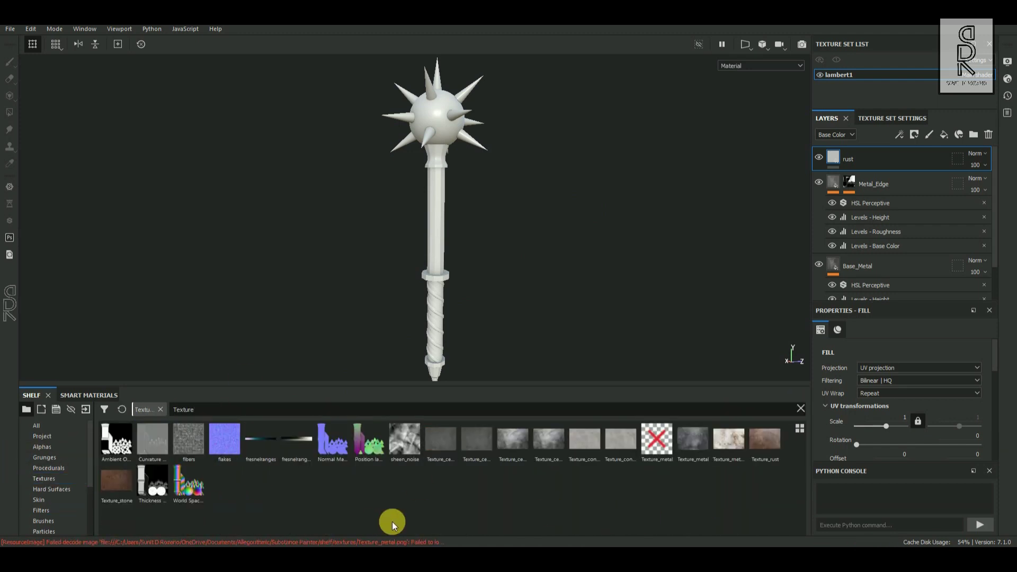
{"action": "type", "text": "_"}
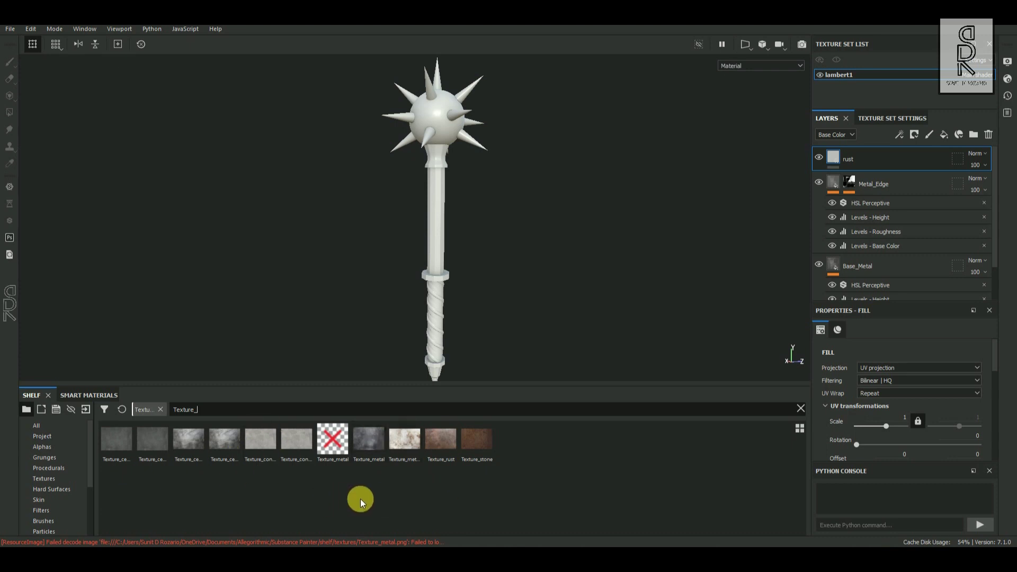
{"action": "scroll", "coordinate": [945, 386], "scroll_direction": "down", "scroll_amount": 5}
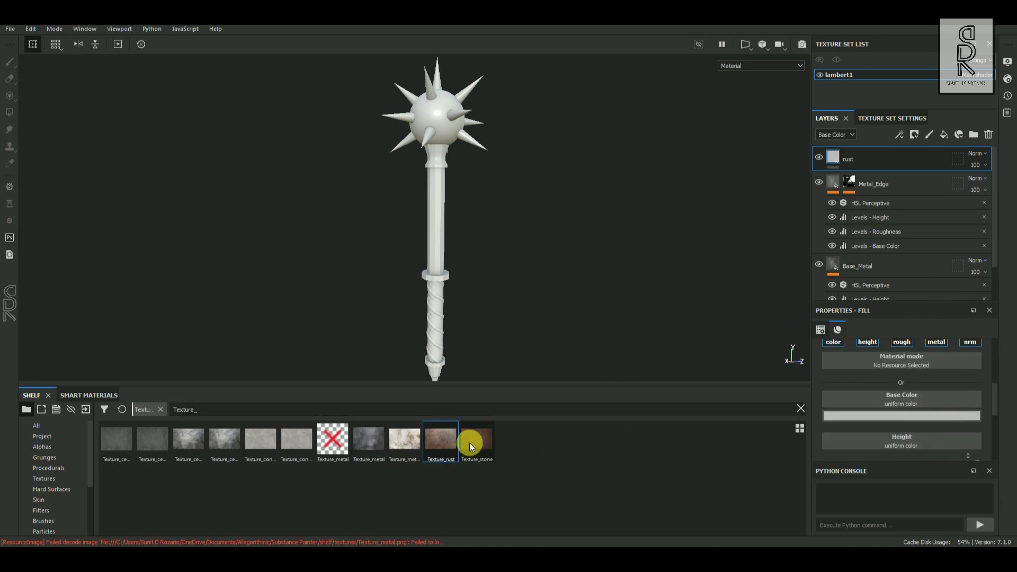
Assign the Texture_stone image to the rust fill's base color.
{"action": "left_click", "coordinate": [477, 431]}
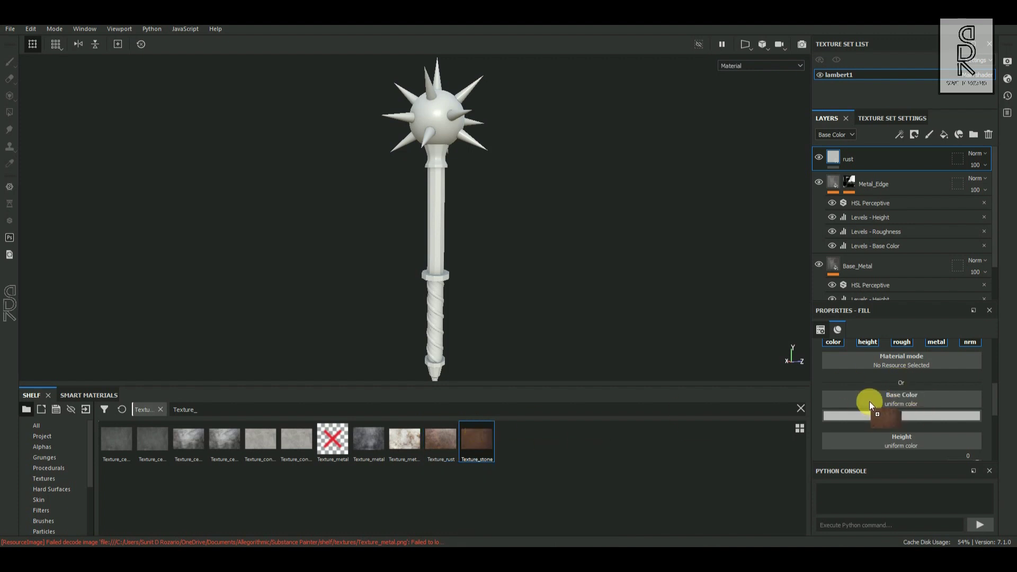
{"action": "left_click_drag", "start_coordinate": [869, 401], "coordinate": [870, 404]}
{"action": "mouse_move", "coordinate": [585, 289]}
{"action": "left_mouse_down", "text": "alt"}
{"action": "mouse_move", "coordinate": [492, 231]}
{"action": "mouse_move", "coordinate": [557, 281]}
{"action": "mouse_move", "coordinate": [568, 243]}
{"action": "mouse_move", "coordinate": [627, 226]}
{"action": "mouse_move", "coordinate": [586, 273]}
{"action": "left_mouse_up", "text": "alt"}
{"action": "scroll", "coordinate": [493, 232], "scroll_direction": "up", "scroll_amount": 3}
{"action": "scroll", "coordinate": [953, 381], "scroll_direction": "up", "scroll_amount": 5}
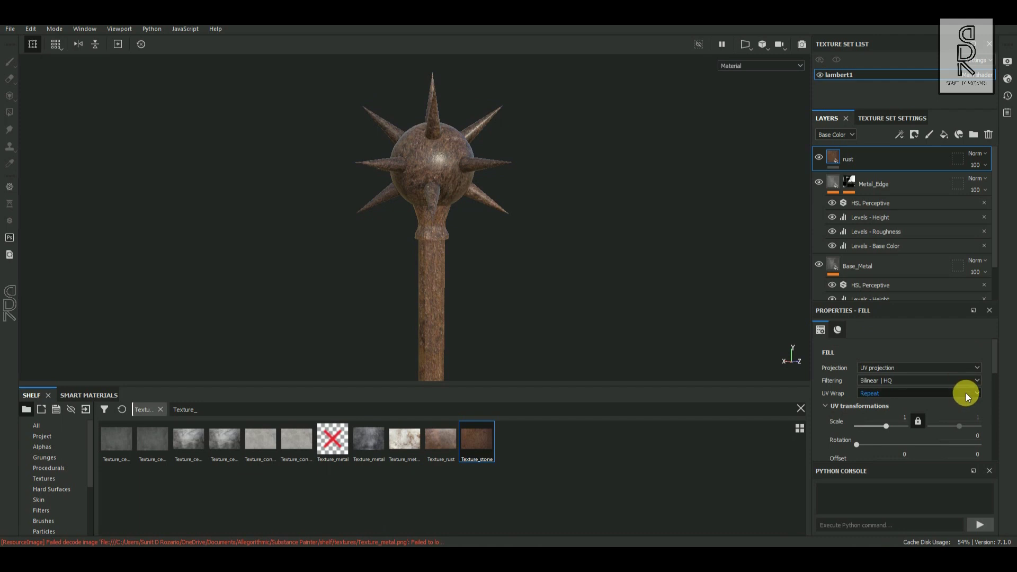
Switch the rust fill's projection to Tri-planar projection.
{"action": "left_click", "coordinate": [945, 368]}
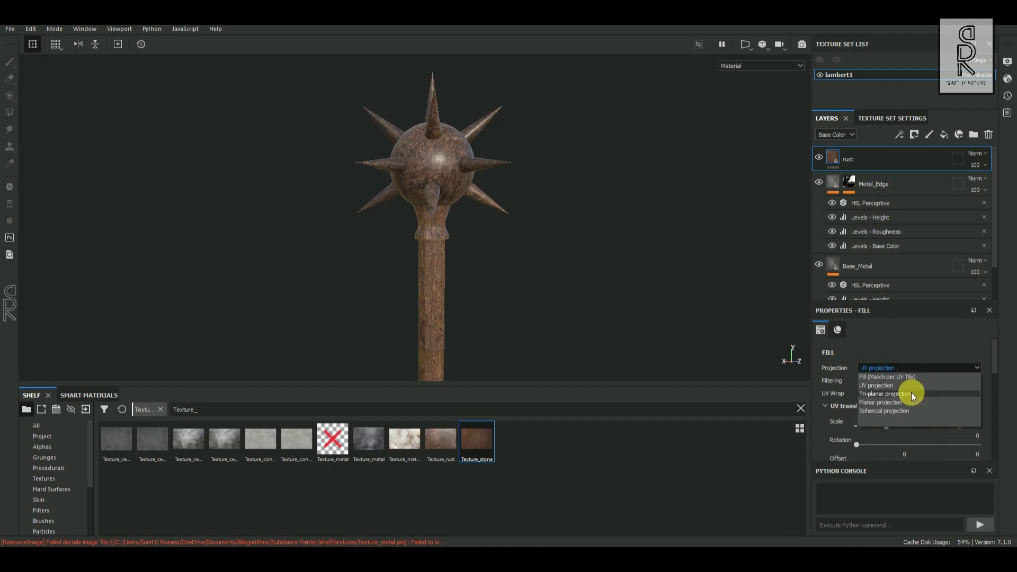
{"action": "left_click", "coordinate": [883, 393]}
{"action": "left_click_drag", "start_coordinate": [575, 241], "coordinate": [598, 281], "text": "alt"}
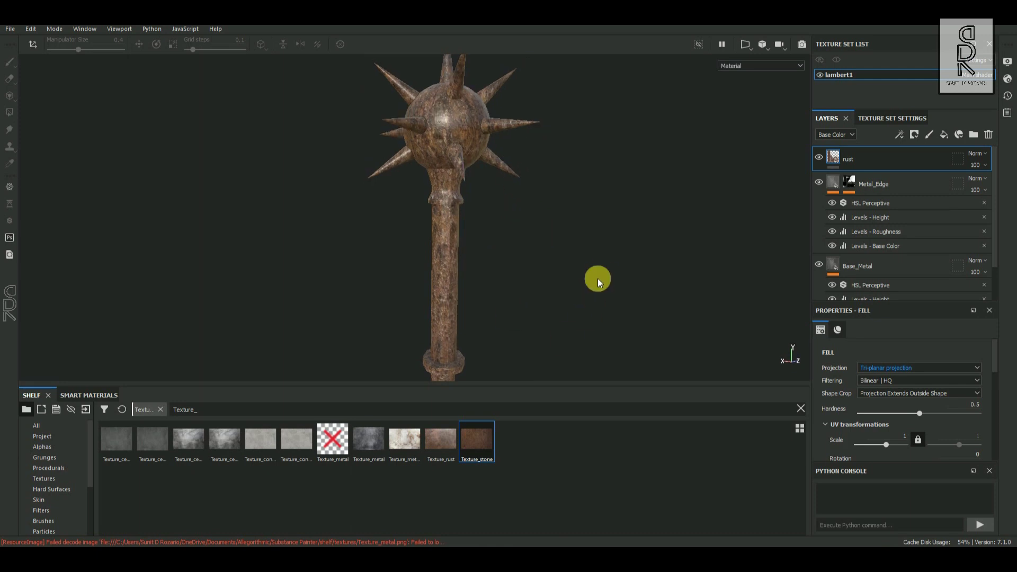
{"action": "scroll", "coordinate": [910, 415], "scroll_direction": "down", "scroll_amount": 2}
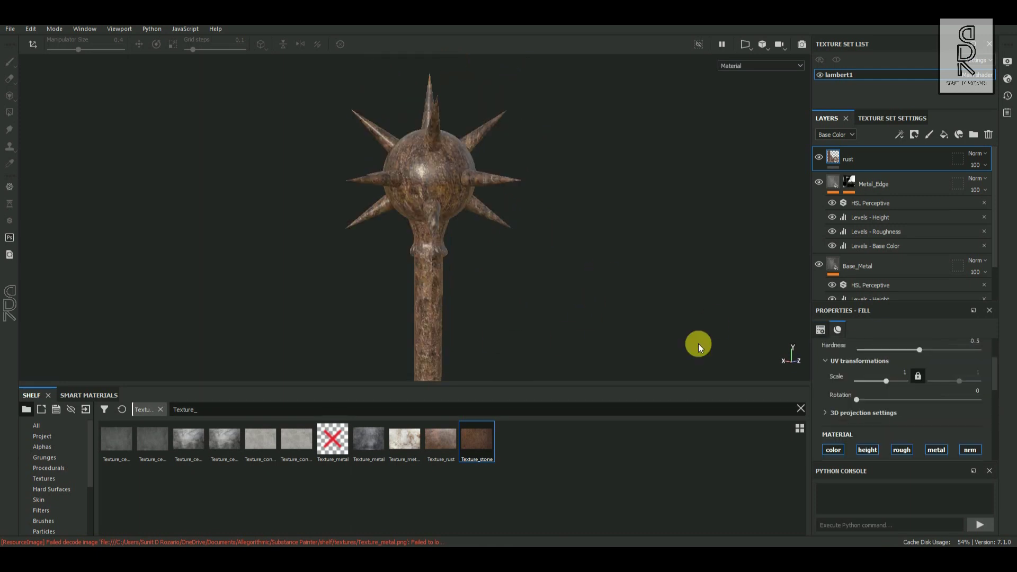
Add a filter to the rust layer and set it to Gradient.
{"action": "left_click", "coordinate": [901, 137]}
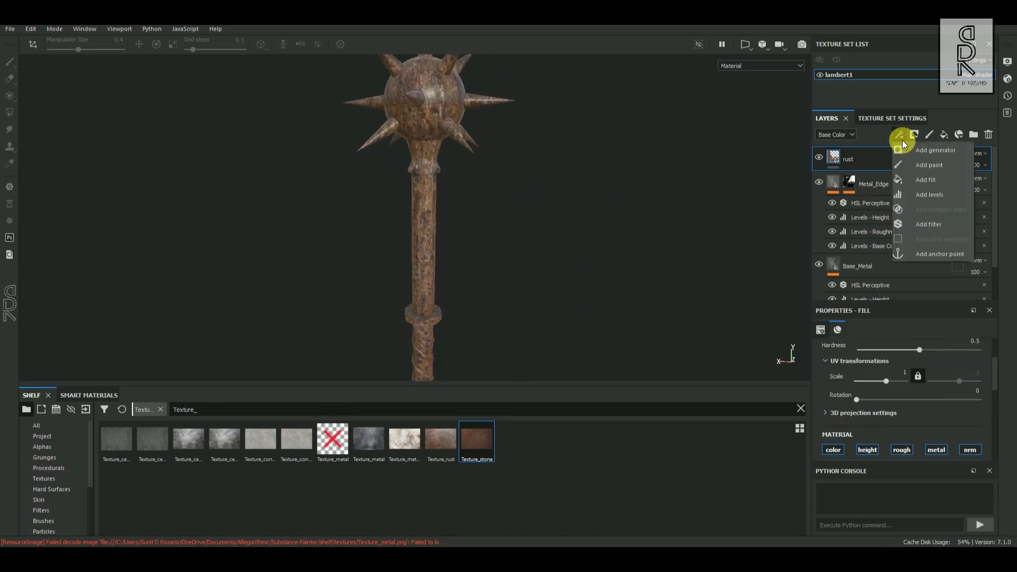
{"action": "left_click", "coordinate": [930, 220]}
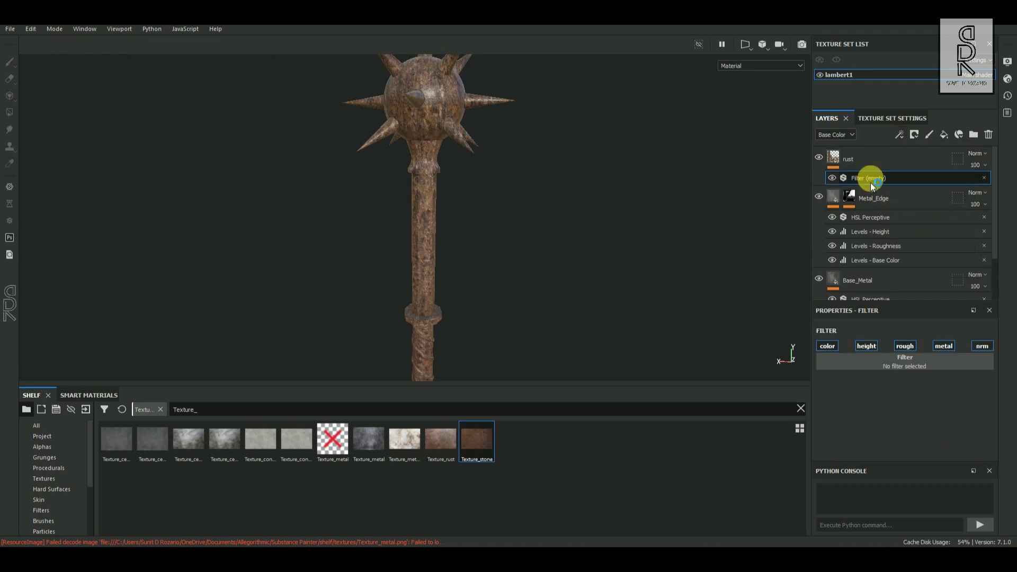
{"action": "left_click", "coordinate": [889, 370]}
{"action": "type", "text": "grad"}
{"action": "left_click", "coordinate": [880, 399]}
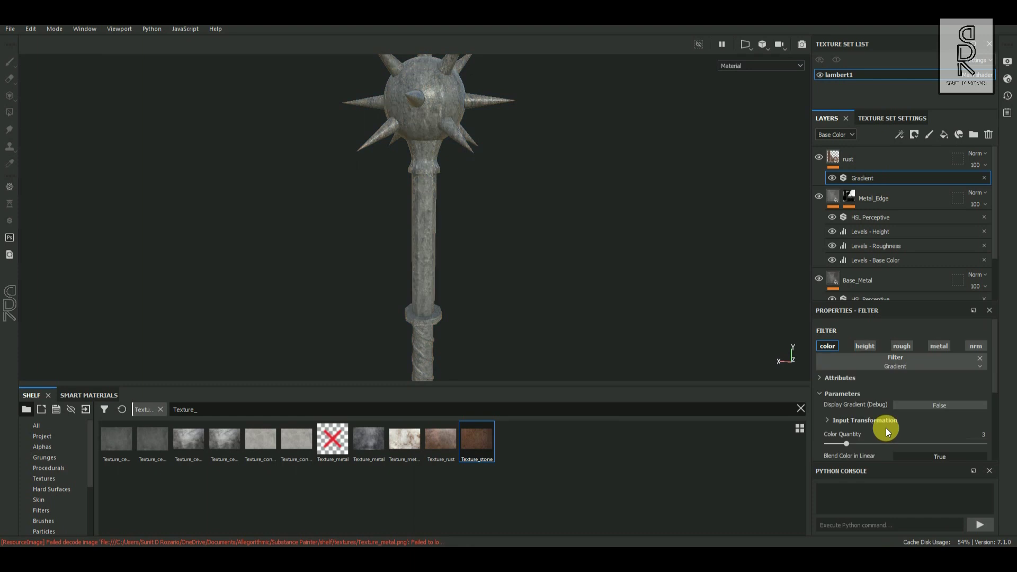
Set the gradient's Color 1 to very dark red, Color 2 to muted dark red and Color 3 to reddish brown.
{"action": "scroll", "coordinate": [864, 396], "scroll_direction": "down", "scroll_amount": 3}
{"action": "left_click", "coordinate": [938, 414]}
{"action": "left_click", "coordinate": [921, 489]}
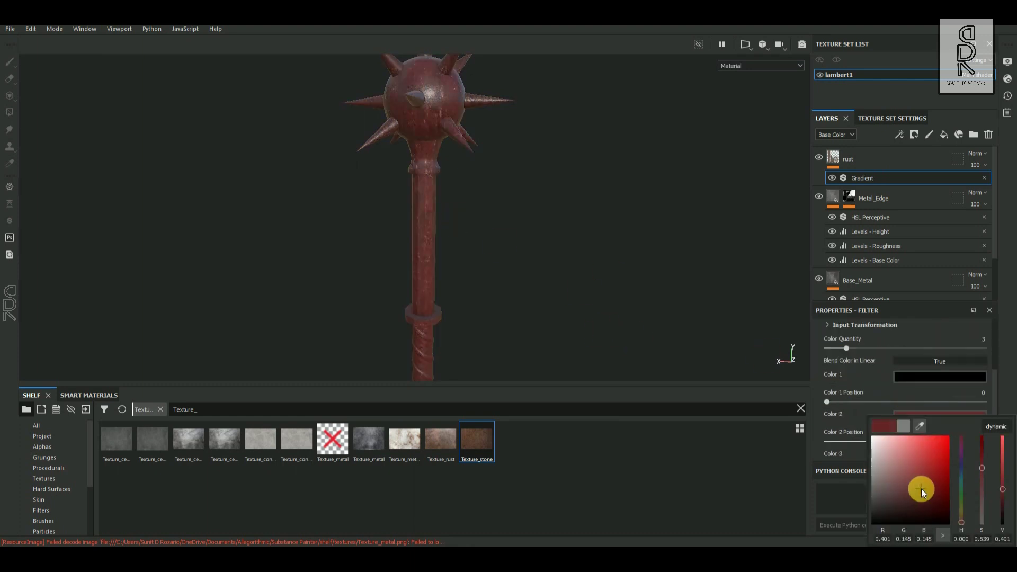
{"action": "left_click", "coordinate": [849, 393]}
{"action": "left_click", "coordinate": [933, 377]}
{"action": "left_click_drag", "start_coordinate": [914, 454], "coordinate": [948, 475]}
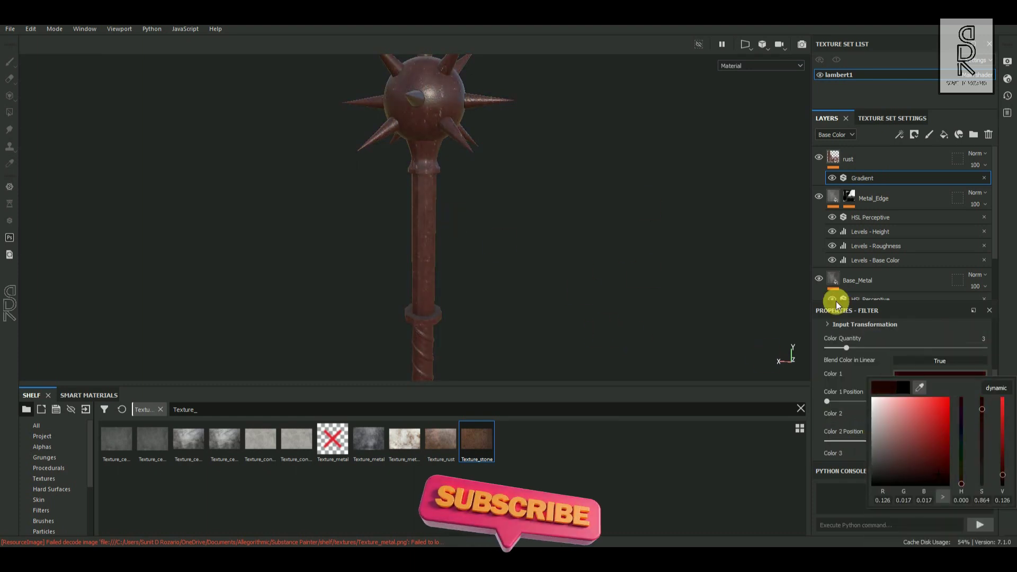
{"action": "left_click_drag", "start_coordinate": [847, 348], "coordinate": [1011, 351]}
{"action": "left_click", "coordinate": [940, 456]}
{"action": "left_click", "coordinate": [908, 394]}
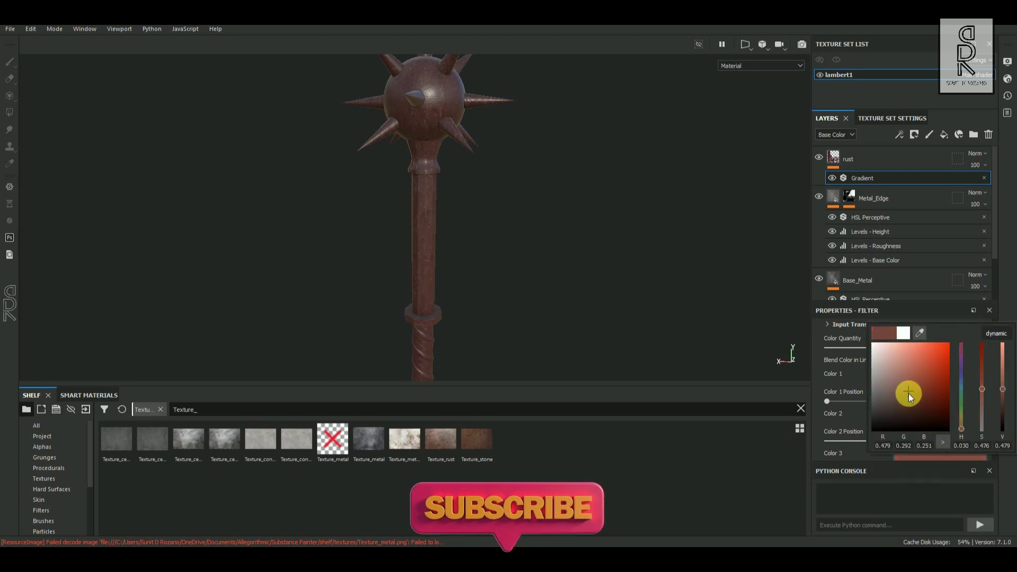
{"action": "left_click", "coordinate": [857, 453]}
Refine the gradient with a deeper dark red Color 1, a rusty brown Color 2 and an orange-brown Color 3.
{"action": "left_click", "coordinate": [937, 377]}
{"action": "left_click", "coordinate": [948, 472]}
{"action": "left_click", "coordinate": [853, 424]}
{"action": "left_click", "coordinate": [938, 416]}
{"action": "left_click", "coordinate": [961, 526]}
{"action": "left_click", "coordinate": [698, 516]}
{"action": "left_click", "coordinate": [938, 456]}
{"action": "left_click", "coordinate": [959, 429]}
{"action": "left_click_drag", "start_coordinate": [960, 428], "coordinate": [961, 425]}
{"action": "scroll", "coordinate": [949, 426], "scroll_direction": "down", "scroll_amount": 1}
{"action": "left_click_drag", "start_coordinate": [518, 266], "coordinate": [480, 256], "text": "alt"}
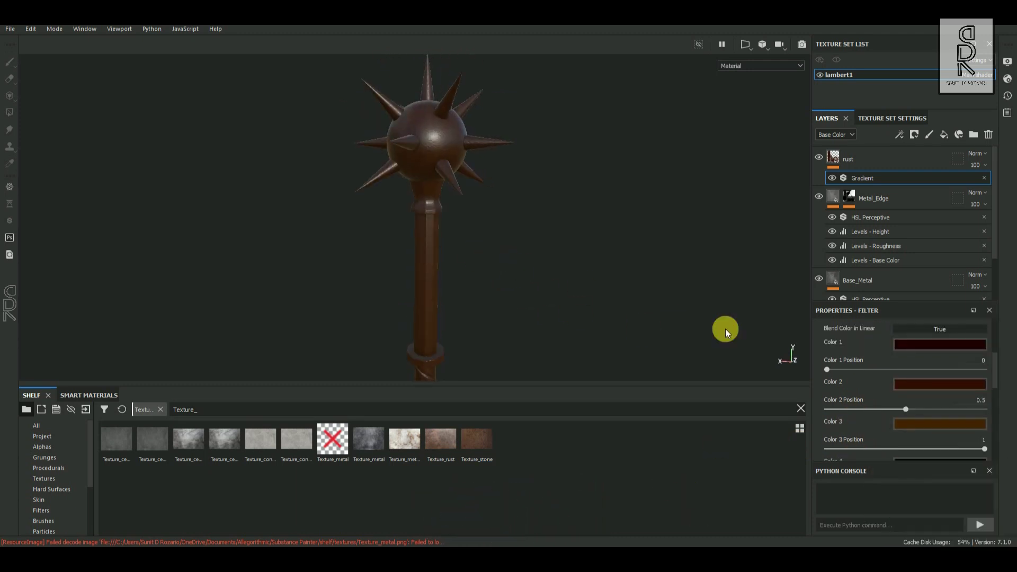
Raise the rust fill's roughness to about 0.84.
{"action": "left_click", "coordinate": [871, 160]}
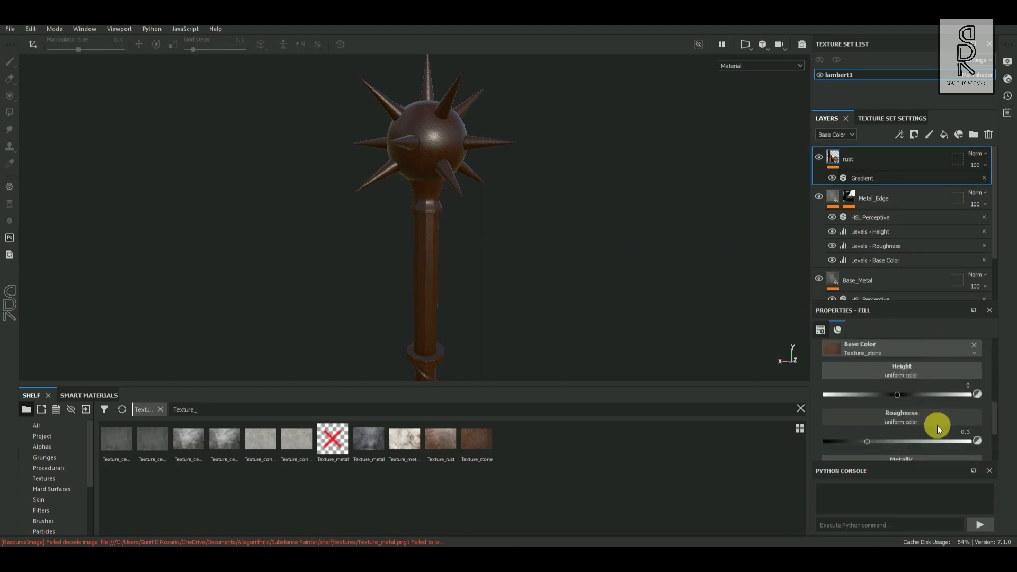
{"action": "scroll", "coordinate": [934, 427], "scroll_direction": "down", "scroll_amount": 2}
{"action": "left_click_drag", "start_coordinate": [896, 410], "coordinate": [948, 410]}
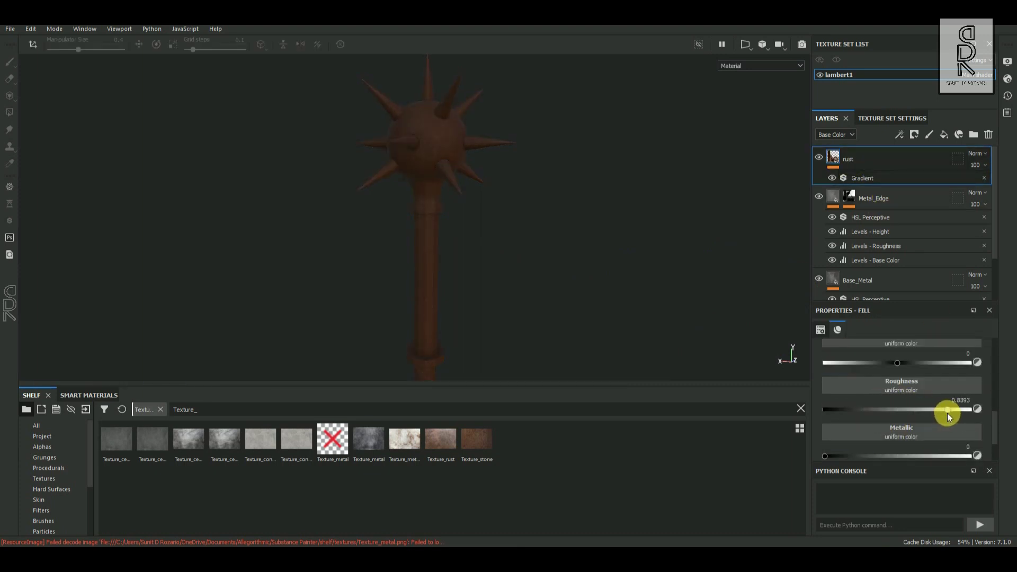
Assign the Texture_stone image to the rust fill's height channel.
{"action": "mouse_move", "coordinate": [515, 255]}
{"action": "left_mouse_down", "text": "alt"}
{"action": "mouse_move", "coordinate": [431, 259]}
{"action": "mouse_move", "coordinate": [512, 264]}
{"action": "left_mouse_up", "text": "alt"}
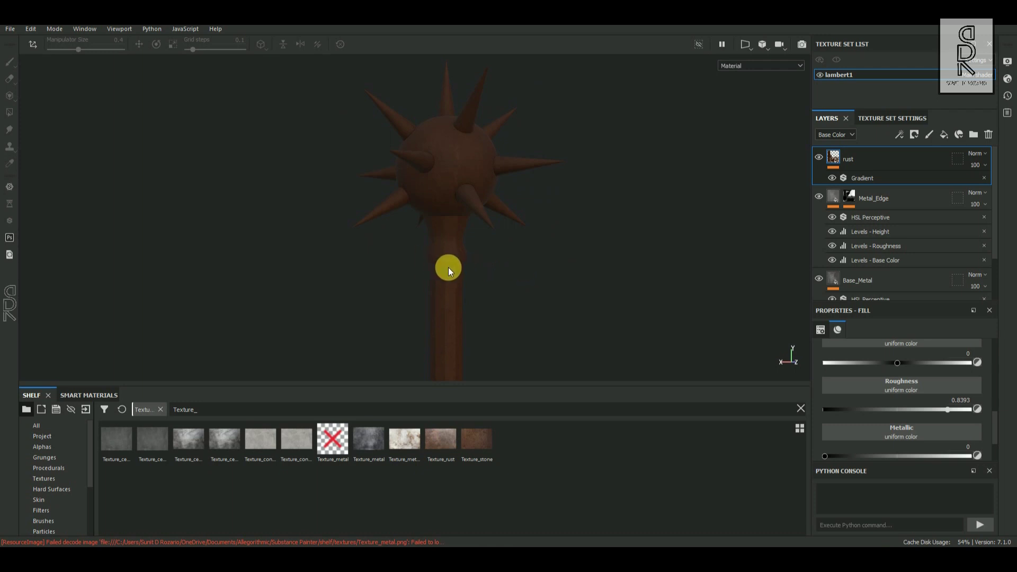
{"action": "left_click_drag", "start_coordinate": [477, 450], "coordinate": [928, 416]}
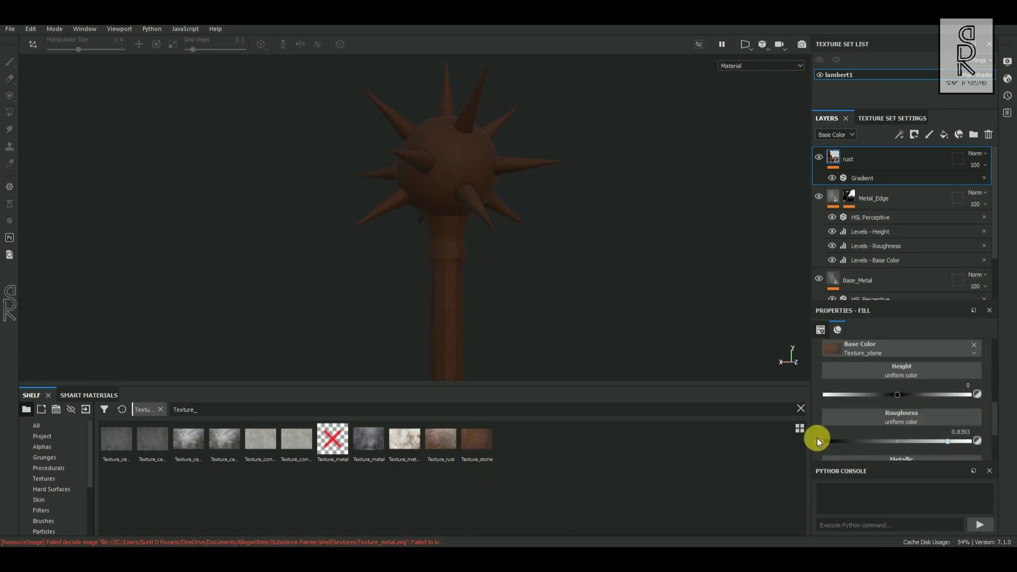
{"action": "left_click_drag", "start_coordinate": [869, 370], "coordinate": [869, 370]}
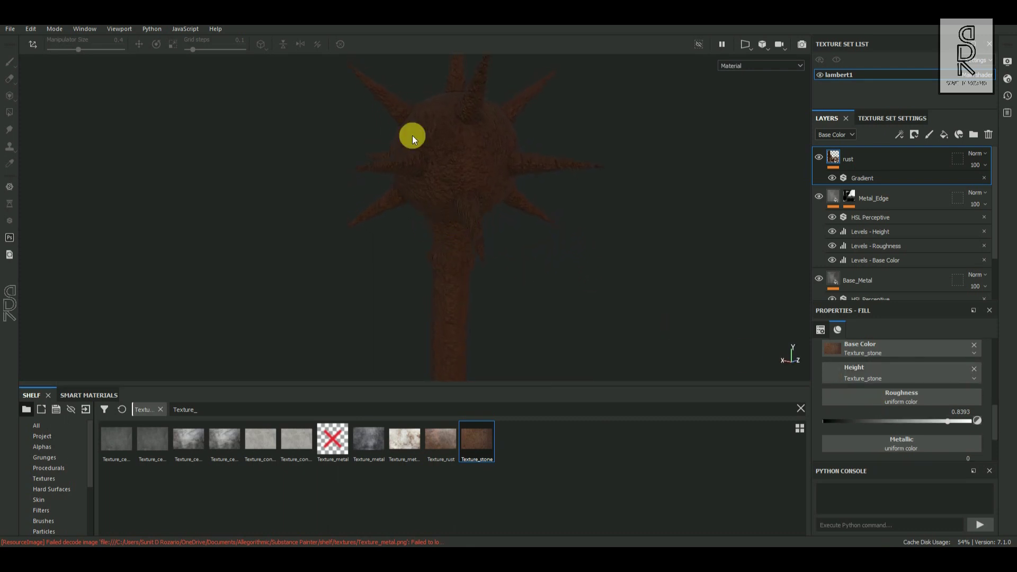
Add a levels effect on the rust layer's Height channel and narrow its output range to soften the surface relief.
{"action": "left_click", "coordinate": [899, 135]}
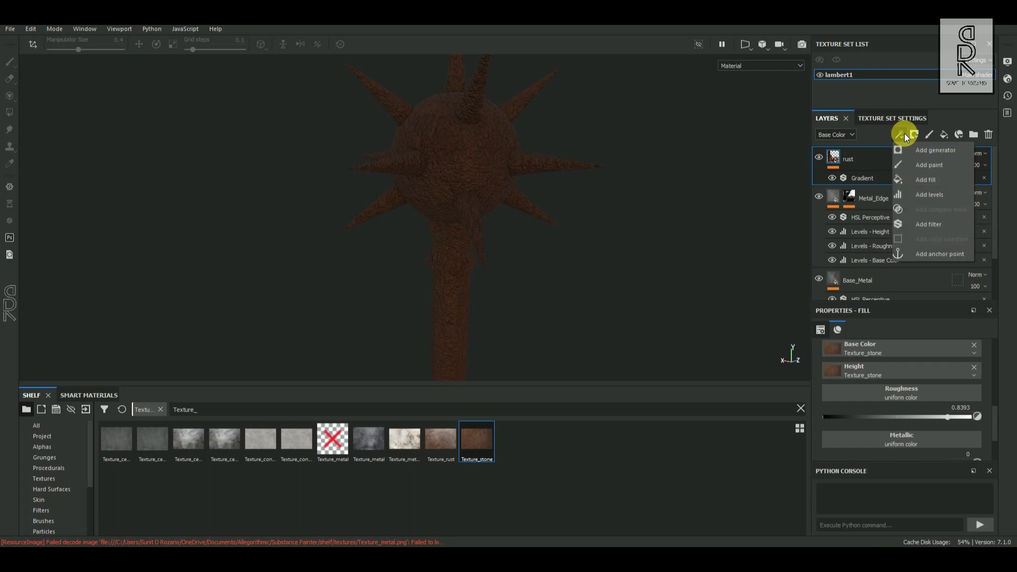
{"action": "left_click", "coordinate": [924, 196]}
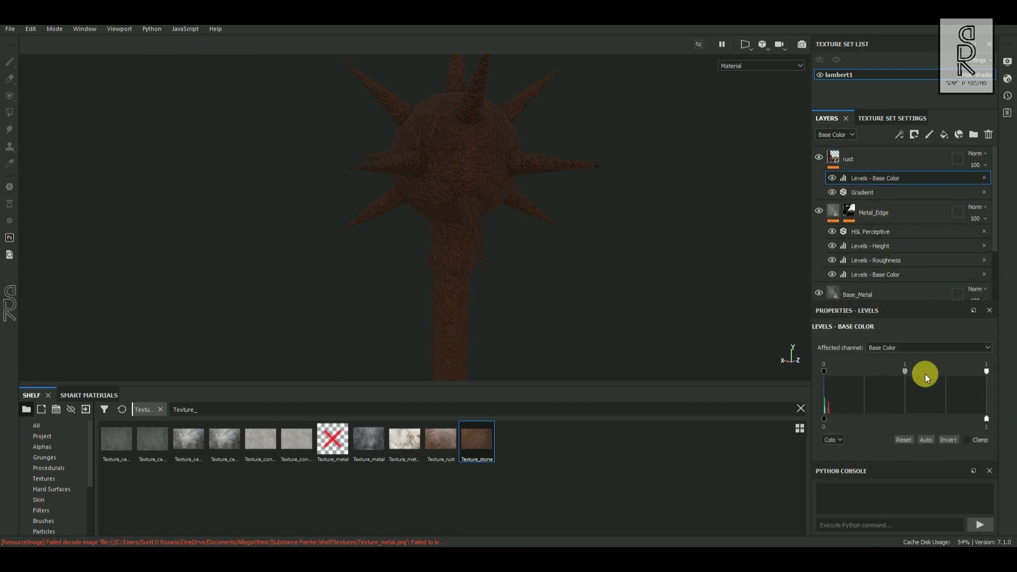
{"action": "left_click", "coordinate": [927, 347]}
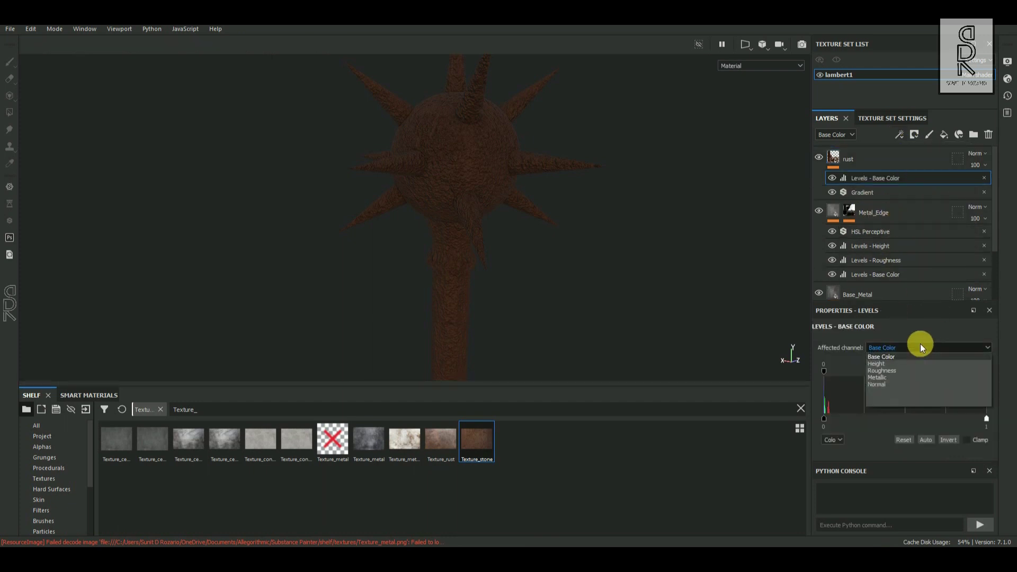
{"action": "left_click", "coordinate": [881, 365]}
{"action": "left_click_drag", "start_coordinate": [917, 427], "coordinate": [910, 425]}
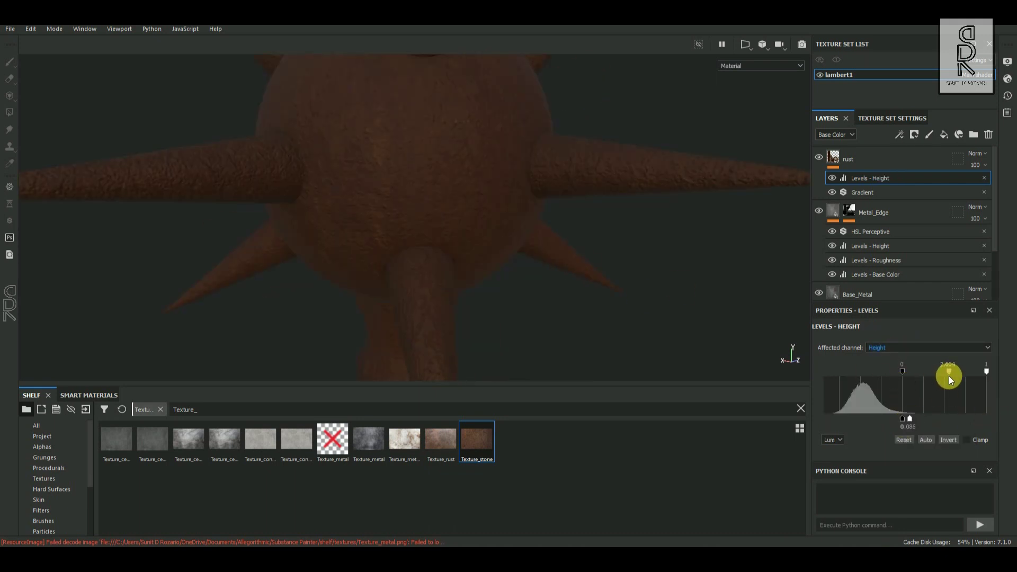
{"action": "left_click_drag", "start_coordinate": [911, 419], "coordinate": [909, 419]}
{"action": "scroll", "coordinate": [505, 260], "scroll_direction": "down", "scroll_amount": 3}
{"action": "left_click_drag", "start_coordinate": [509, 297], "coordinate": [554, 286], "text": "alt"}
Set the rust fill's UV scale to 7.28 and add a black mask to the layer.
{"action": "left_click", "coordinate": [869, 159]}
{"action": "scroll", "coordinate": [472, 214], "scroll_direction": "down", "scroll_amount": 4}
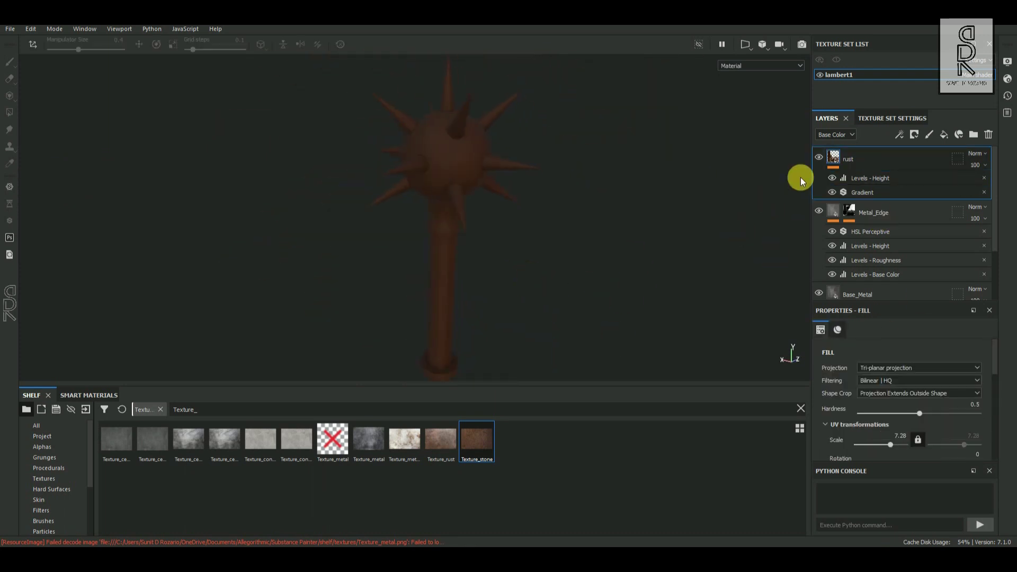
{"action": "left_click", "coordinate": [914, 136]}
{"action": "left_click", "coordinate": [934, 165]}
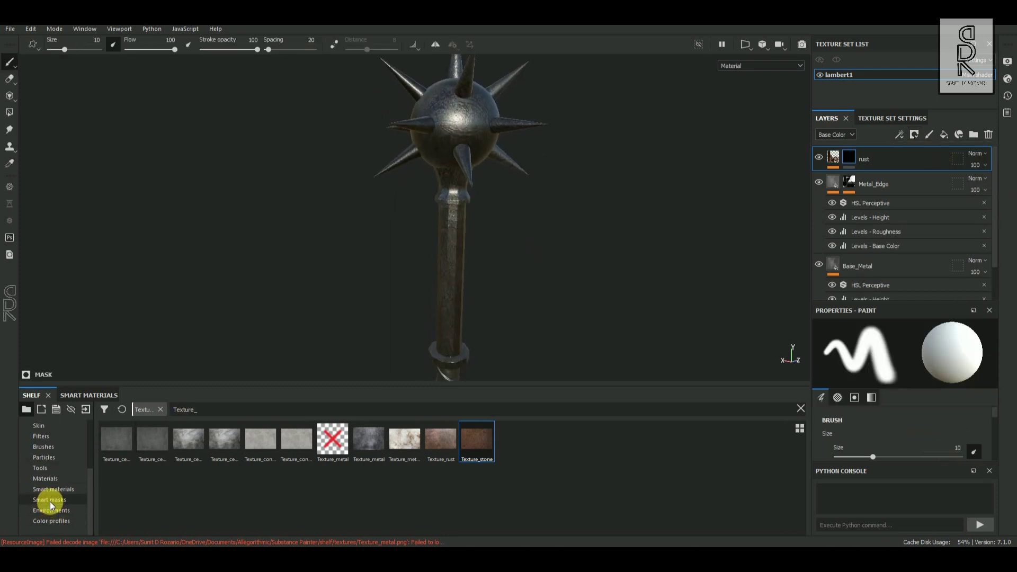
Search the smart masks for "rust" and try the Rust and Surface Rust masks on the rust layer.
{"action": "left_click", "coordinate": [49, 501]}
{"action": "type", "text": "rust"}
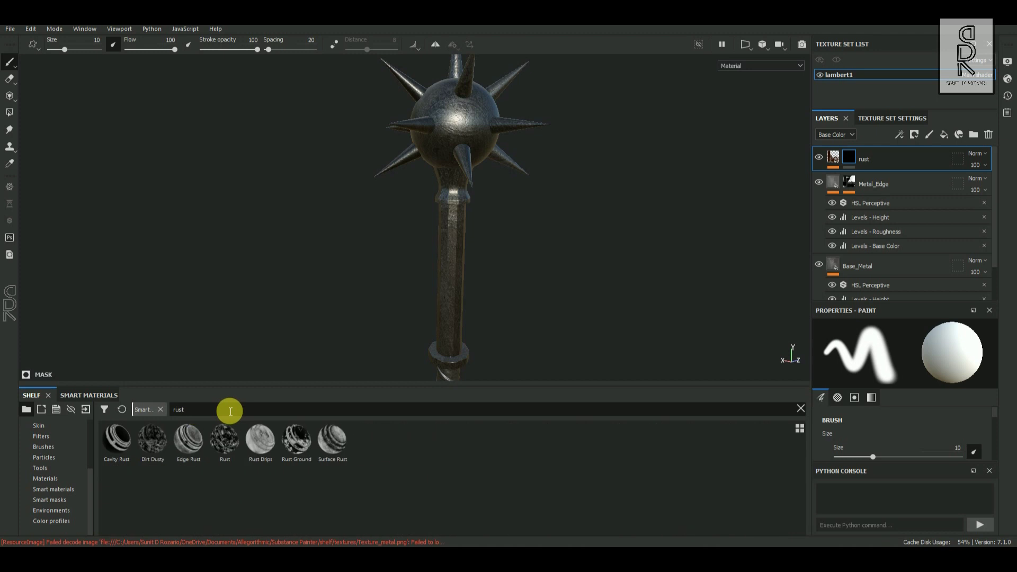
{"action": "left_click_drag", "start_coordinate": [228, 442], "coordinate": [520, 308]}
{"action": "left_click_drag", "start_coordinate": [324, 441], "coordinate": [756, 250]}
{"action": "key", "text": "ctrl+z"}
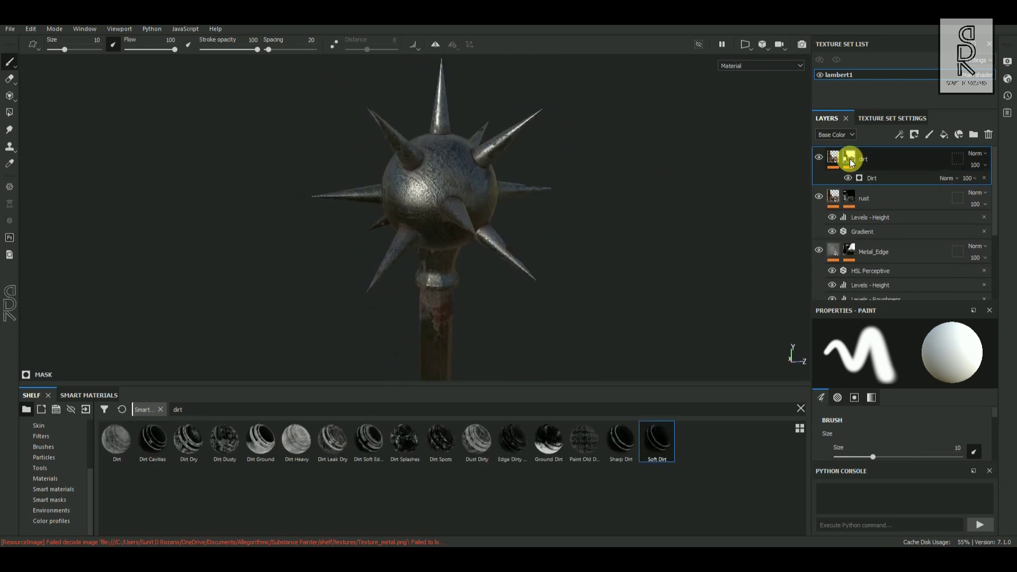
Try several dirt smart masks on the dirt layer, including Dirt Spots, undoing the unwanted ones.
{"action": "mouse_move", "coordinate": [845, 159]}
{"action": "left_mouse_down"}
{"action": "mouse_move", "coordinate": [858, 200]}
{"action": "mouse_move", "coordinate": [851, 162]}
{"action": "left_mouse_up"}
{"action": "key", "text": "ctrl+z"}
{"action": "left_click_drag", "start_coordinate": [513, 440], "coordinate": [851, 163]}
{"action": "left_click_drag", "start_coordinate": [553, 260], "coordinate": [498, 273], "text": "alt"}
{"action": "key", "text": "ctrl+z"}
{"action": "left_click", "coordinate": [476, 439]}
{"action": "left_click_drag", "start_coordinate": [441, 443], "coordinate": [851, 165]}
{"action": "left_click_drag", "start_coordinate": [541, 281], "coordinate": [522, 291], "text": "alt"}
Apply the Dirt Cavities smart mask to the dirt layer and preview the material on the model.
{"action": "left_click_drag", "start_coordinate": [152, 442], "coordinate": [851, 159]}
{"action": "left_click_drag", "start_coordinate": [622, 272], "coordinate": [470, 223], "text": "alt"}
{"action": "key", "text": "m"}
Adjust the dirt mask's generator parameters and bring up the rust mask's Mask Editor settings.
{"action": "left_click", "coordinate": [884, 180]}
{"action": "left_click", "coordinate": [836, 415]}
{"action": "left_click", "coordinate": [895, 192]}
{"action": "scroll", "coordinate": [918, 376], "scroll_direction": "up", "scroll_amount": 1}
{"action": "left_click", "coordinate": [918, 374]}
{"action": "scroll", "coordinate": [560, 223], "scroll_direction": "down", "scroll_amount": 3}
{"action": "left_click_drag", "start_coordinate": [529, 233], "coordinate": [609, 278], "text": "alt"}
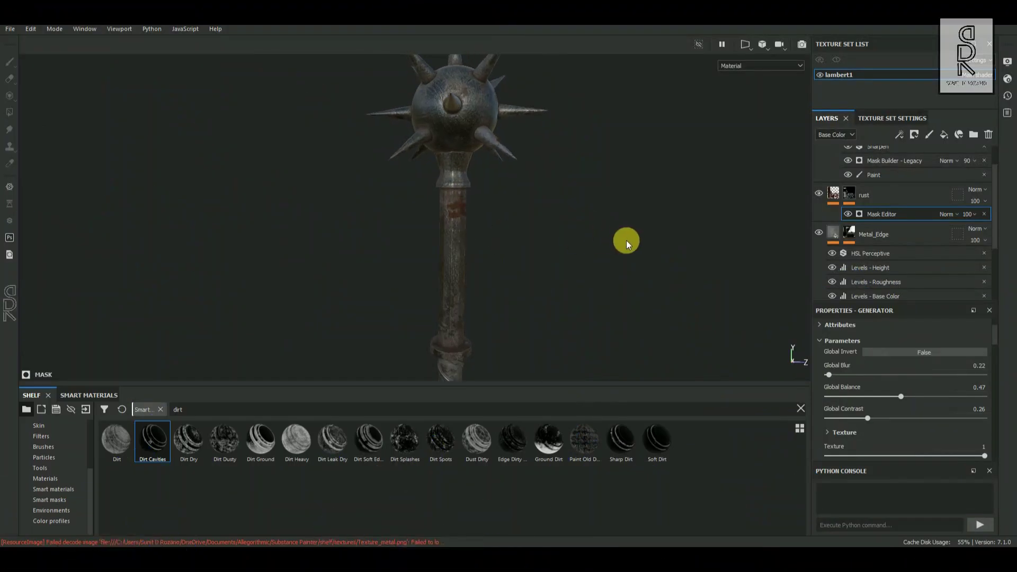
{"action": "left_click_drag", "start_coordinate": [627, 242], "coordinate": [589, 252], "text": "alt"}
{"action": "left_click_drag", "start_coordinate": [485, 291], "coordinate": [750, 282], "text": "alt"}
Add a paint effect above the Mask Editor in the rust layer's mask.
{"action": "left_click", "coordinate": [878, 195]}
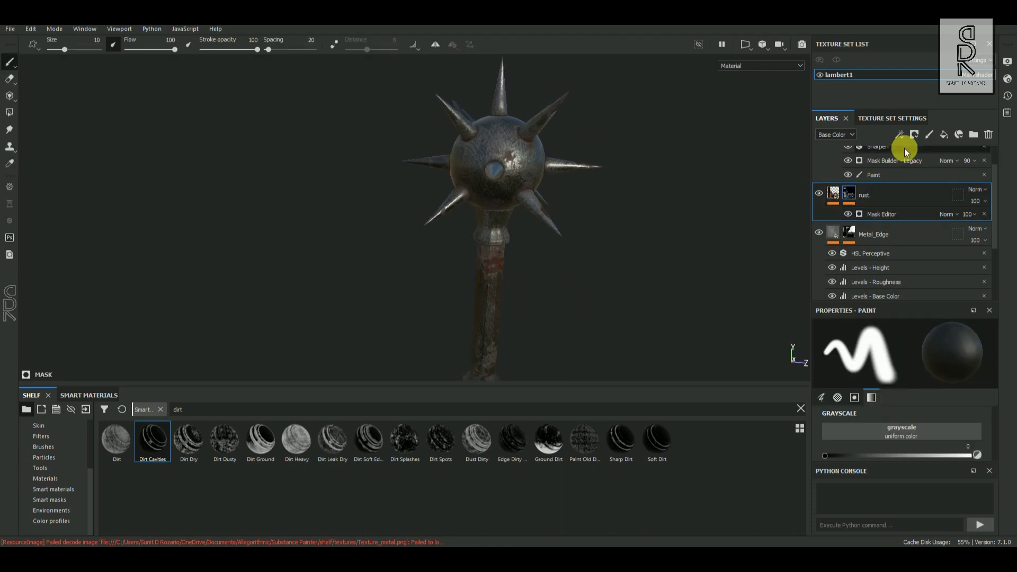
{"action": "left_click", "coordinate": [900, 134]}
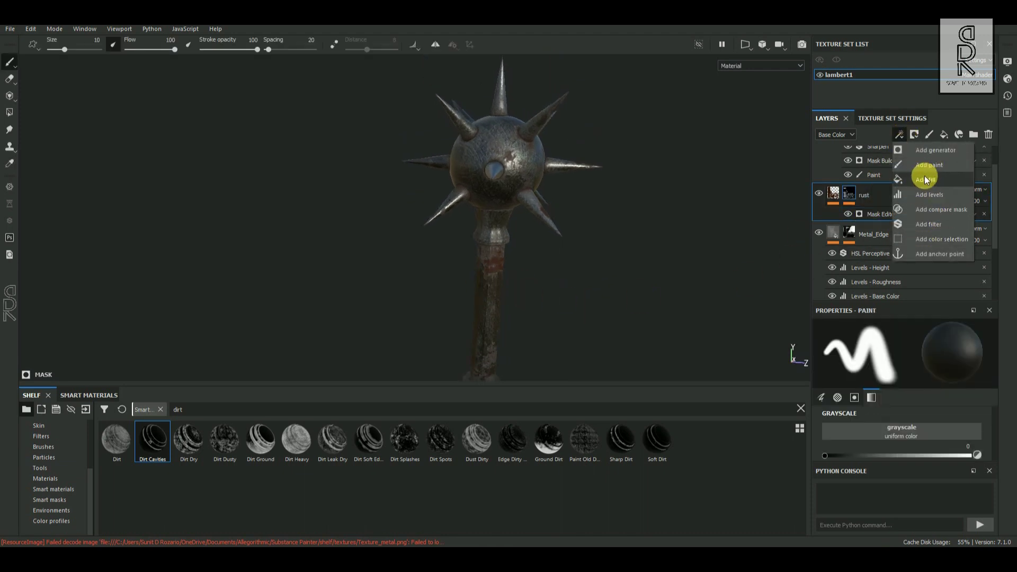
{"action": "left_click", "coordinate": [926, 166]}
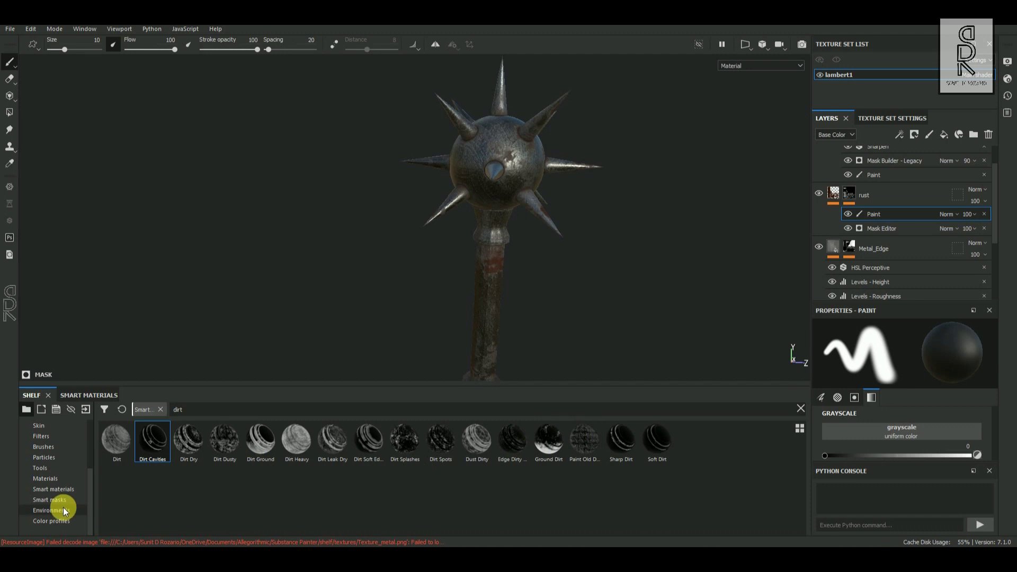
Pick a textured brush from the brush library and set its grayscale to 0 for painting on the rust mask.
{"action": "left_click", "coordinate": [49, 500]}
{"action": "left_click_drag", "start_coordinate": [526, 244], "coordinate": [450, 183], "text": "alt"}
{"action": "scroll", "coordinate": [43, 503], "scroll_direction": "up", "scroll_amount": 3}
{"action": "scroll", "coordinate": [52, 478], "scroll_direction": "down", "scroll_amount": 1}
{"action": "left_click", "coordinate": [45, 490]}
{"action": "scroll", "coordinate": [404, 495], "scroll_direction": "down", "scroll_amount": 5}
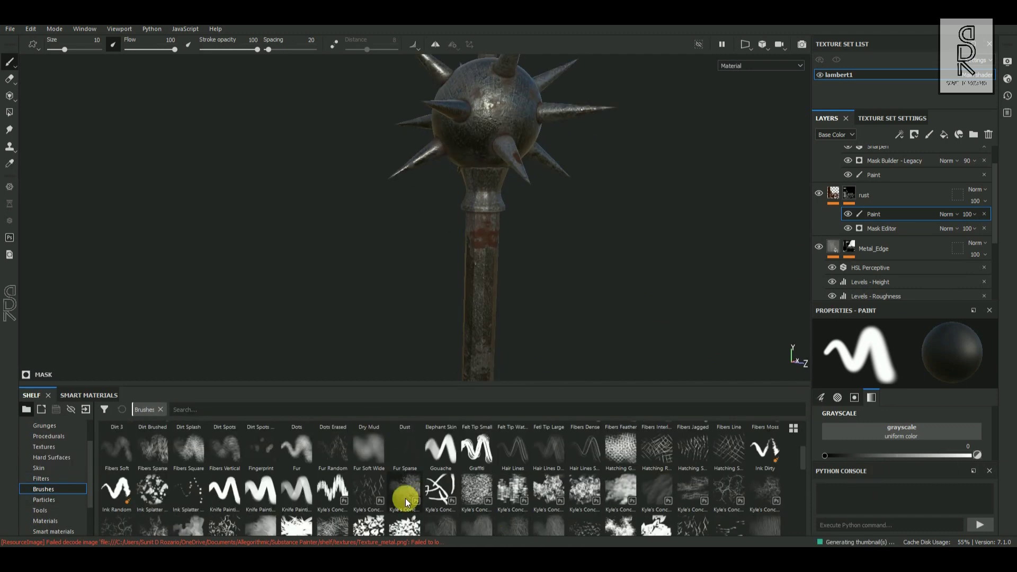
{"action": "left_click", "coordinate": [477, 490]}
{"action": "left_click_drag", "start_coordinate": [913, 303], "coordinate": [913, 278]}
{"action": "left_click_drag", "start_coordinate": [951, 431], "coordinate": [825, 431]}
Paint on the rust mask around the upper handle with the Graffiti brush and a hatching brush.
{"action": "left_click", "coordinate": [473, 445]}
{"action": "left_click_drag", "start_coordinate": [493, 254], "coordinate": [493, 222], "text": "alt"}
{"action": "scroll", "coordinate": [490, 264], "scroll_direction": "up", "scroll_amount": 2}
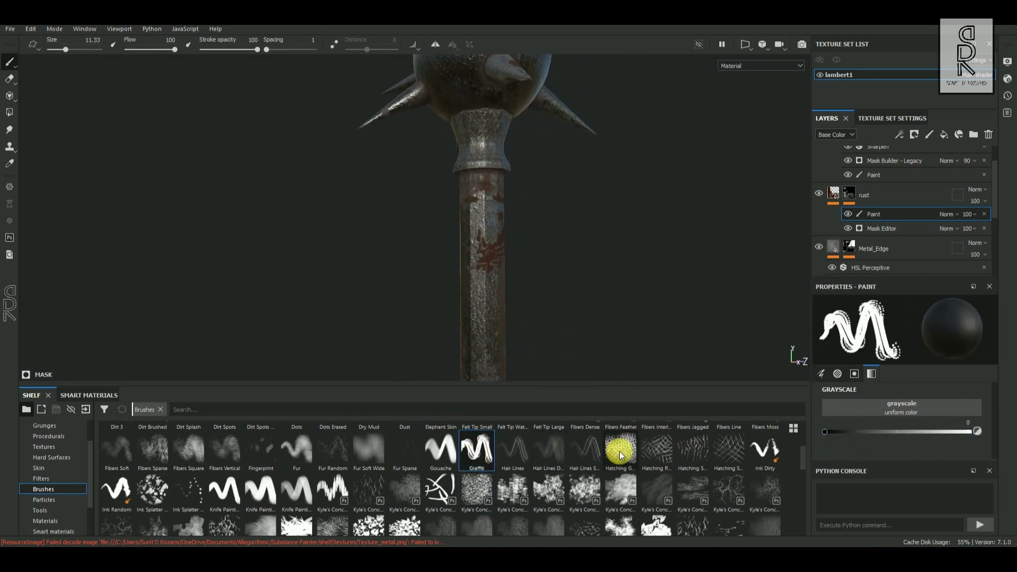
{"action": "left_click", "coordinate": [620, 452]}
{"action": "mouse_move", "coordinate": [495, 297]}
{"action": "left_mouse_down"}
{"action": "mouse_move", "coordinate": [485, 212]}
{"action": "mouse_move", "coordinate": [562, 293]}
{"action": "left_mouse_up"}
{"action": "left_click_drag", "start_coordinate": [581, 238], "coordinate": [552, 279], "text": "alt"}
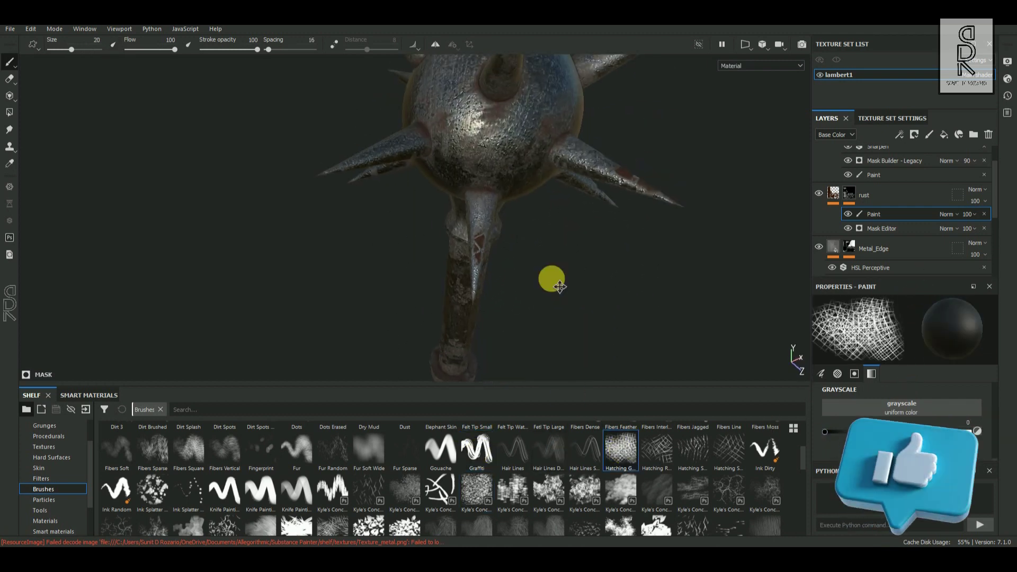
Choose the Fur Soft Wide brush, raise its grayscale to white and touch up the rust mask around the spiked head.
{"action": "left_click", "coordinate": [761, 525]}
{"action": "mouse_move", "coordinate": [592, 307]}
{"action": "left_mouse_down", "text": "alt"}
{"action": "mouse_move", "coordinate": [595, 207]}
{"action": "mouse_move", "coordinate": [418, 198]}
{"action": "left_mouse_up", "text": "alt"}
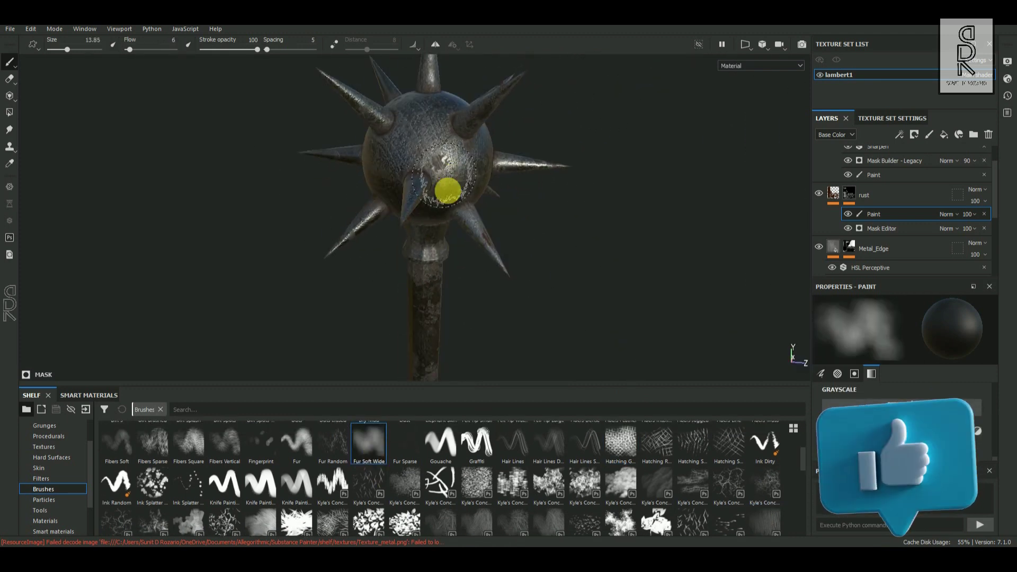
{"action": "left_click_drag", "start_coordinate": [448, 191], "coordinate": [479, 259], "text": "alt"}
{"action": "left_click_drag", "start_coordinate": [954, 431], "coordinate": [1013, 442]}
{"action": "left_click_drag", "start_coordinate": [523, 142], "coordinate": [483, 150], "text": "alt"}
{"action": "left_click_drag", "start_coordinate": [505, 311], "coordinate": [727, 432], "text": "alt"}
{"action": "key", "text": "x"}
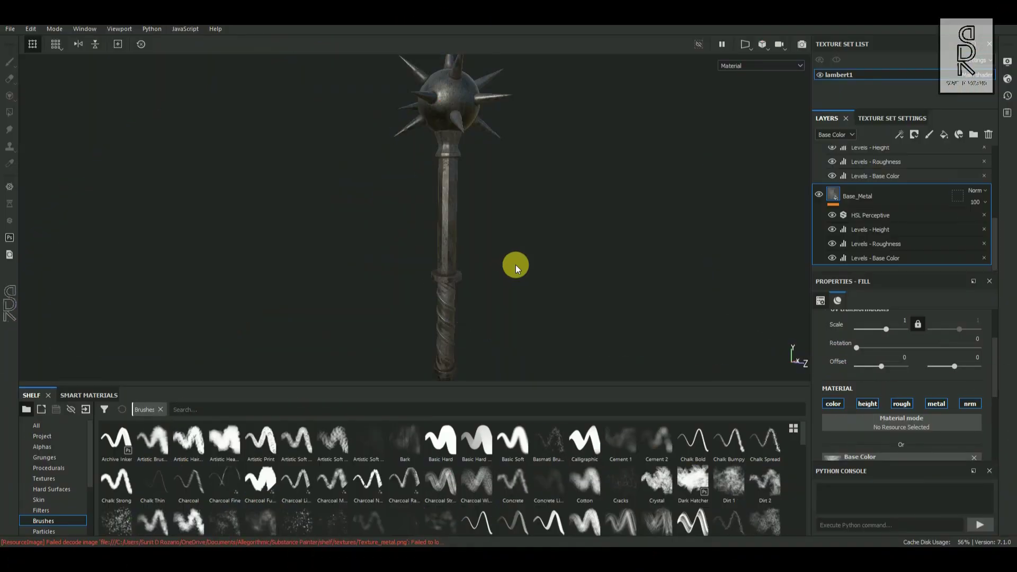
{"action": "left_click_drag", "start_coordinate": [518, 265], "coordinate": [401, 212], "text": "alt"}
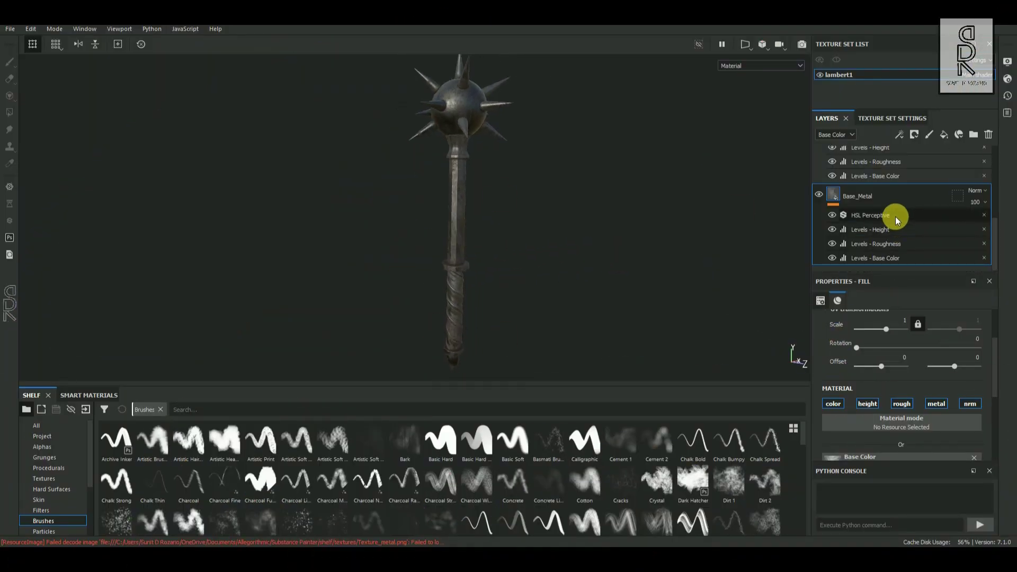
Add a fill layer directly above Base_Metal and leave only its height channel enabled.
{"action": "scroll", "coordinate": [892, 218], "scroll_direction": "up", "scroll_amount": 4}
{"action": "scroll", "coordinate": [923, 214], "scroll_direction": "down", "scroll_amount": 4}
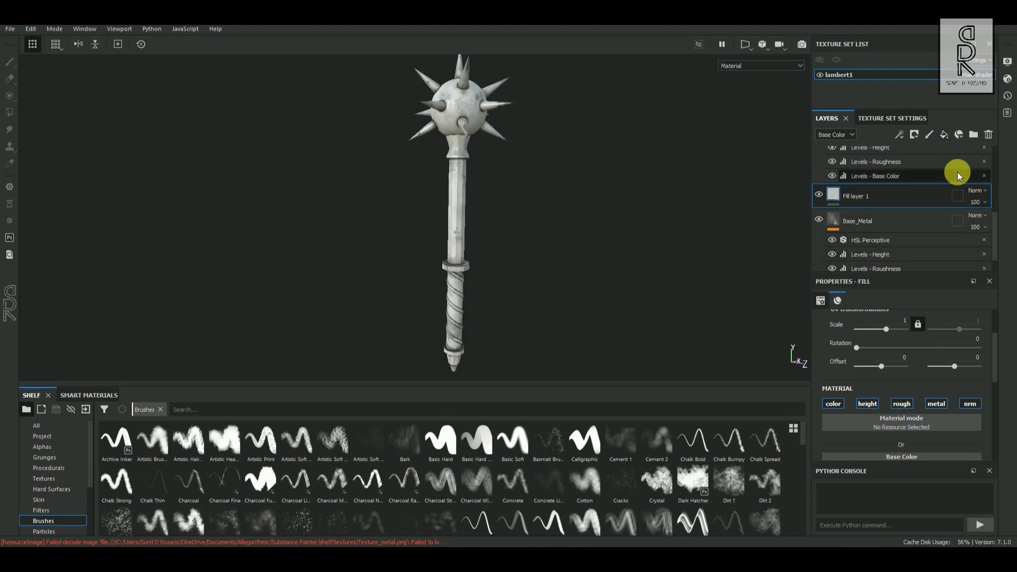
{"action": "left_click", "coordinate": [928, 405]}
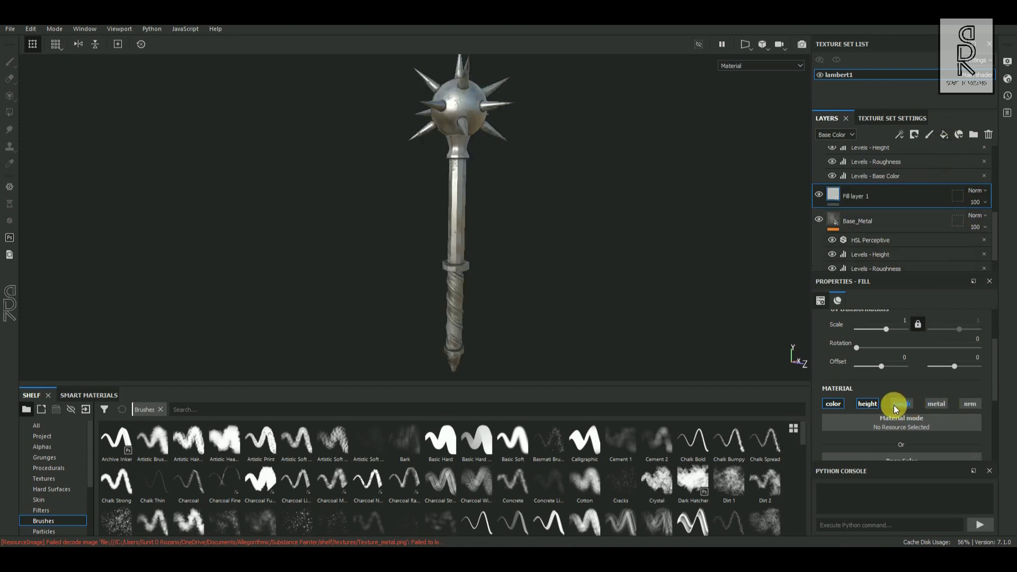
{"action": "left_click", "coordinate": [835, 404]}
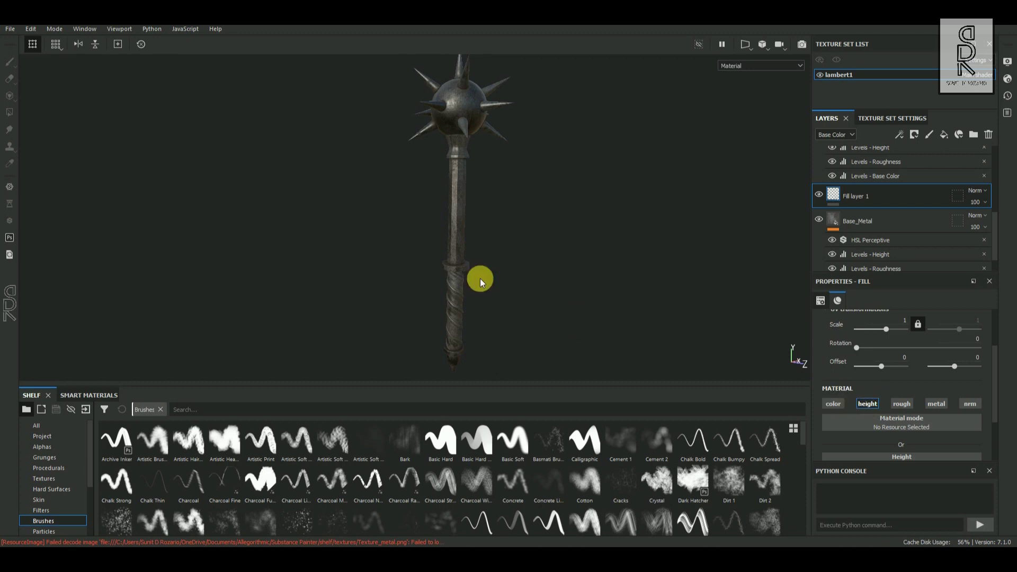
Find the Fabric Diagonal Thin procedural and assign it to the new fill layer's height channel.
{"action": "scroll", "coordinate": [527, 242], "scroll_direction": "up", "scroll_amount": 2}
{"action": "scroll", "coordinate": [890, 411], "scroll_direction": "down", "scroll_amount": 3}
{"action": "scroll", "coordinate": [48, 475], "scroll_direction": "down", "scroll_amount": 1}
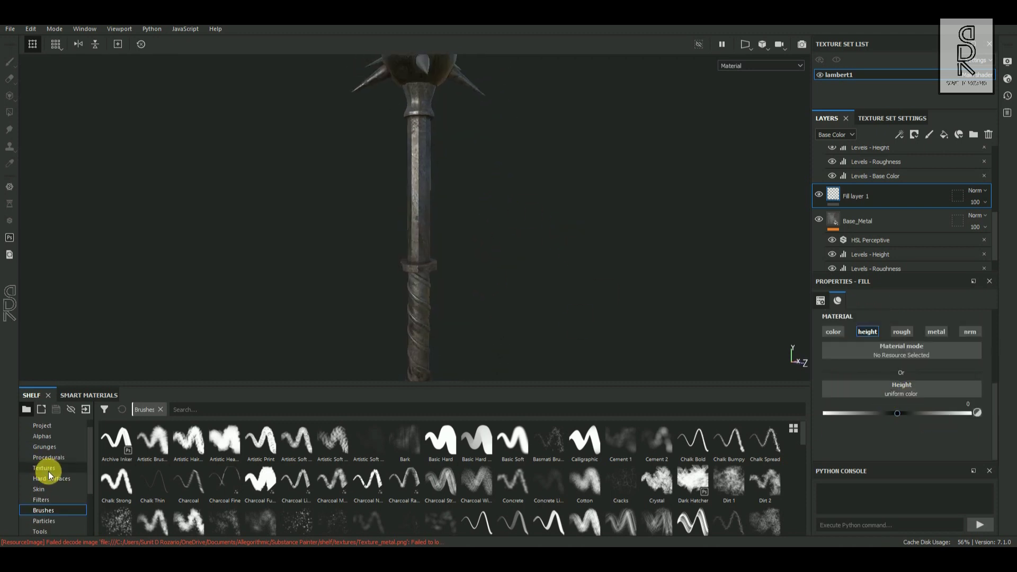
{"action": "left_click", "coordinate": [49, 457]}
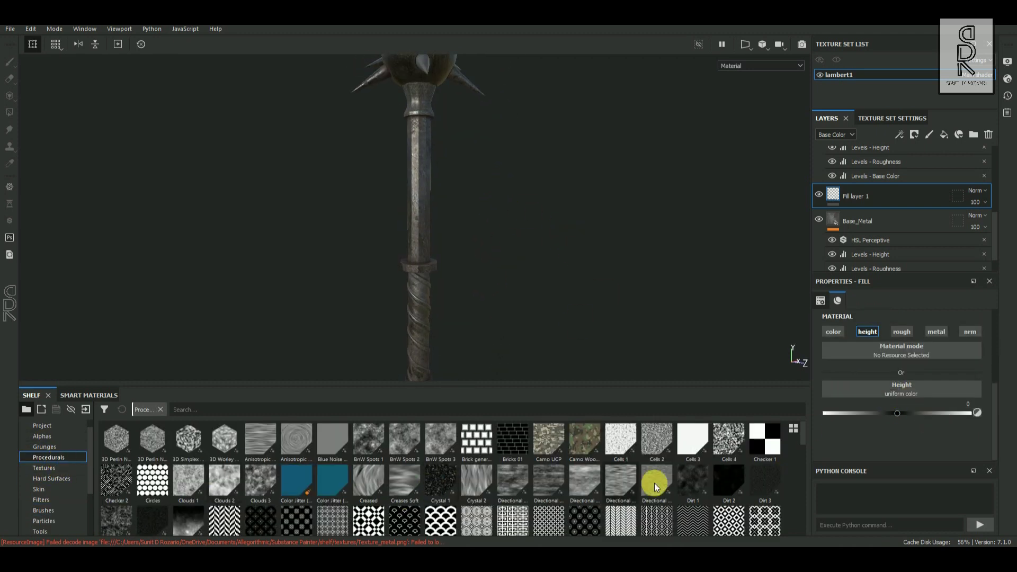
{"action": "scroll", "coordinate": [705, 489], "scroll_direction": "down", "scroll_amount": 8}
{"action": "left_click_drag", "start_coordinate": [536, 299], "coordinate": [625, 259], "text": "alt"}
{"action": "left_click_drag", "start_coordinate": [803, 504], "coordinate": [805, 521]}
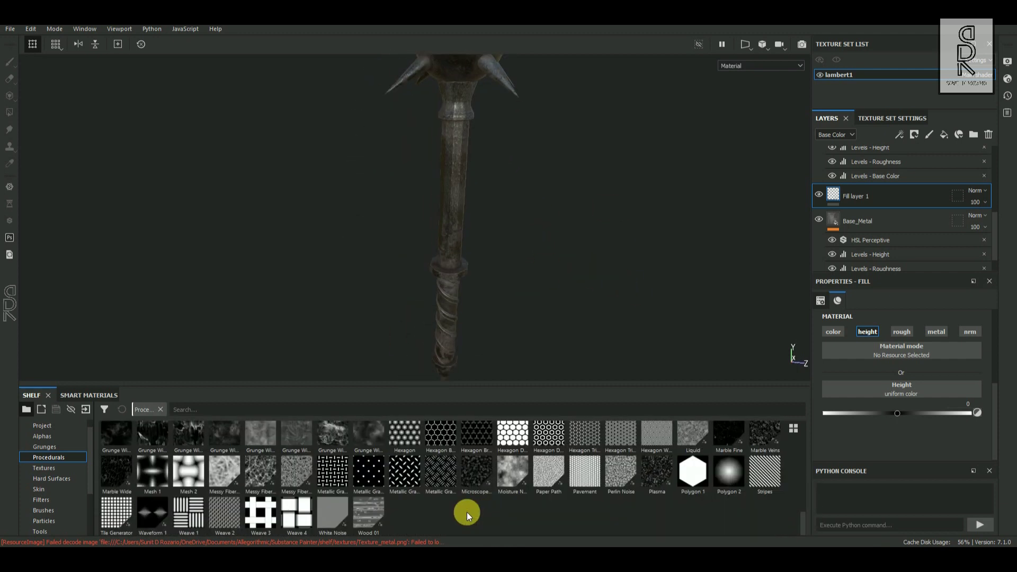
{"action": "left_click_drag", "start_coordinate": [804, 520], "coordinate": [808, 450]}
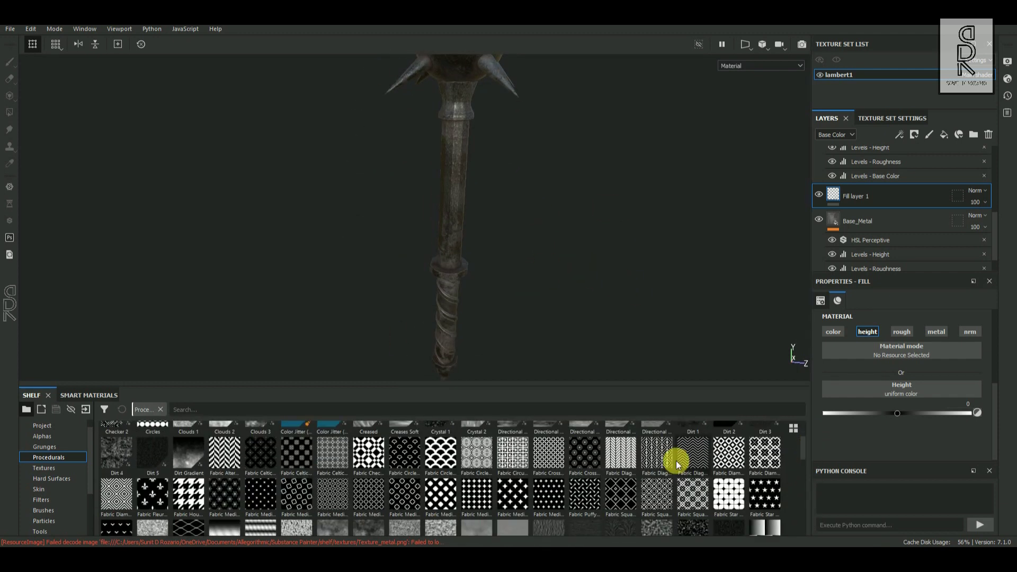
{"action": "mouse_move", "coordinate": [685, 459]}
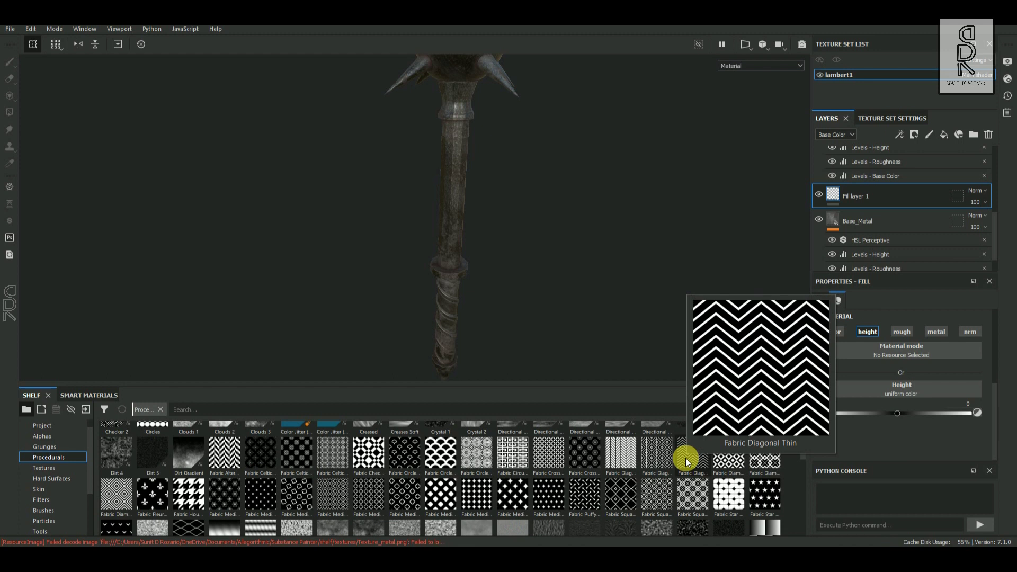
{"action": "left_click_drag", "start_coordinate": [685, 458], "coordinate": [848, 395]}
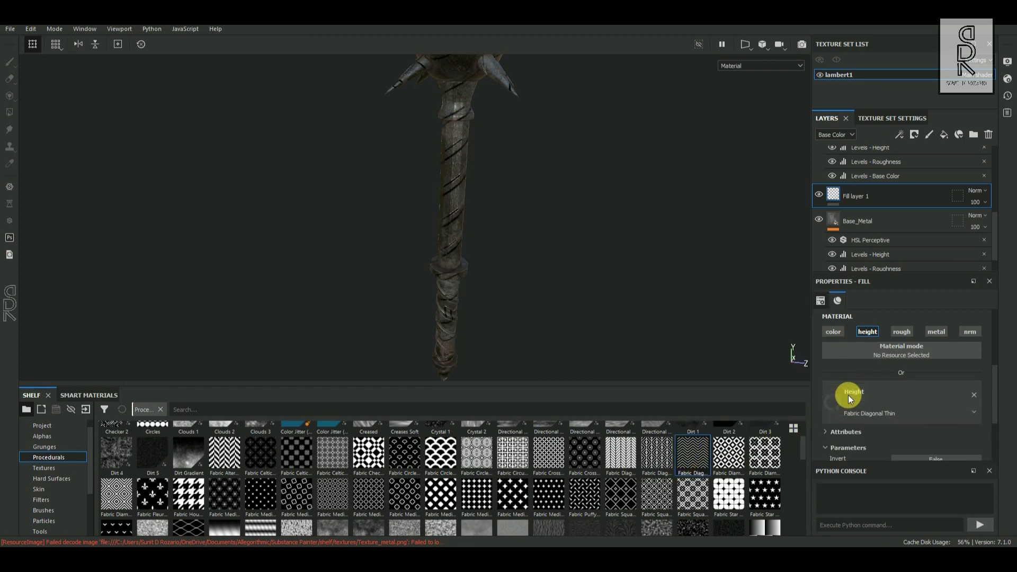
Raise the chevron pattern's UV scale to about 7.28 and try a denser tiling on the handle.
{"action": "scroll", "coordinate": [889, 399], "scroll_direction": "up", "scroll_amount": 3}
{"action": "left_click", "coordinate": [889, 351]}
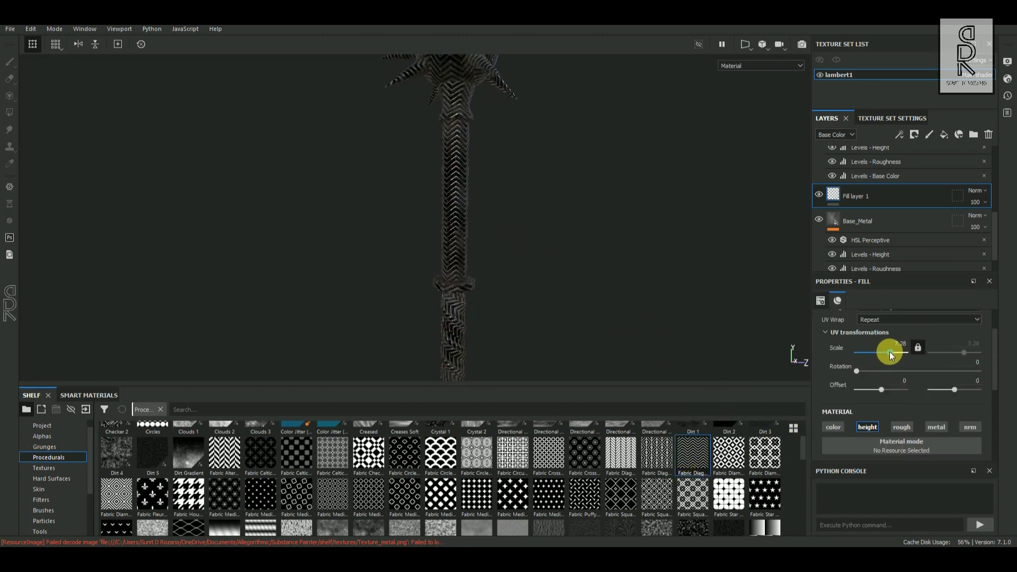
{"action": "left_click_drag", "start_coordinate": [891, 352], "coordinate": [889, 352]}
{"action": "left_click_drag", "start_coordinate": [784, 249], "coordinate": [711, 255], "text": "alt"}
{"action": "scroll", "coordinate": [439, 226], "scroll_direction": "up", "scroll_amount": 3}
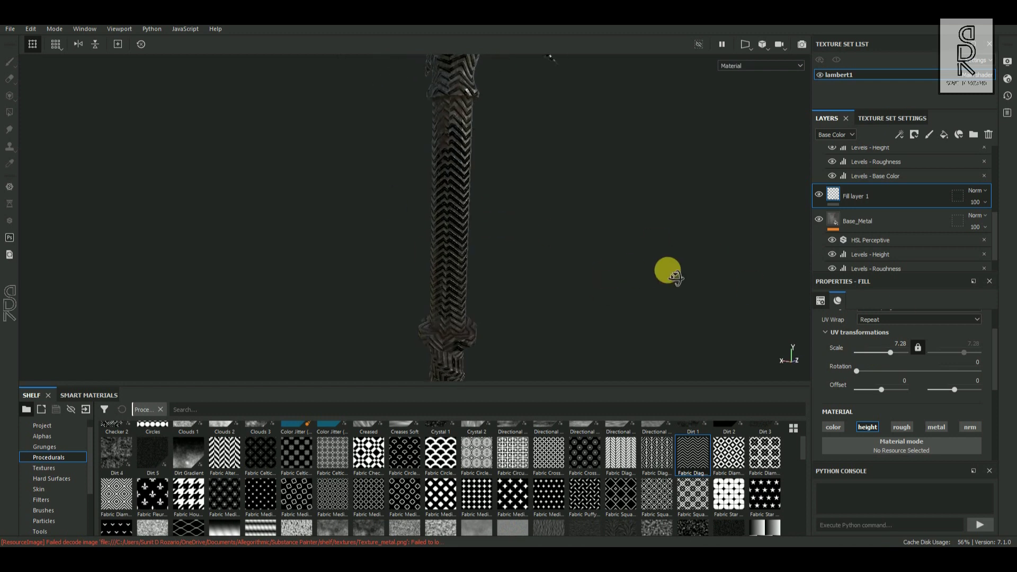
{"action": "left_click_drag", "start_coordinate": [890, 352], "coordinate": [902, 359]}
{"action": "left_click_drag", "start_coordinate": [352, 173], "coordinate": [509, 225], "text": "alt"}
{"action": "left_click_drag", "start_coordinate": [681, 296], "coordinate": [506, 257], "text": "alt"}
{"action": "scroll", "coordinate": [507, 256], "scroll_direction": "down", "scroll_amount": 1}
Switch the fill layer to tri-planar projection and set its UV scale to 6.1.
{"action": "scroll", "coordinate": [933, 402], "scroll_direction": "up", "scroll_amount": 2}
{"action": "left_click", "coordinate": [936, 346]}
{"action": "left_click", "coordinate": [919, 358]}
{"action": "left_click_drag", "start_coordinate": [590, 284], "coordinate": [426, 215], "text": "alt"}
{"action": "left_click_drag", "start_coordinate": [890, 417], "coordinate": [889, 421]}
{"action": "left_click_drag", "start_coordinate": [497, 293], "coordinate": [519, 299], "text": "alt"}
{"action": "scroll", "coordinate": [710, 450], "scroll_direction": "up", "scroll_amount": 2}
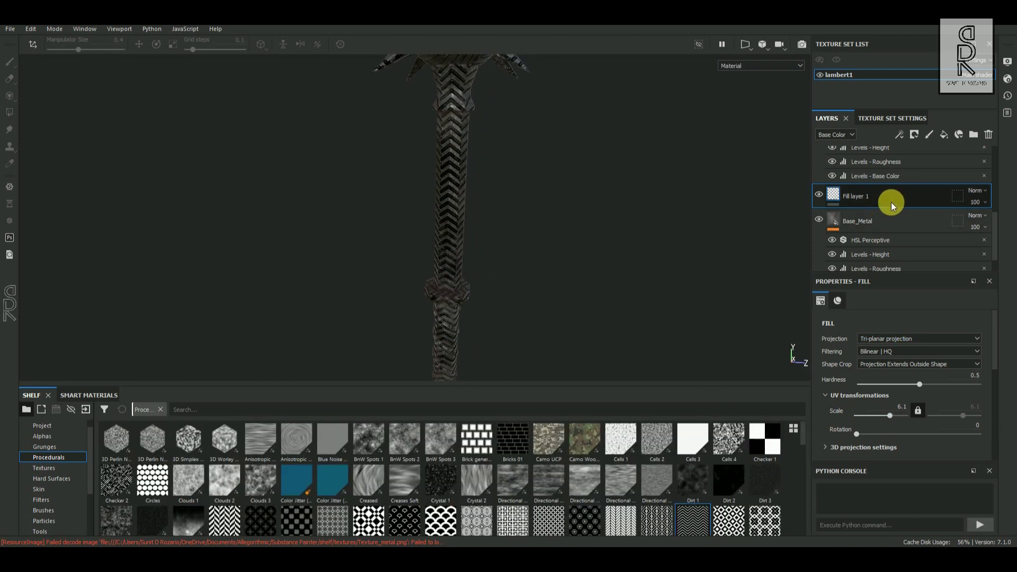
Add a Levels effect on the fill layer's Height channel with input black -0.153, midtone 3.616 and output white about 0.075.
{"action": "left_click", "coordinate": [898, 135]}
{"action": "left_click", "coordinate": [921, 194]}
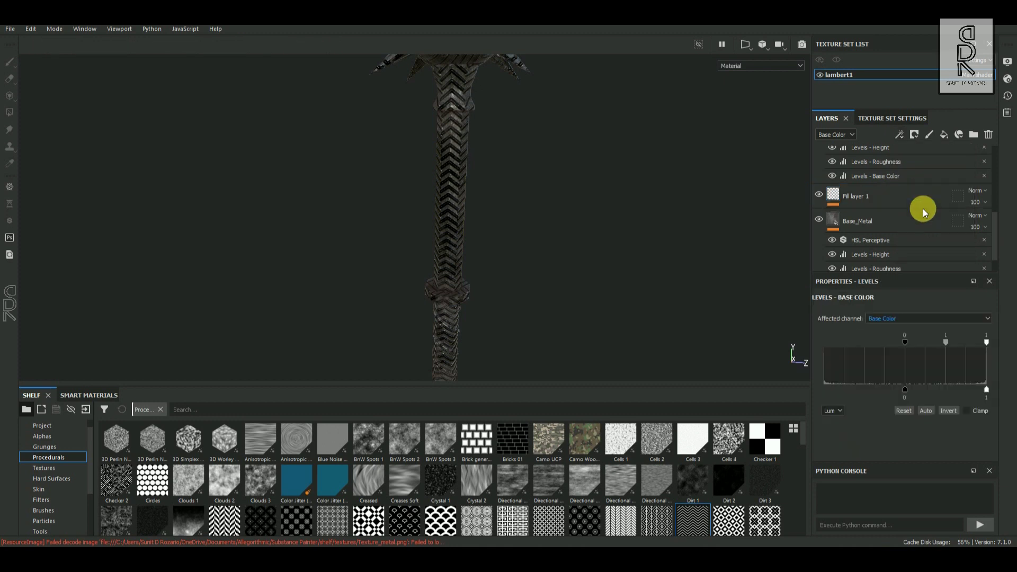
{"action": "left_click", "coordinate": [928, 320]}
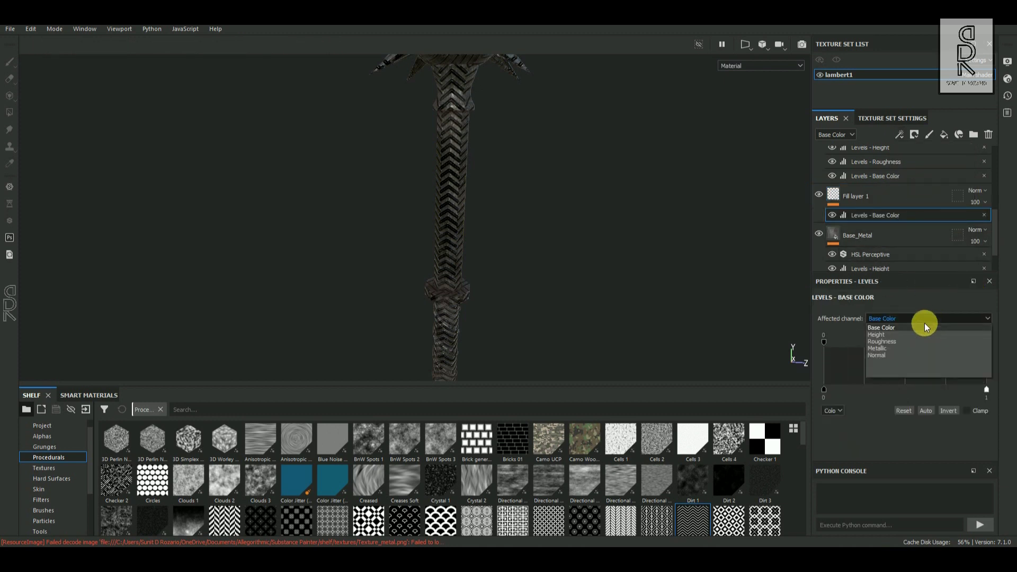
{"action": "left_click", "coordinate": [882, 335]}
{"action": "left_click_drag", "start_coordinate": [987, 390], "coordinate": [930, 392]}
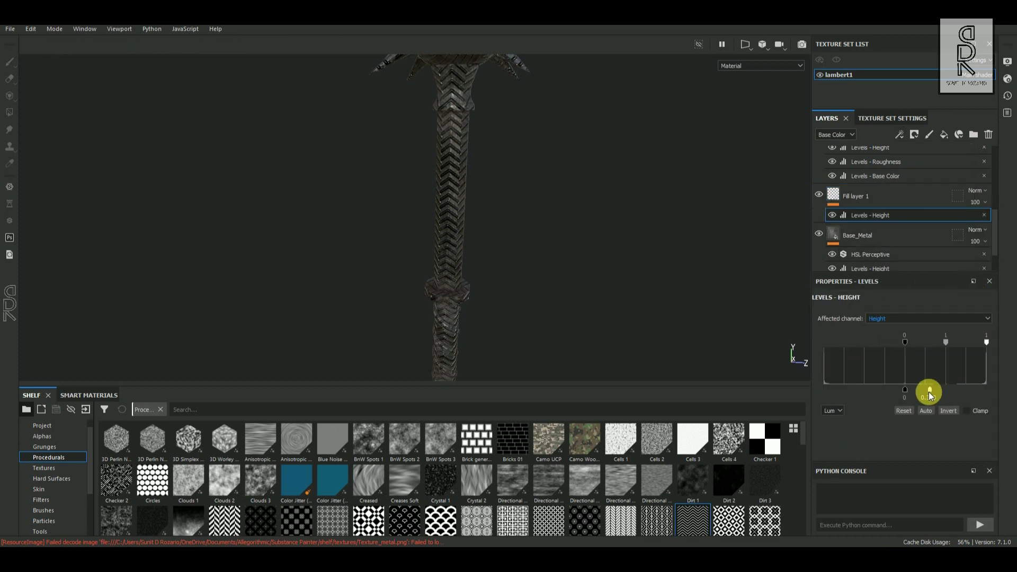
{"action": "left_click_drag", "start_coordinate": [938, 349], "coordinate": [888, 342]}
{"action": "scroll", "coordinate": [752, 314], "scroll_direction": "up", "scroll_amount": 3}
{"action": "left_click_drag", "start_coordinate": [909, 390], "coordinate": [912, 390]}
{"action": "left_click_drag", "start_coordinate": [614, 231], "coordinate": [776, 266], "text": "alt"}
Add a black mask to the fill layer and polygon-fill the handle shaft's UV chunk white to show the chevron pattern there.
{"action": "left_click", "coordinate": [853, 205]}
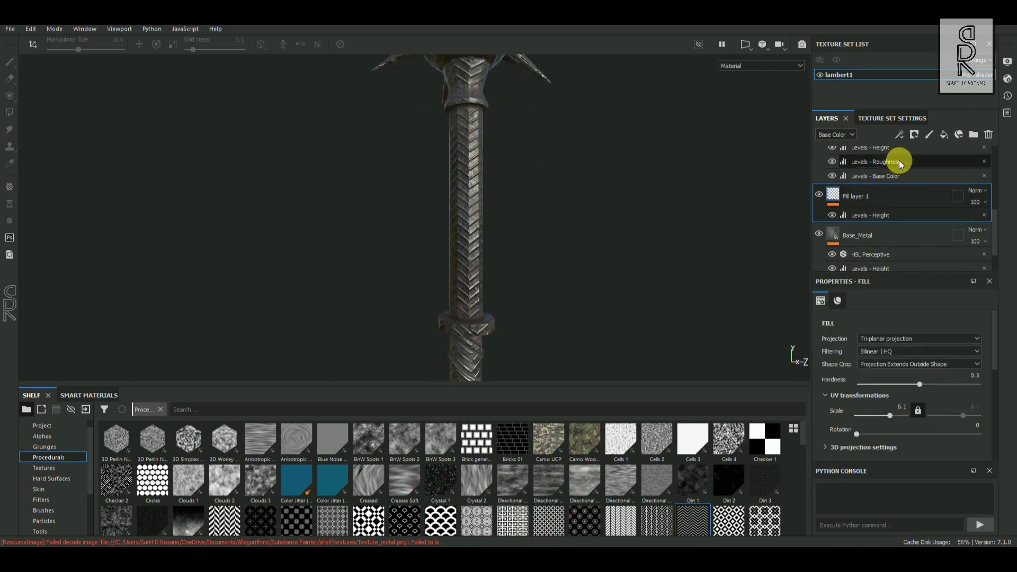
{"action": "left_click", "coordinate": [914, 135]}
{"action": "left_click", "coordinate": [926, 165]}
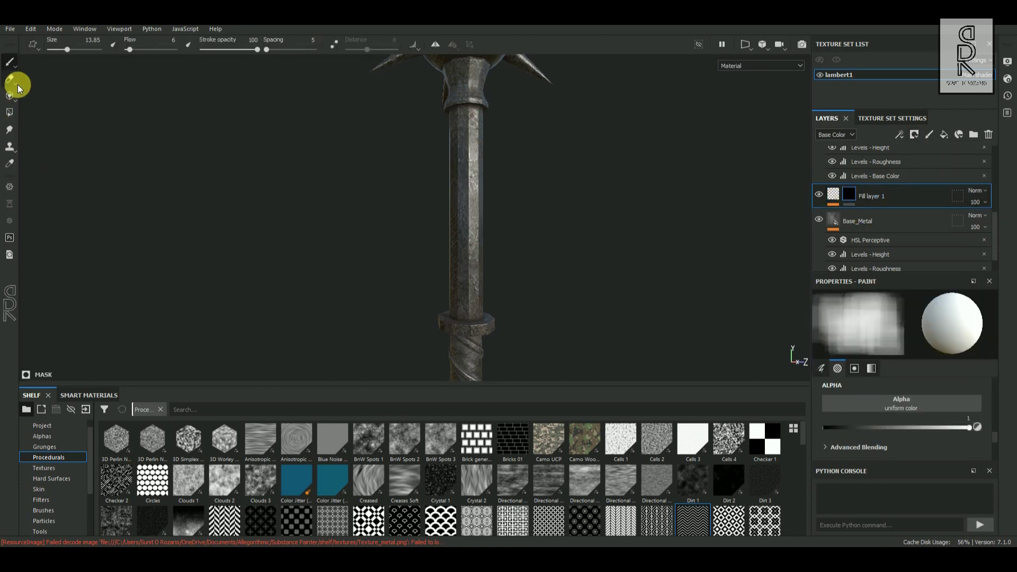
{"action": "left_click", "coordinate": [10, 113]}
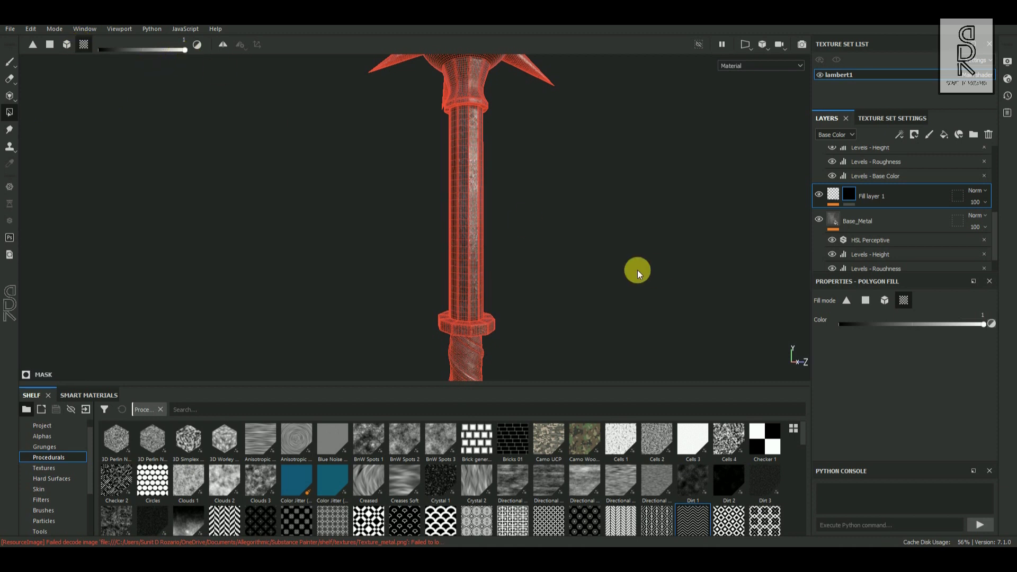
{"action": "left_click", "coordinate": [466, 179]}
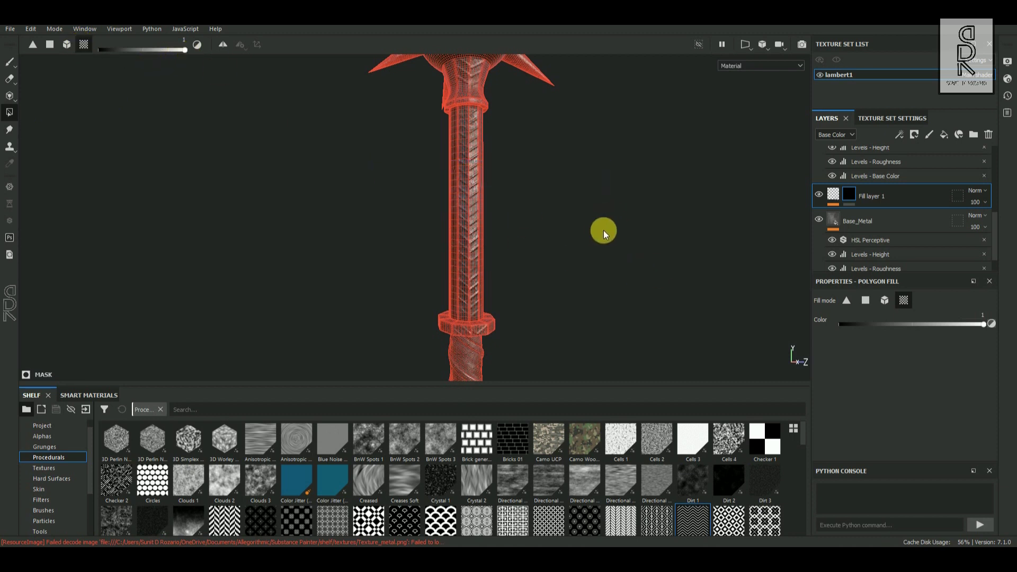
{"action": "left_click_drag", "start_coordinate": [605, 230], "coordinate": [528, 204], "text": "alt"}
{"action": "middle_click_drag", "start_coordinate": [552, 192], "coordinate": [556, 297], "text": "alt"}
{"action": "right_click_drag", "start_coordinate": [531, 282], "coordinate": [599, 282], "text": "alt"}
{"action": "left_click_drag", "start_coordinate": [599, 282], "coordinate": [604, 262], "text": "alt"}
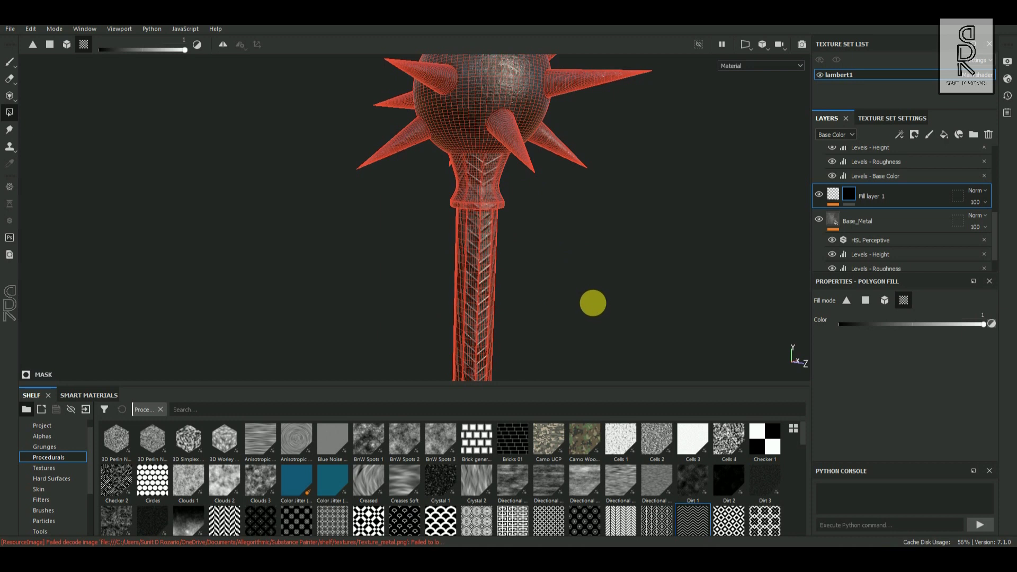
{"action": "middle_click_drag", "start_coordinate": [593, 310], "coordinate": [601, 279], "text": "alt"}
{"action": "left_click_drag", "start_coordinate": [595, 298], "coordinate": [490, 263], "text": "alt"}
{"action": "left_click_drag", "start_coordinate": [507, 299], "coordinate": [596, 307], "text": "alt"}
Add a paint effect to the fill layer's mask and set the brush grayscale to 0.
{"action": "left_click", "coordinate": [9, 62]}
{"action": "mouse_move", "coordinate": [636, 299]}
{"action": "middle_mouse_down", "text": "alt"}
{"action": "mouse_move", "coordinate": [527, 198]}
{"action": "mouse_move", "coordinate": [552, 195]}
{"action": "mouse_move", "coordinate": [565, 311]}
{"action": "middle_mouse_up", "text": "alt"}
{"action": "scroll", "coordinate": [526, 292], "scroll_direction": "down", "scroll_amount": 2}
{"action": "mouse_move", "coordinate": [488, 274]}
{"action": "right_mouse_down", "text": "alt"}
{"action": "mouse_move", "coordinate": [552, 268]}
{"action": "mouse_move", "coordinate": [488, 265]}
{"action": "right_mouse_up", "text": "alt"}
{"action": "left_click", "coordinate": [900, 135]}
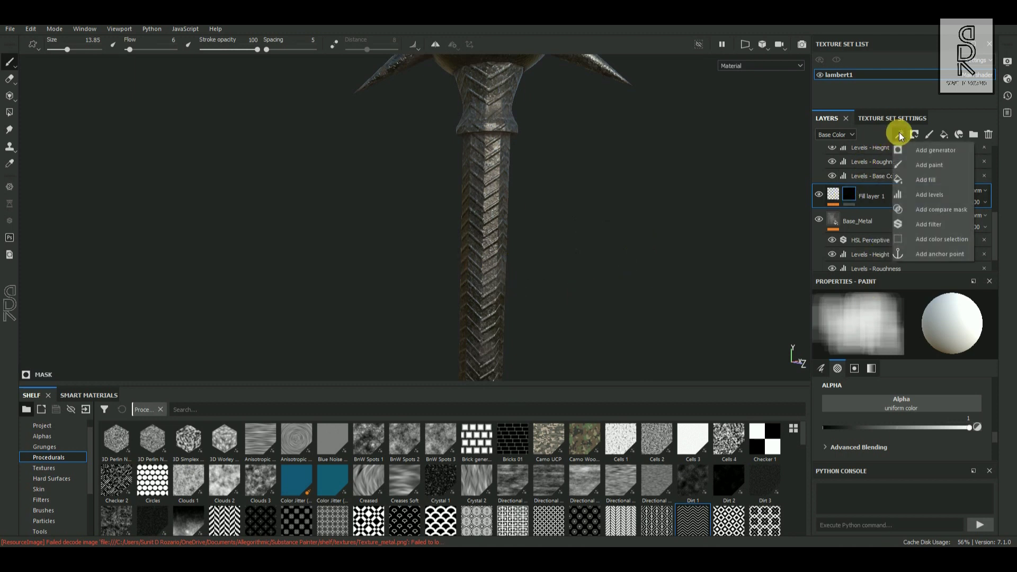
{"action": "left_click", "coordinate": [931, 166]}
{"action": "scroll", "coordinate": [965, 440], "scroll_direction": "down", "scroll_amount": 2}
{"action": "left_click_drag", "start_coordinate": [968, 428], "coordinate": [825, 427]}
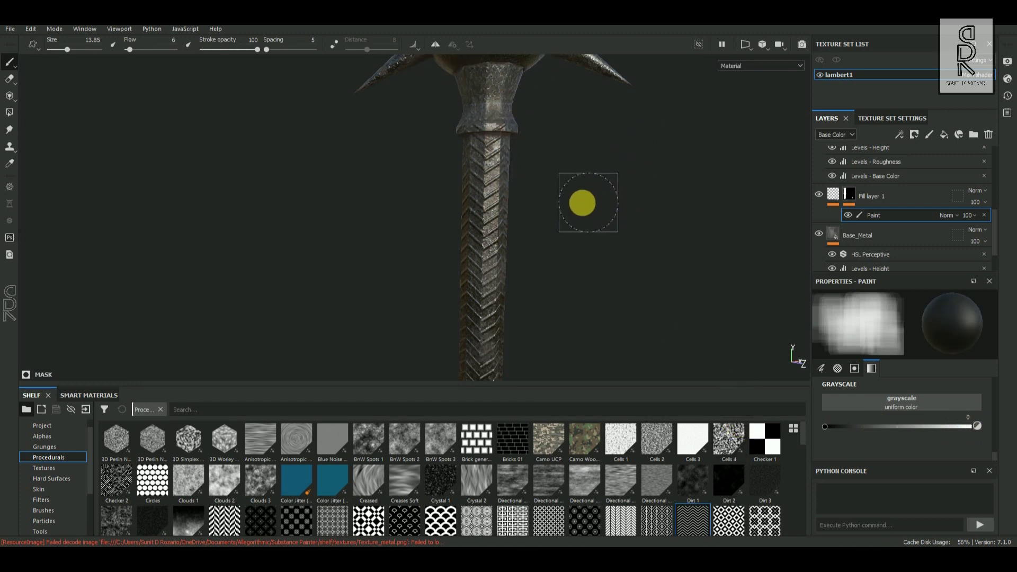
Paint the chevron pattern out of the neck below the spiked head and the octagonal collar, using a smaller brush there.
{"action": "scroll", "coordinate": [514, 120], "scroll_direction": "up", "scroll_amount": 2}
{"action": "left_click_drag", "start_coordinate": [618, 173], "coordinate": [699, 145], "text": "alt"}
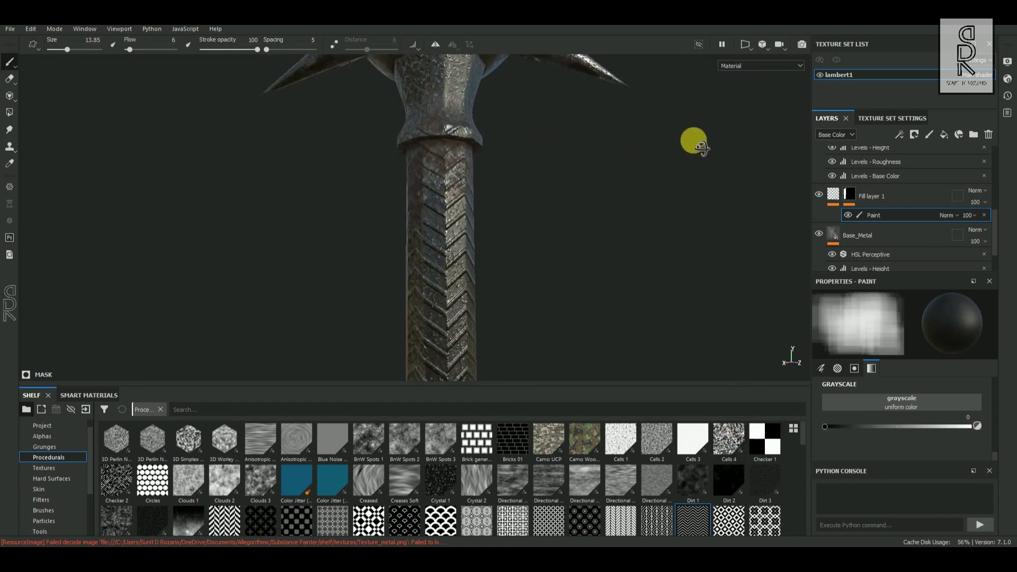
{"action": "mouse_move", "coordinate": [384, 91]}
{"action": "left_mouse_down", "text": "alt"}
{"action": "mouse_move", "coordinate": [622, 184]}
{"action": "mouse_move", "coordinate": [498, 183]}
{"action": "mouse_move", "coordinate": [594, 175]}
{"action": "left_mouse_up", "text": "alt"}
{"action": "middle_click_drag", "start_coordinate": [498, 212], "coordinate": [473, 27], "text": "alt"}
{"action": "right_click_drag", "start_coordinate": [586, 154], "coordinate": [436, 233], "text": "alt"}
{"action": "mouse_move", "coordinate": [693, 100]}
{"action": "right_mouse_down", "text": "alt"}
{"action": "mouse_move", "coordinate": [468, 268]}
{"action": "mouse_move", "coordinate": [643, 252]}
{"action": "mouse_move", "coordinate": [679, 207]}
{"action": "right_mouse_up", "text": "alt"}
{"action": "right_click_drag", "start_coordinate": [530, 222], "coordinate": [470, 191], "text": "ctrl"}
{"action": "left_click_drag", "start_coordinate": [470, 192], "coordinate": [485, 294], "text": "alt"}
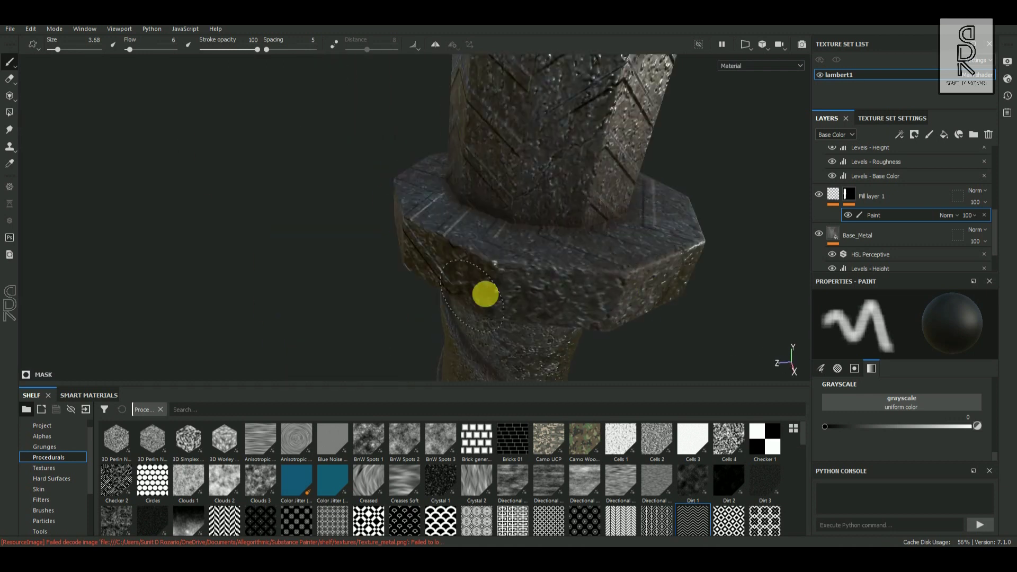
{"action": "left_click_drag", "start_coordinate": [554, 249], "coordinate": [363, 238], "text": "alt"}
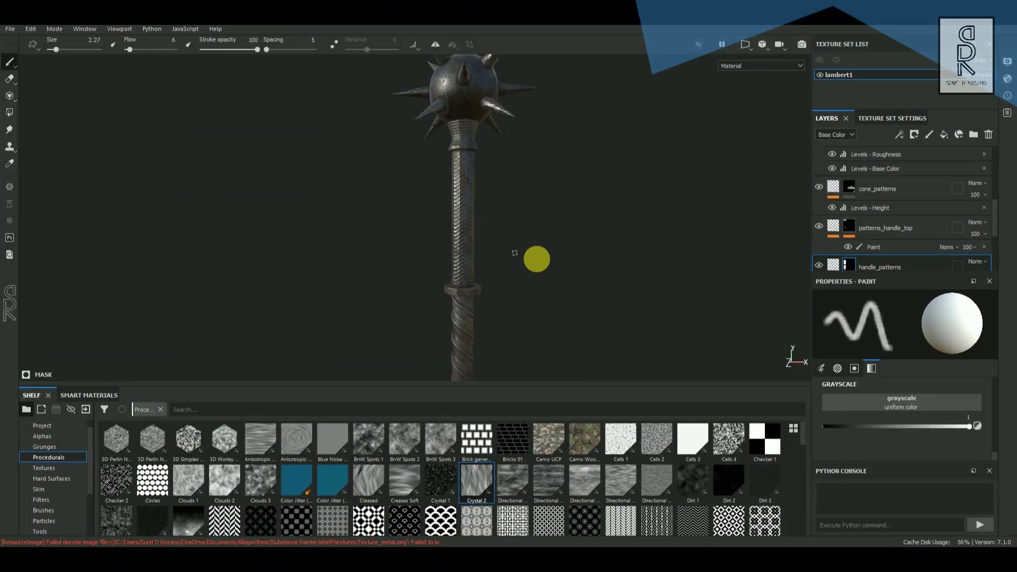
Examine the height patterns on the spikes, handle top, shaft and pommel, checking the matching pattern layers.
{"action": "right_click_drag", "start_coordinate": [366, 205], "coordinate": [602, 316], "text": "alt"}
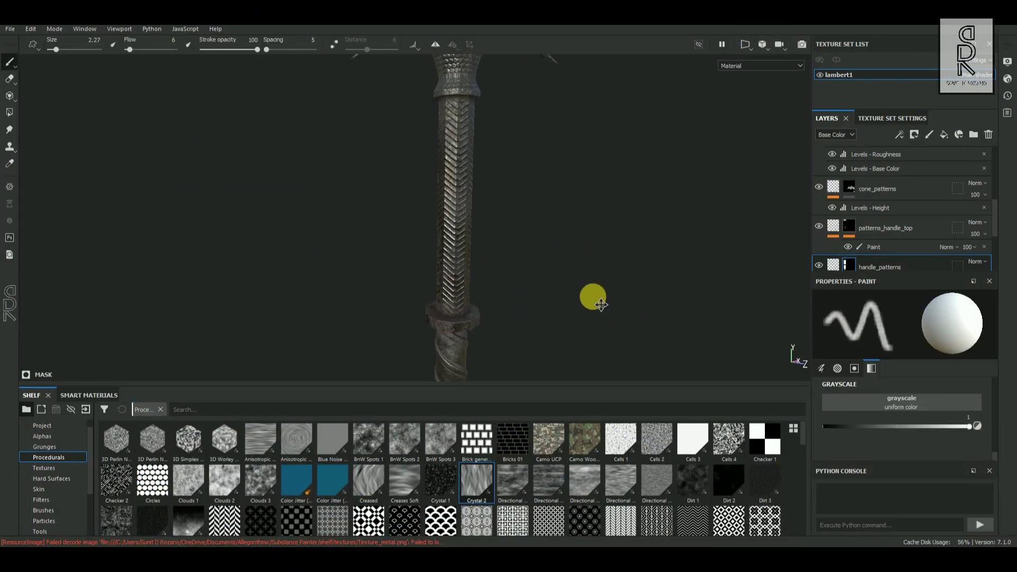
{"action": "middle_click_drag", "start_coordinate": [593, 295], "coordinate": [604, 342], "text": "alt"}
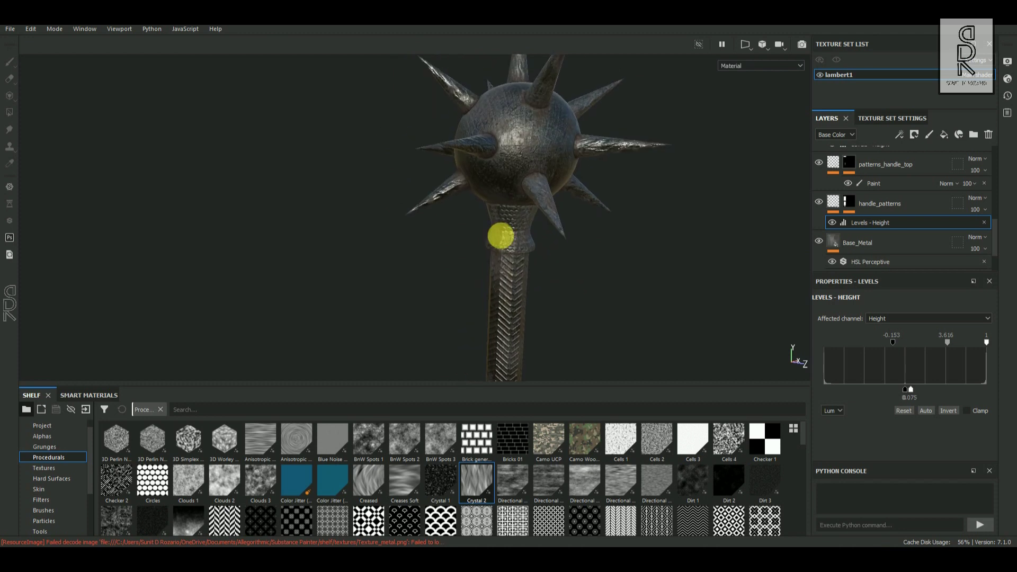
{"action": "scroll", "coordinate": [618, 278], "scroll_direction": "up", "scroll_amount": 5}
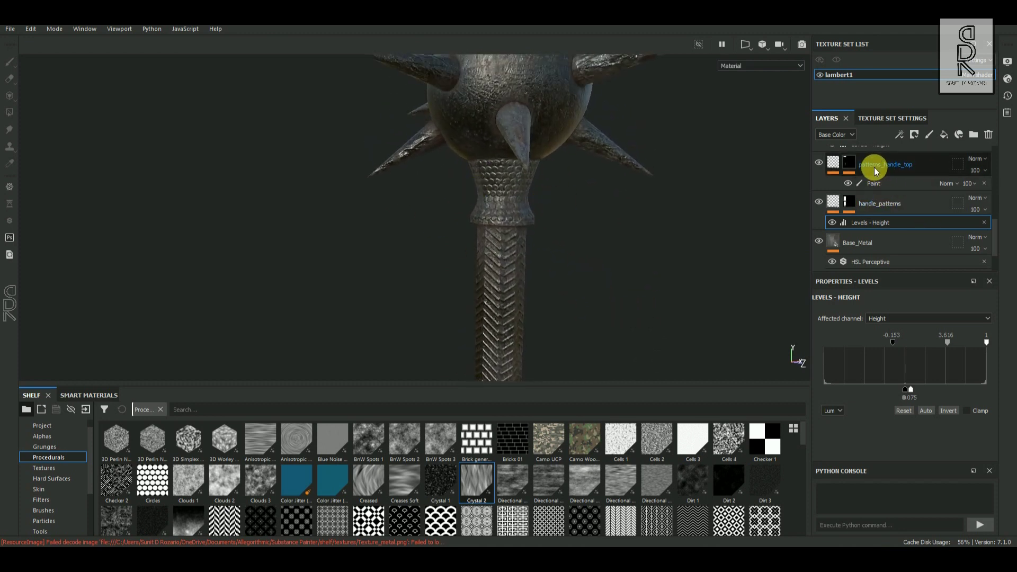
{"action": "left_click", "coordinate": [821, 165]}
{"action": "scroll", "coordinate": [681, 222], "scroll_direction": "down", "scroll_amount": 3}
{"action": "left_click_drag", "start_coordinate": [681, 222], "coordinate": [470, 225], "text": "alt"}
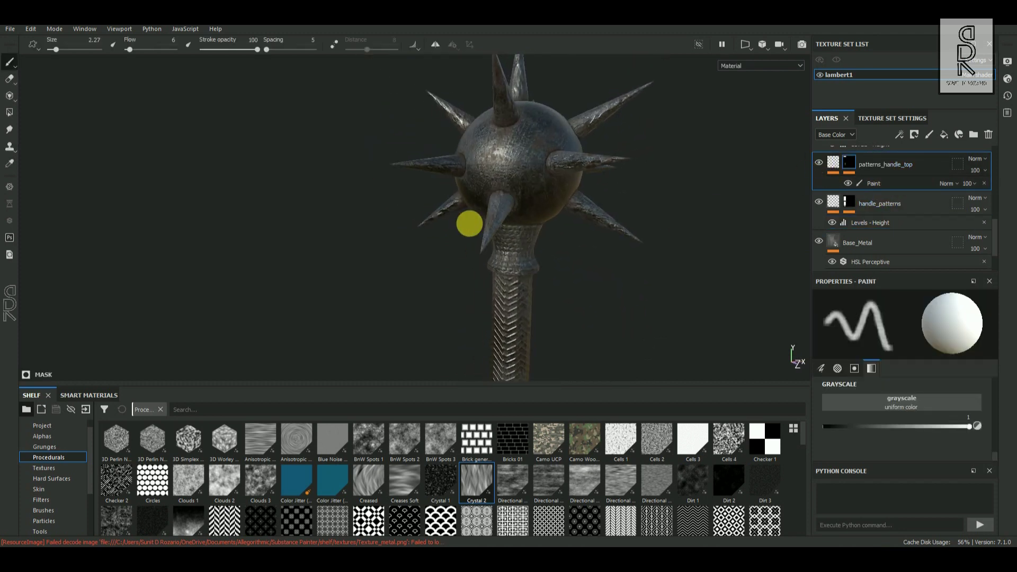
{"action": "middle_click_drag", "start_coordinate": [470, 225], "coordinate": [424, 225], "text": "alt"}
{"action": "scroll", "coordinate": [920, 233], "scroll_direction": "up", "scroll_amount": 1}
{"action": "scroll", "coordinate": [838, 218], "scroll_direction": "up", "scroll_amount": 2}
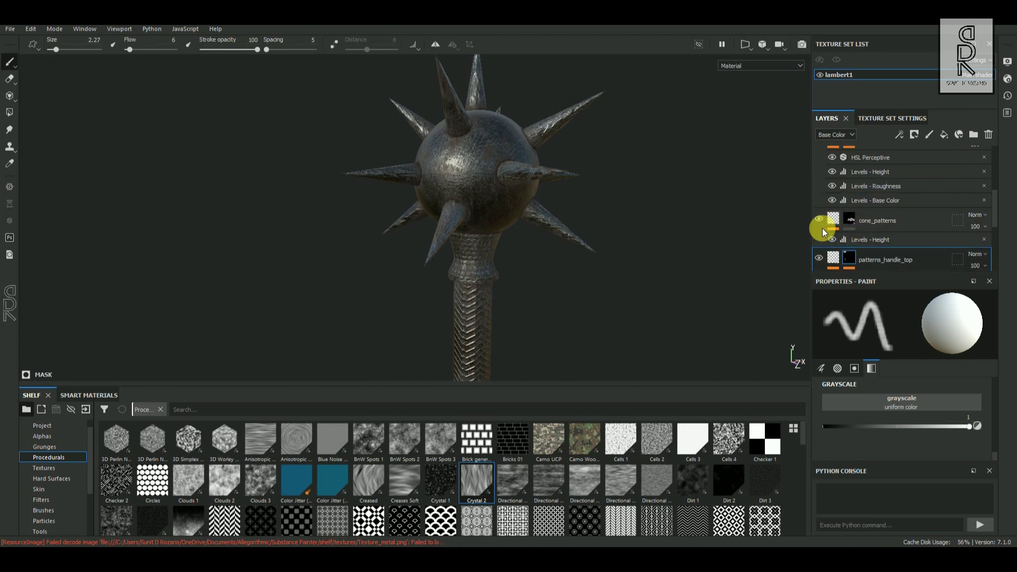
{"action": "left_click_drag", "start_coordinate": [710, 196], "coordinate": [596, 157], "text": "alt"}
{"action": "left_click_drag", "start_coordinate": [721, 209], "coordinate": [526, 235], "text": "alt"}
{"action": "middle_click_drag", "start_coordinate": [526, 235], "coordinate": [535, 148], "text": "alt"}
{"action": "scroll", "coordinate": [901, 235], "scroll_direction": "down", "scroll_amount": 3}
{"action": "right_click_drag", "start_coordinate": [587, 240], "coordinate": [575, 285], "text": "alt"}
{"action": "middle_click_drag", "start_coordinate": [575, 285], "coordinate": [515, 150], "text": "alt"}
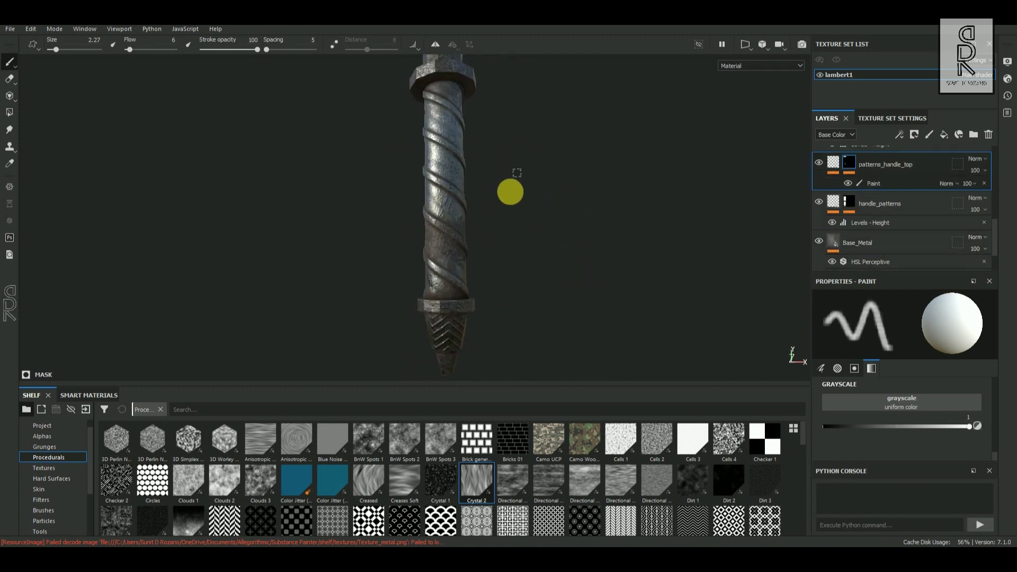
{"action": "right_click_drag", "start_coordinate": [543, 189], "coordinate": [578, 262], "text": "alt"}
{"action": "key", "text": "f"}
{"action": "scroll", "coordinate": [429, 186], "scroll_direction": "up", "scroll_amount": 3}
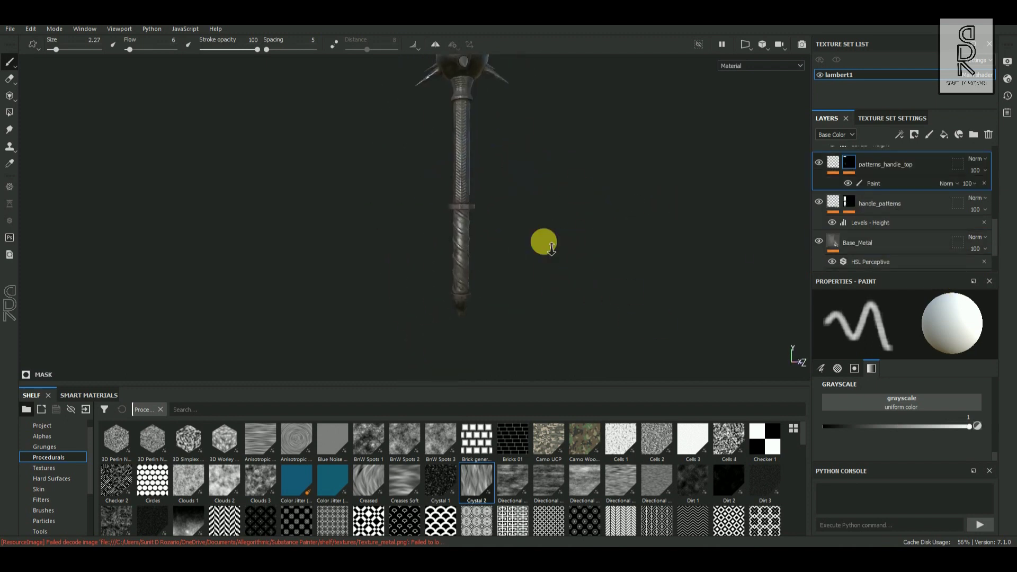
Create a folder at the top of the layer stack and move the dirt, rust and other material layers into it.
{"action": "scroll", "coordinate": [908, 181], "scroll_direction": "up", "scroll_amount": 2}
{"action": "left_click", "coordinate": [939, 156]}
{"action": "left_click", "coordinate": [974, 135]}
{"action": "left_click", "coordinate": [881, 190]}
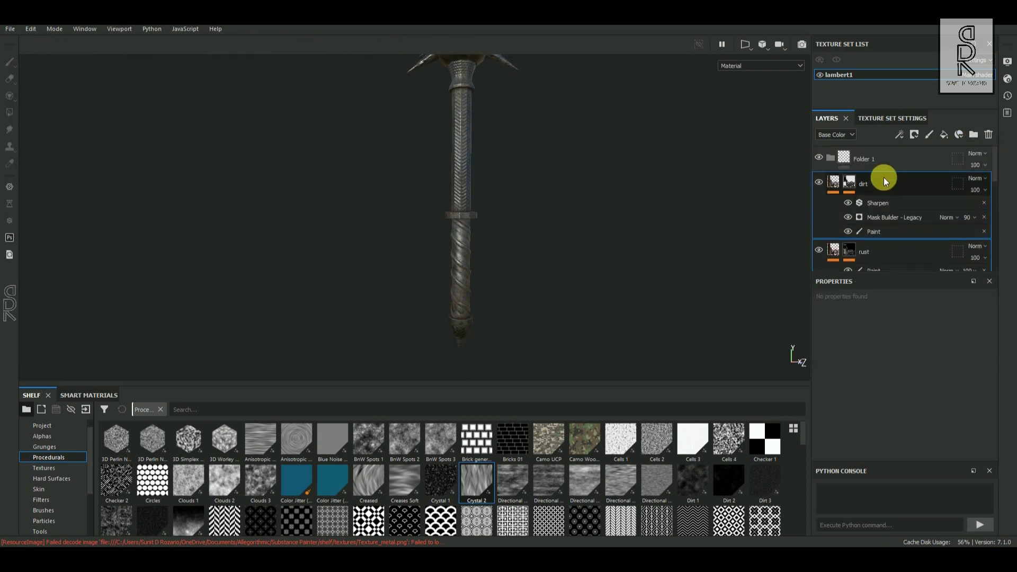
{"action": "left_click_drag", "start_coordinate": [884, 177], "coordinate": [882, 159]}
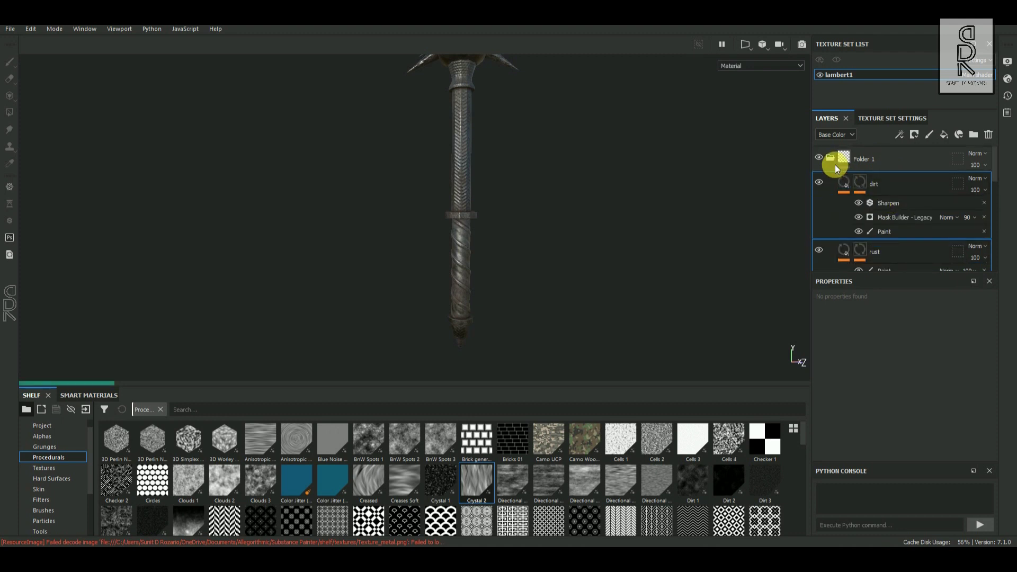
Rename the new layer folder to "Metal".
{"action": "left_click", "coordinate": [876, 159]}
{"action": "double_click", "coordinate": [882, 160]}
{"action": "type", "text": "Metal"}
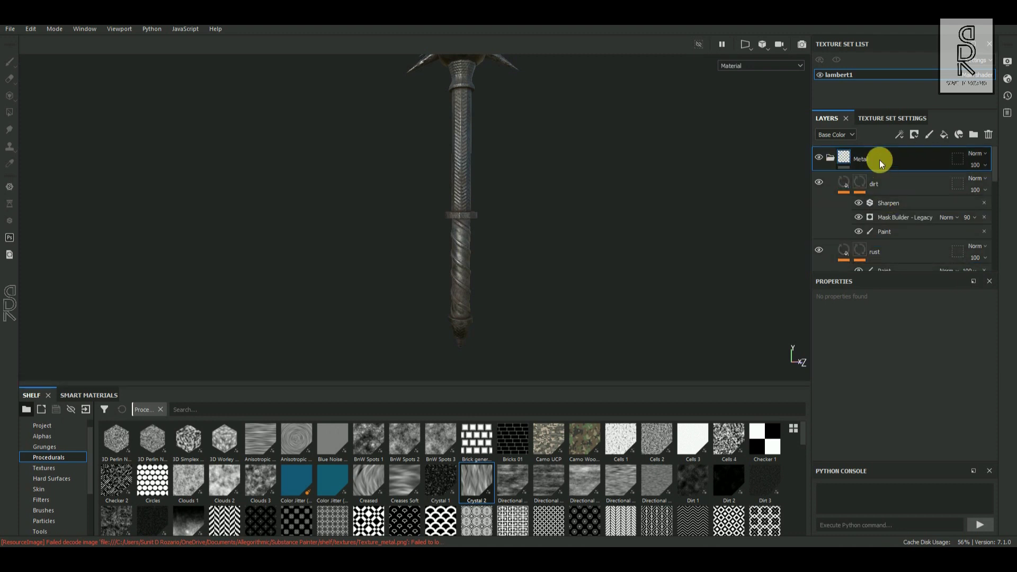
Collapse the renamed Metal folder and add a black mask to it.
{"action": "key", "text": "Return"}
{"action": "left_click", "coordinate": [831, 157]}
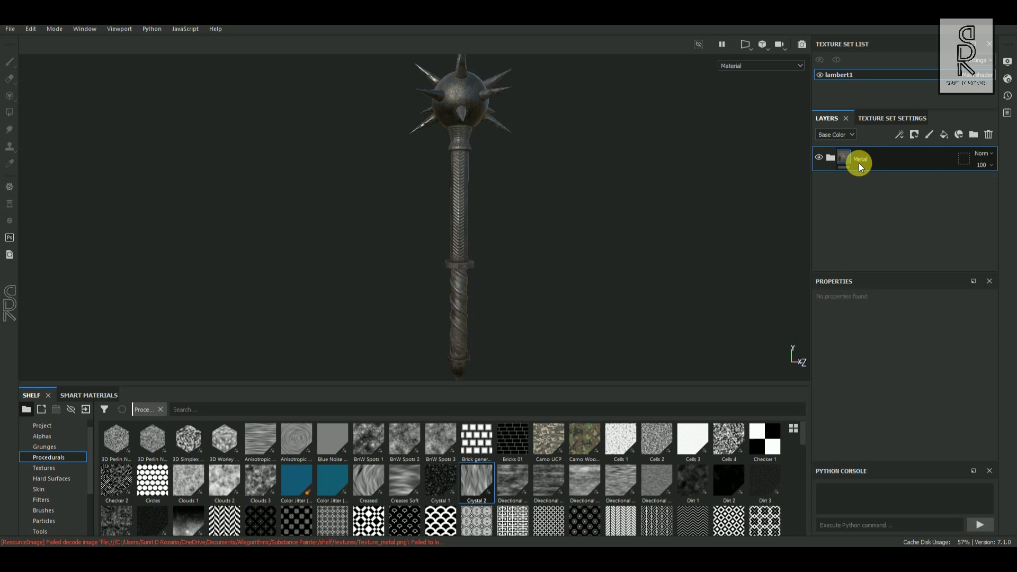
{"action": "left_click", "coordinate": [912, 135]}
{"action": "left_click", "coordinate": [929, 164]}
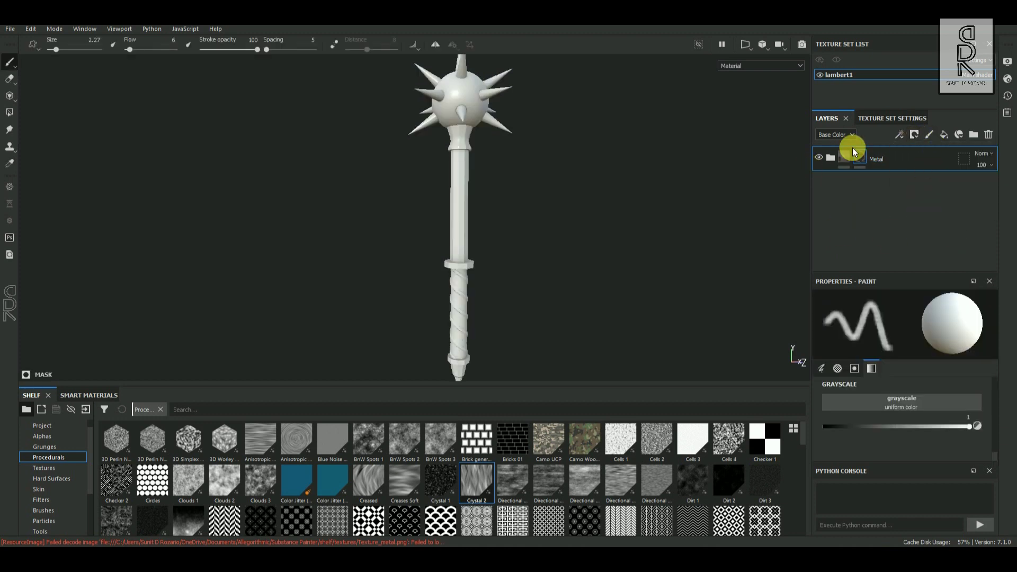
Reveal the Metal folder on every part except the spiral grip by polygon-filling its mask in UV chunk mode.
{"action": "left_click", "coordinate": [10, 112]}
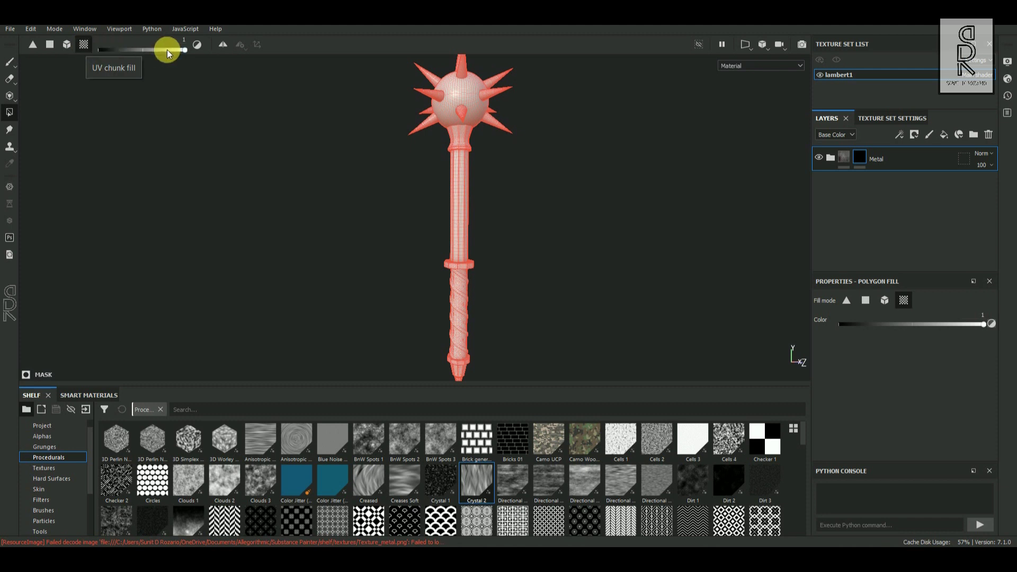
{"action": "scroll", "coordinate": [506, 150], "scroll_direction": "down", "scroll_amount": 2}
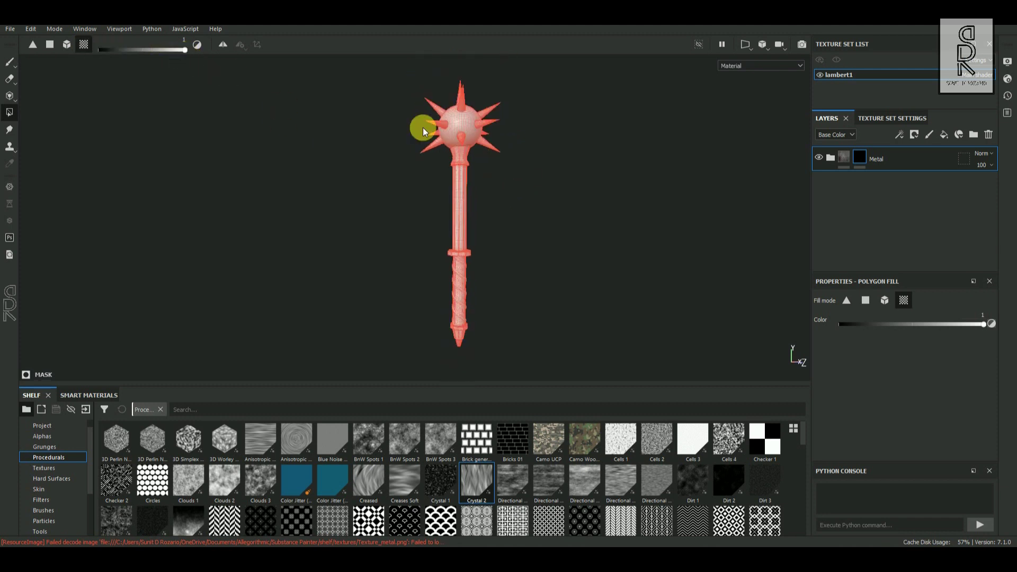
{"action": "left_click_drag", "start_coordinate": [607, 229], "coordinate": [616, 220]}
{"action": "scroll", "coordinate": [526, 231], "scroll_direction": "up", "scroll_amount": 3}
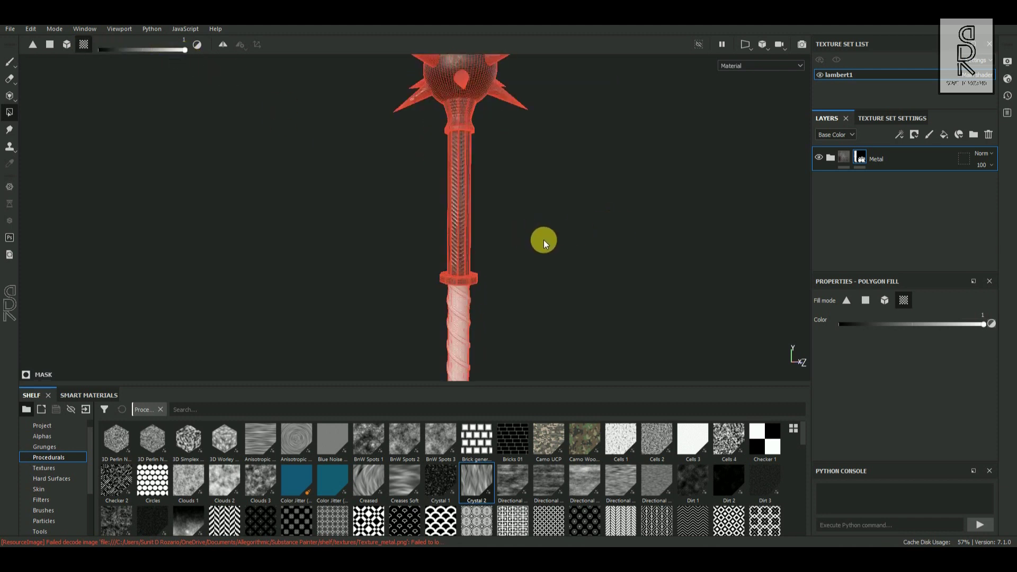
{"action": "left_click", "coordinate": [10, 63]}
{"action": "scroll", "coordinate": [574, 288], "scroll_direction": "up", "scroll_amount": 1}
{"action": "scroll", "coordinate": [574, 288], "scroll_direction": "down", "scroll_amount": 4}
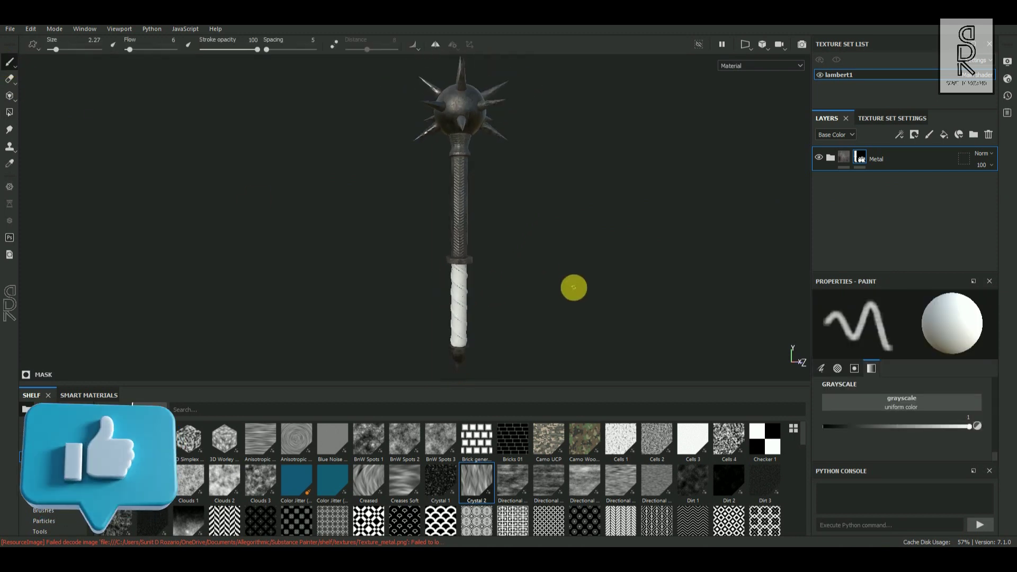
Search the smart materials for "leather" to find a covering for the bare grip.
{"action": "left_click_drag", "start_coordinate": [574, 288], "coordinate": [584, 230], "text": "alt"}
{"action": "middle_click_drag", "start_coordinate": [583, 230], "coordinate": [565, 157], "text": "alt"}
{"action": "left_click_drag", "start_coordinate": [566, 157], "coordinate": [707, 252], "text": "alt"}
{"action": "scroll", "coordinate": [42, 486], "scroll_direction": "down", "scroll_amount": 2}
{"action": "left_click", "coordinate": [55, 490]}
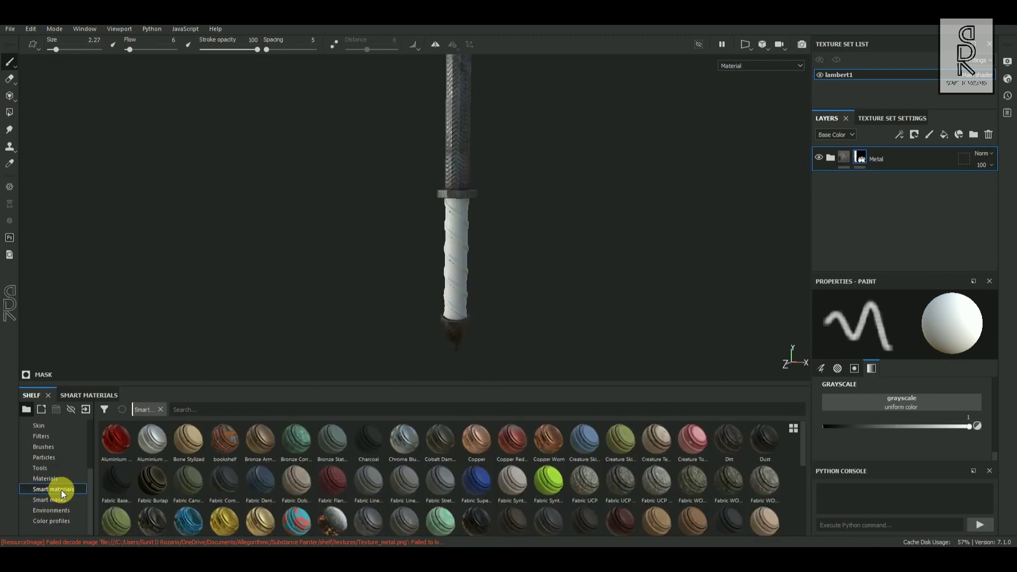
{"action": "scroll", "coordinate": [351, 448], "scroll_direction": "down", "scroll_amount": 10}
{"action": "type", "text": "leather"}
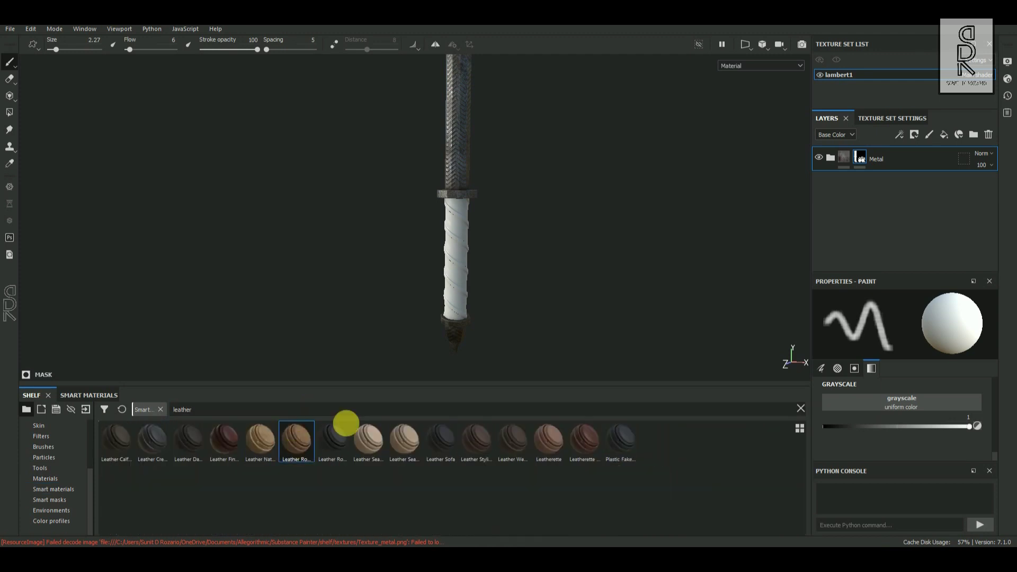
Try the Leather Rough and Leather Stylized smart materials above the Metal folder.
{"action": "left_click_drag", "start_coordinate": [296, 439], "coordinate": [864, 284]}
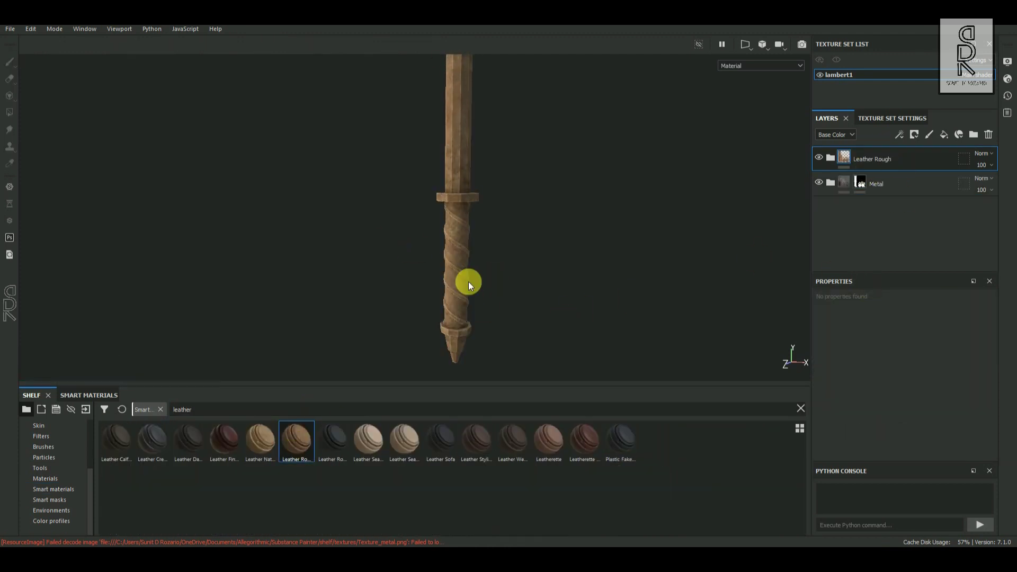
{"action": "key", "text": "ctrl+z"}
{"action": "left_click_drag", "start_coordinate": [476, 440], "coordinate": [901, 160]}
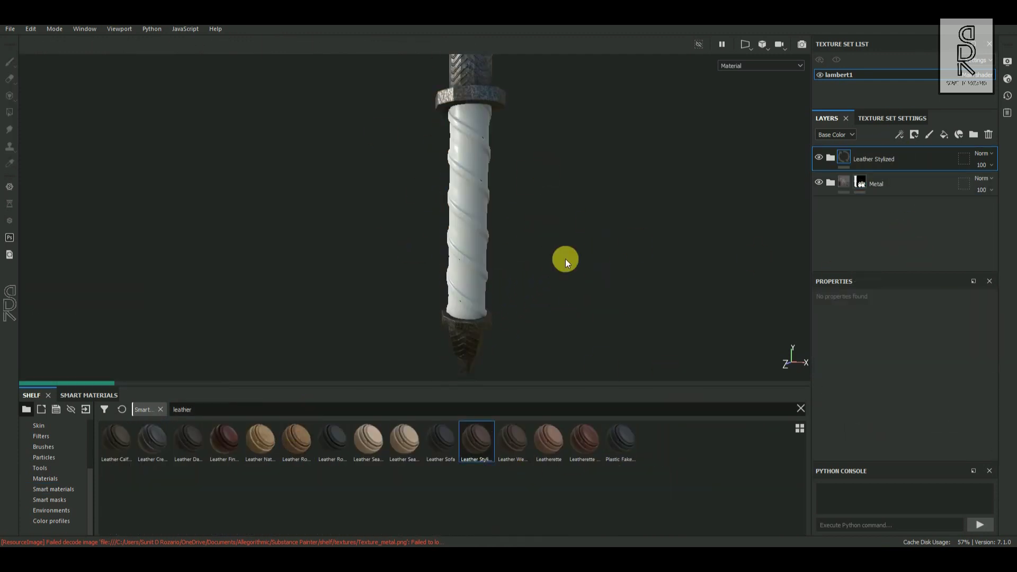
{"action": "key", "text": "ctrl+z"}
{"action": "key", "text": "ctrl+y"}
{"action": "scroll", "coordinate": [534, 224], "scroll_direction": "up", "scroll_amount": 2}
{"action": "left_click_drag", "start_coordinate": [533, 225], "coordinate": [547, 264], "text": "alt"}
{"action": "middle_click_drag", "start_coordinate": [547, 264], "coordinate": [456, 109], "text": "alt"}
Add the Leather Weathered smart material above the Metal folder and give it a black mask.
{"action": "left_click_drag", "start_coordinate": [456, 112], "coordinate": [847, 236], "text": "alt"}
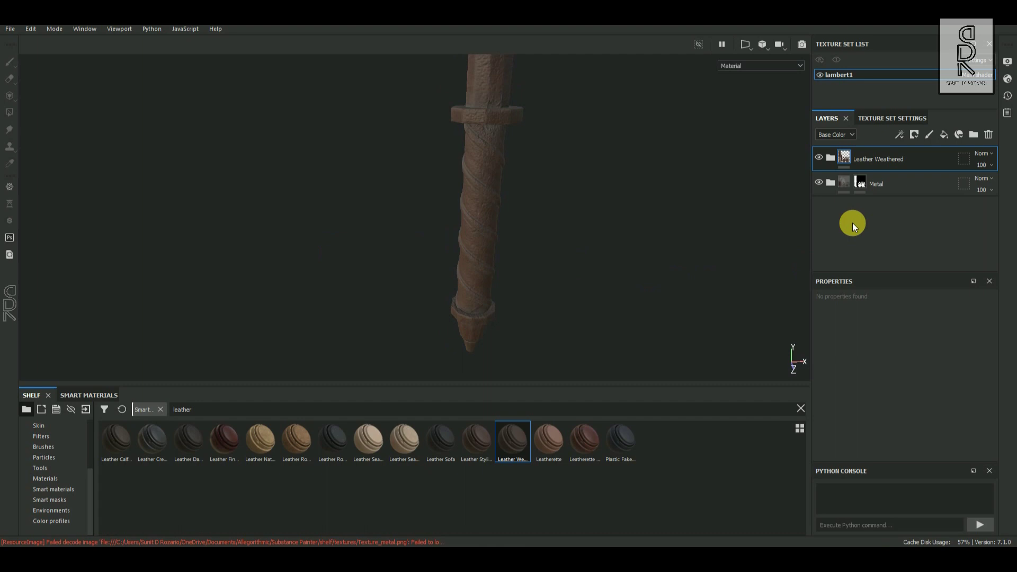
{"action": "left_click", "coordinate": [913, 135]}
{"action": "left_click", "coordinate": [930, 166]}
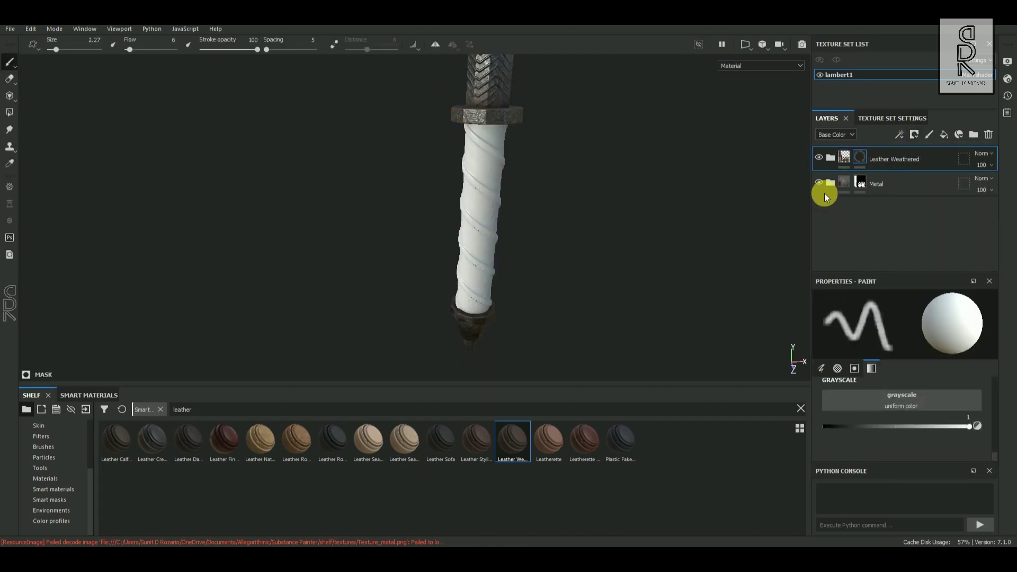
Reveal Leather Weathered on the spiral grip only, using a UV chunk polygon fill, and inspect the leather up close.
{"action": "left_click", "coordinate": [9, 113]}
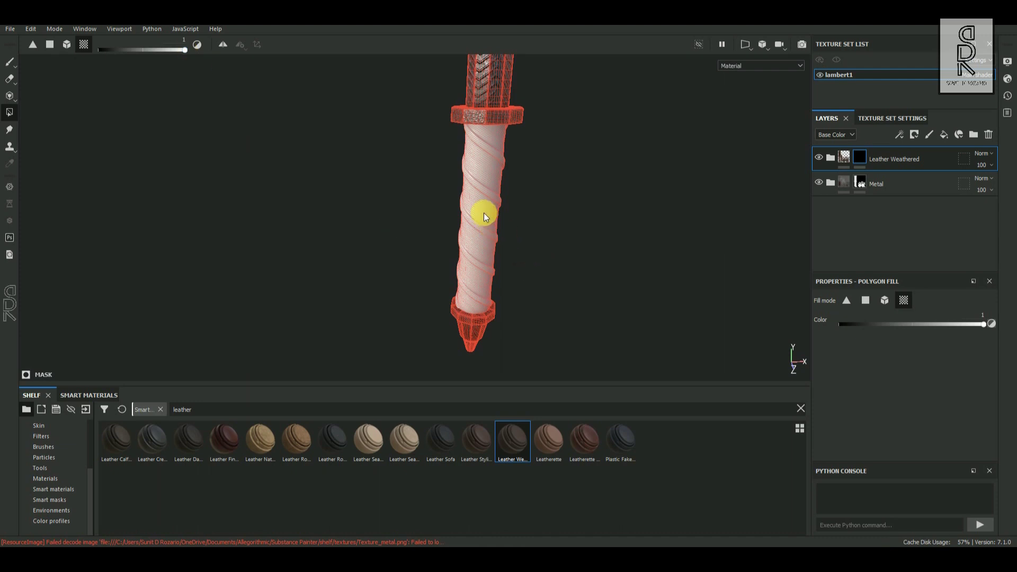
{"action": "left_click", "coordinate": [11, 62]}
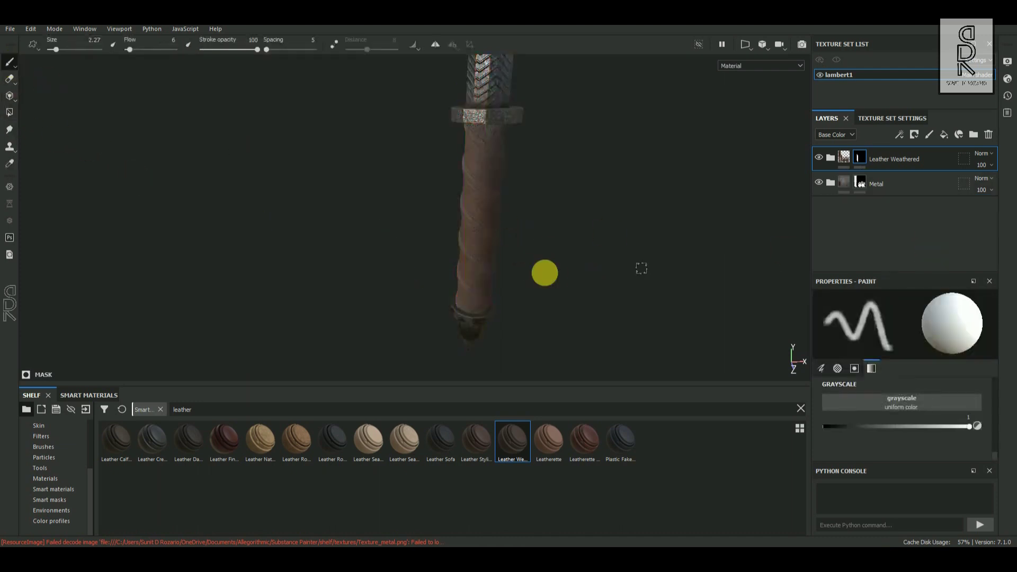
{"action": "right_click_drag", "start_coordinate": [547, 281], "coordinate": [679, 272], "text": "alt"}
{"action": "middle_click_drag", "start_coordinate": [679, 273], "coordinate": [663, 208], "text": "alt"}
{"action": "left_click_drag", "start_coordinate": [662, 208], "coordinate": [593, 212], "text": "alt"}
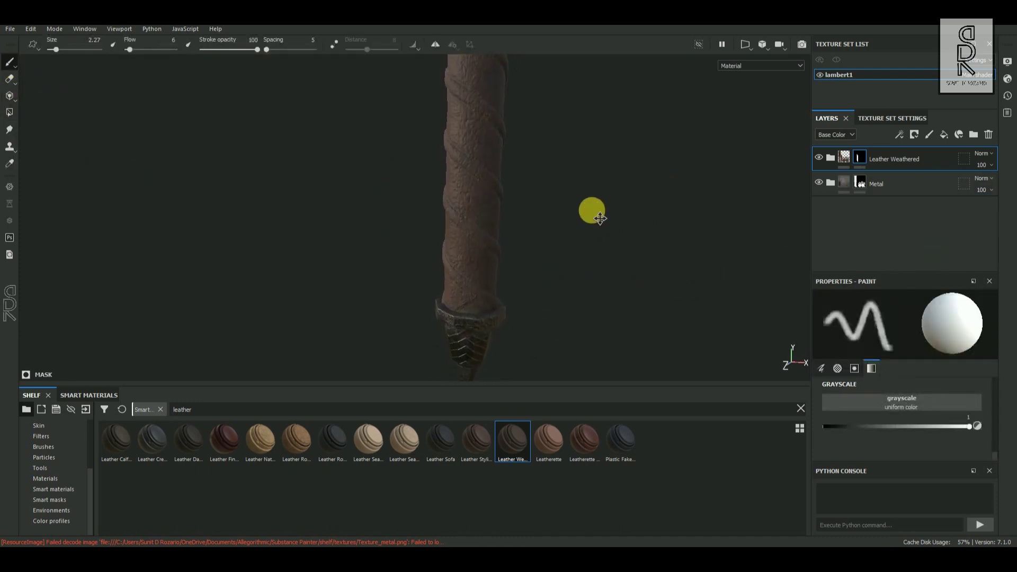
{"action": "middle_click_drag", "start_coordinate": [592, 212], "coordinate": [617, 312], "text": "alt"}
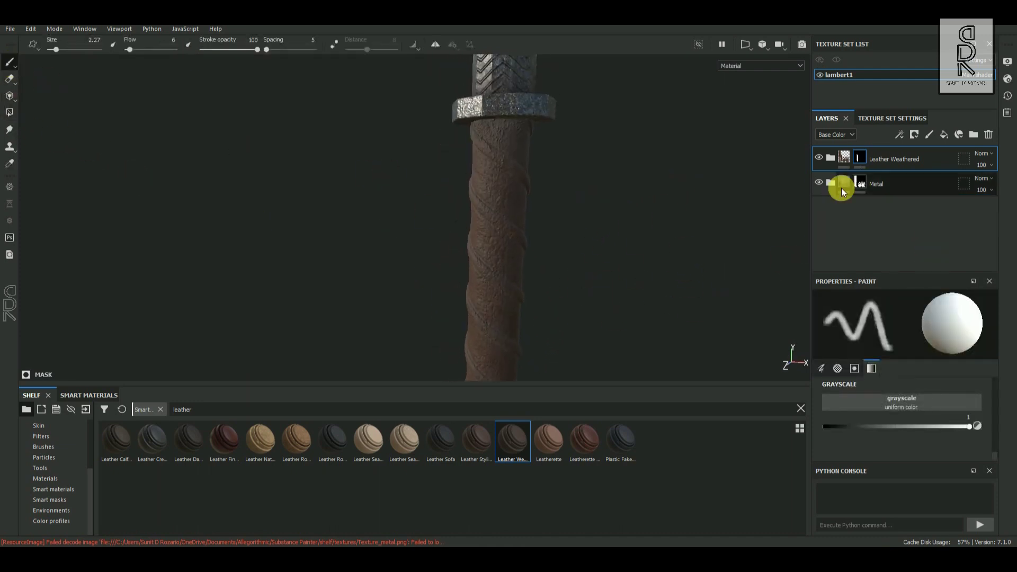
In the Leather Damages layer's Mask Editor, set Global Balance to 0.29 and Global Contrast to 0.32.
{"action": "left_click", "coordinate": [829, 158]}
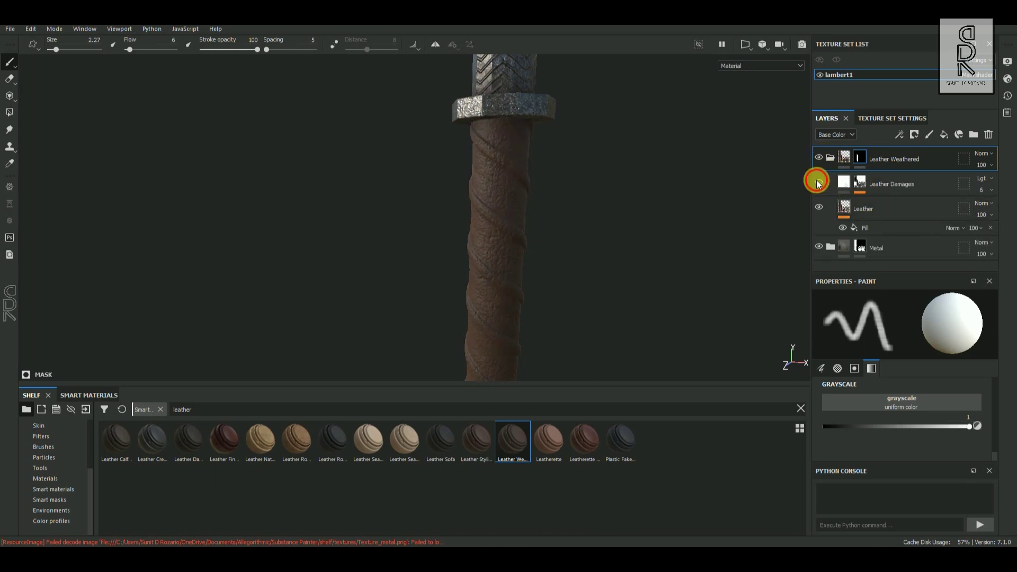
{"action": "left_click", "coordinate": [817, 181]}
{"action": "left_click", "coordinate": [858, 185]}
{"action": "left_click", "coordinate": [881, 203]}
{"action": "middle_click_drag", "start_coordinate": [637, 311], "coordinate": [650, 274], "text": "alt"}
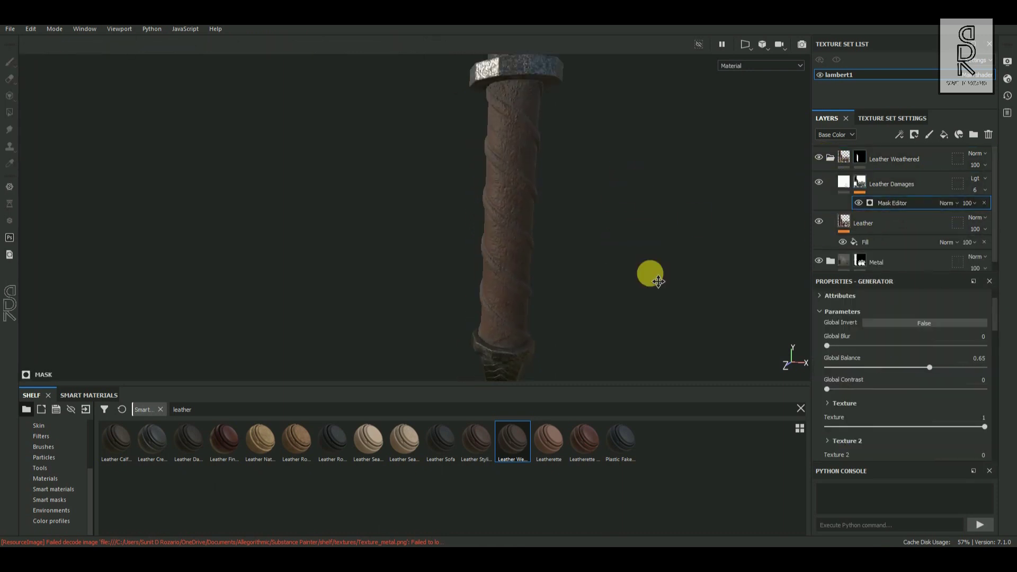
{"action": "left_click_drag", "start_coordinate": [930, 367], "coordinate": [905, 368]}
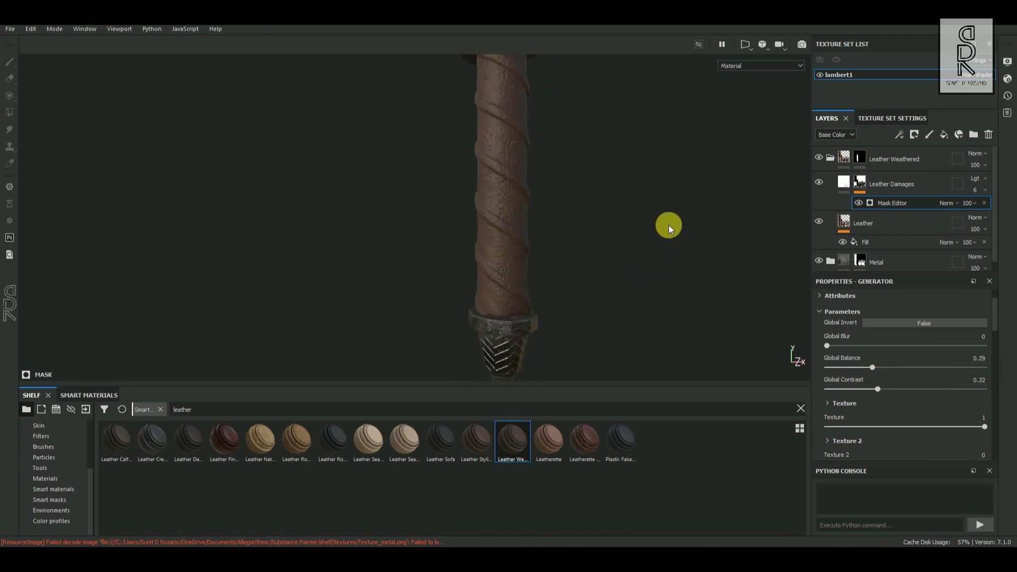
Open the fill settings of the Leather layer inside the Leather Weathered folder.
{"action": "scroll", "coordinate": [863, 218], "scroll_direction": "down", "scroll_amount": 1}
{"action": "left_click", "coordinate": [898, 236]}
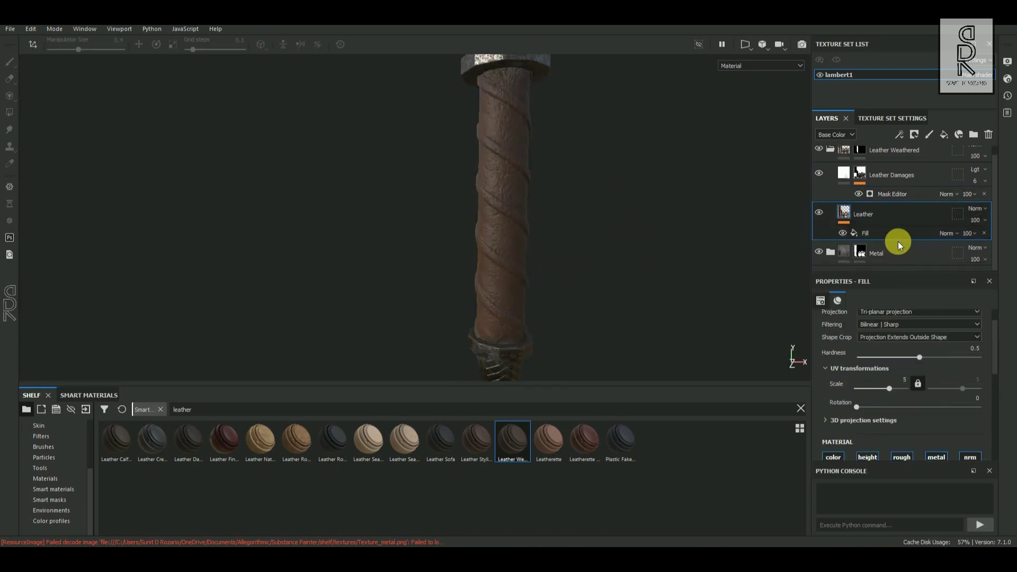